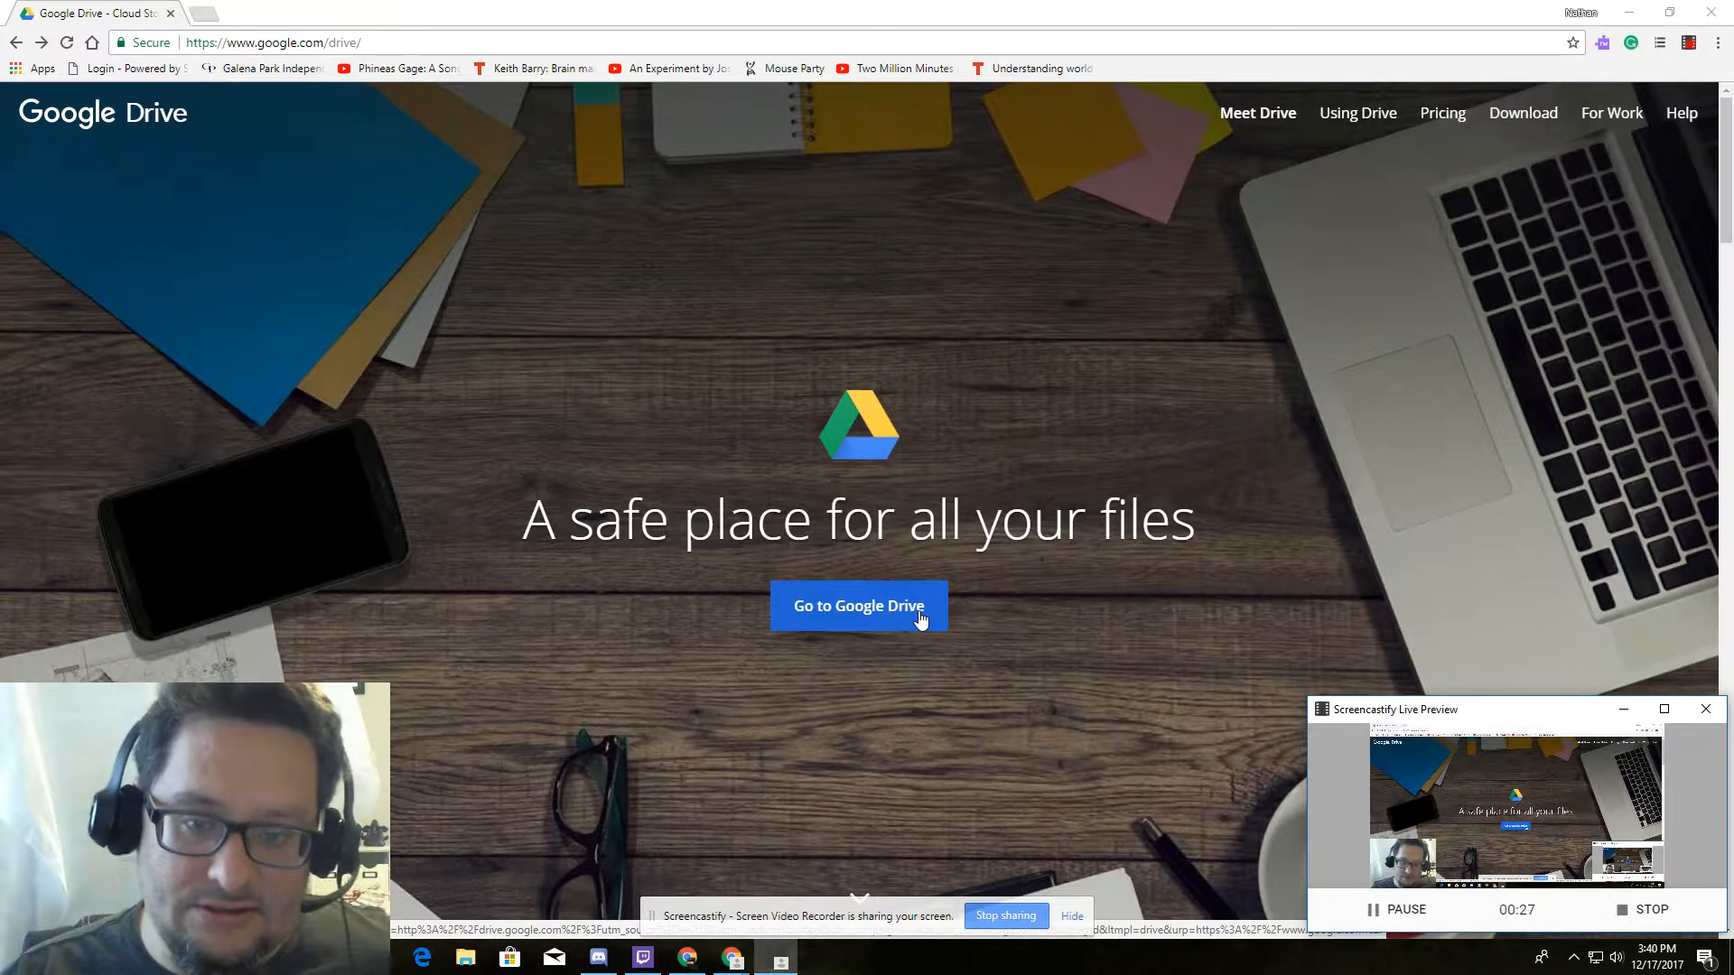
# Go from the Google Drive landing page into My Drive.
pyautogui.click(908, 610)
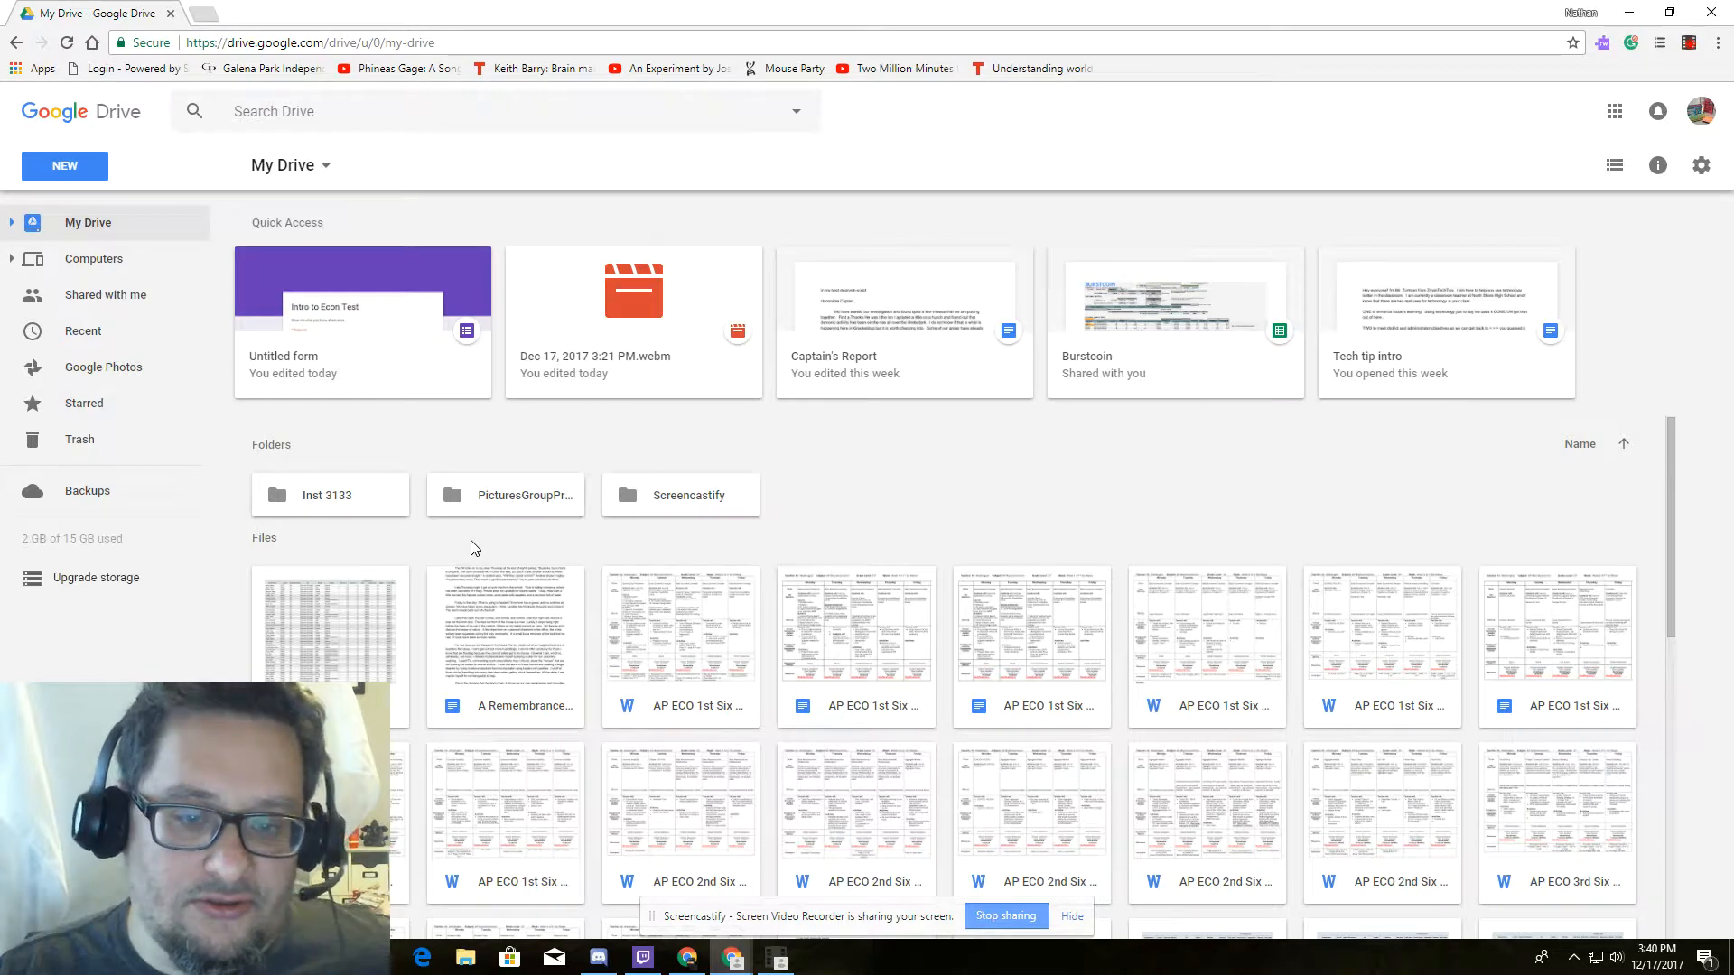
# Create a new blank Google Form from Drive's New > More menu.
pyautogui.click(77, 169)
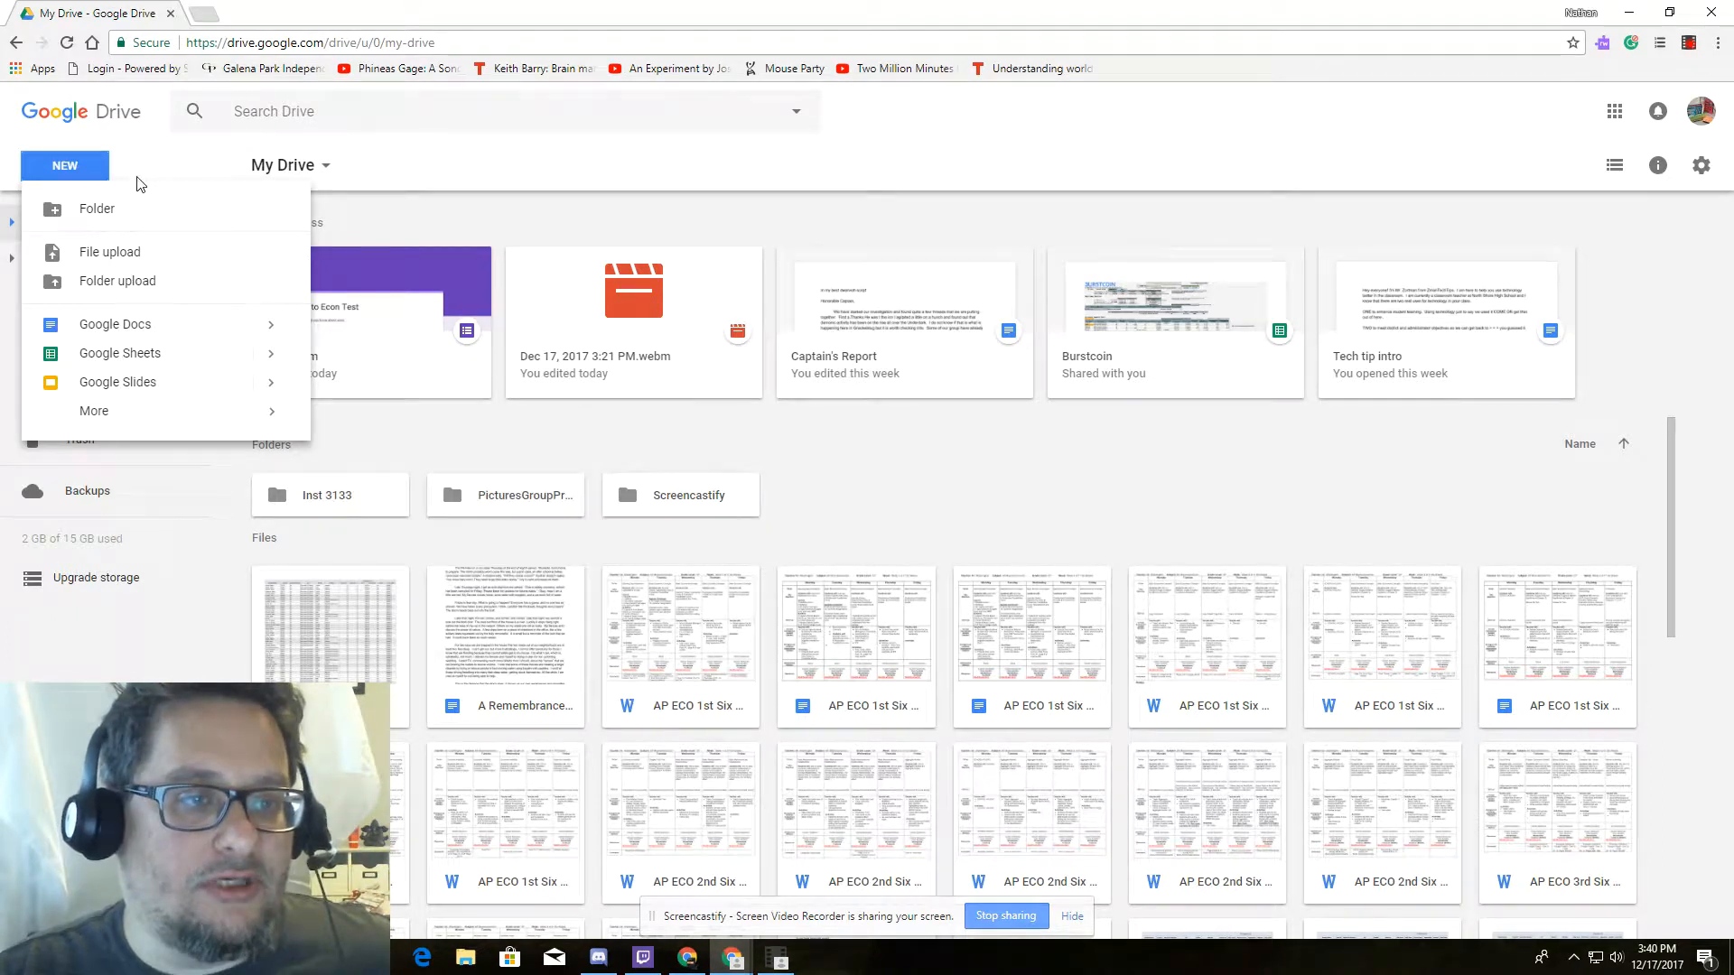
pyautogui.moveTo(93, 422)
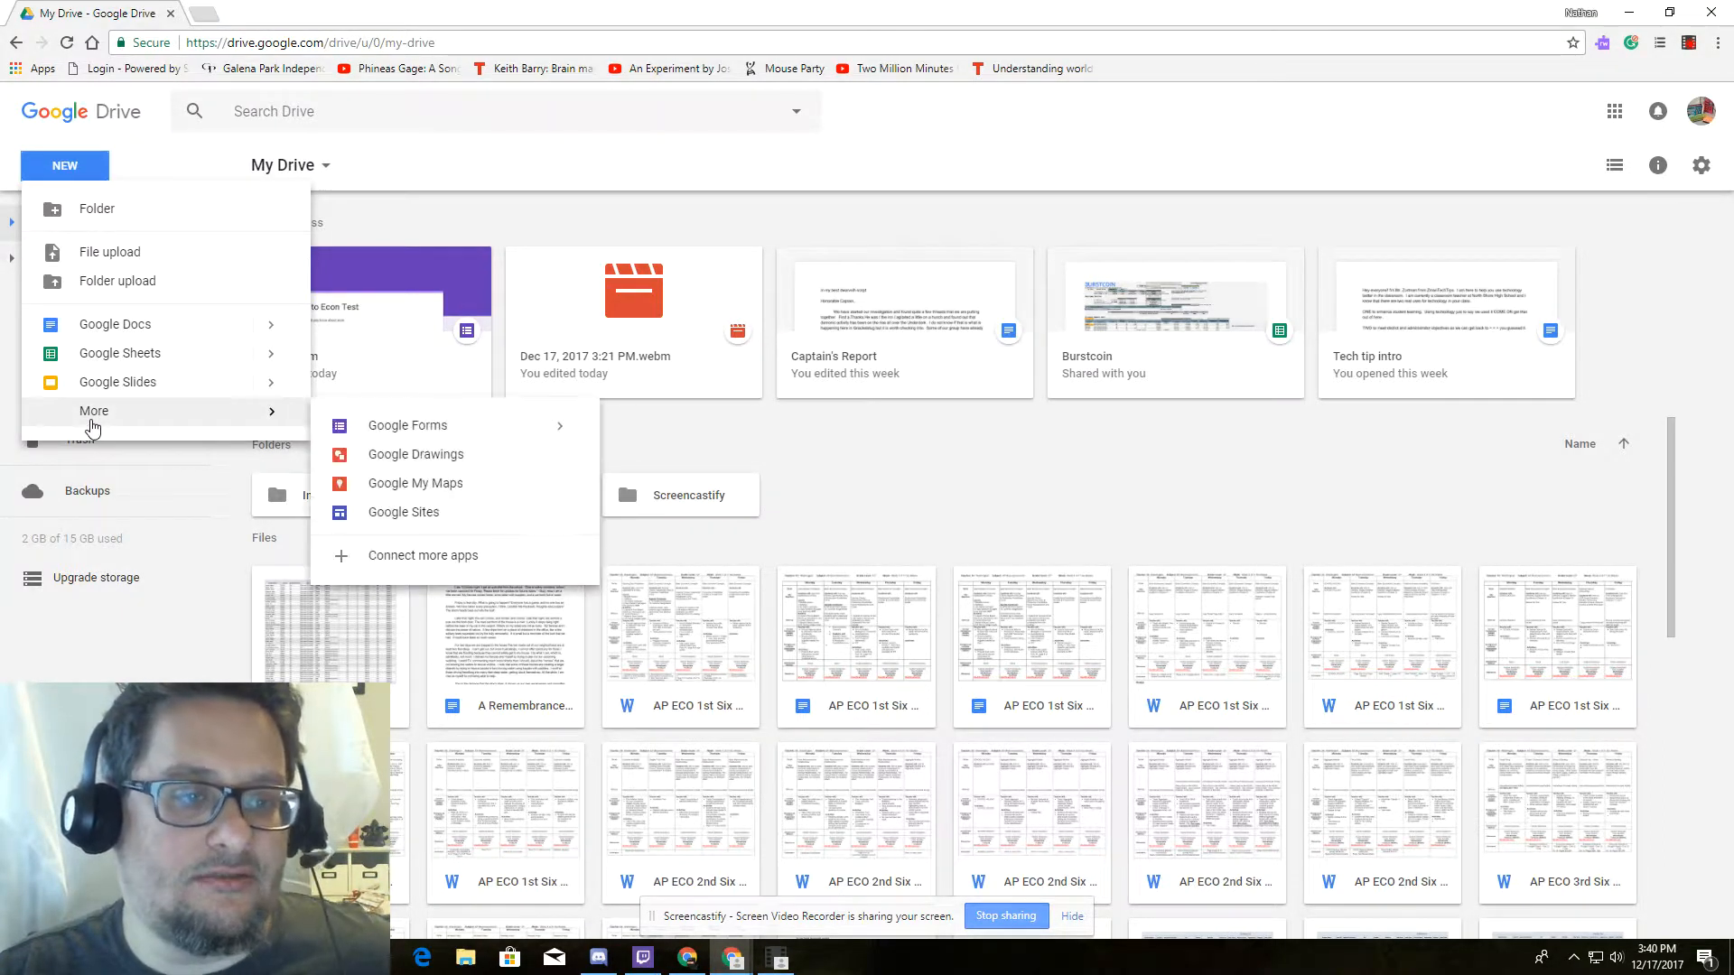
pyautogui.click(437, 433)
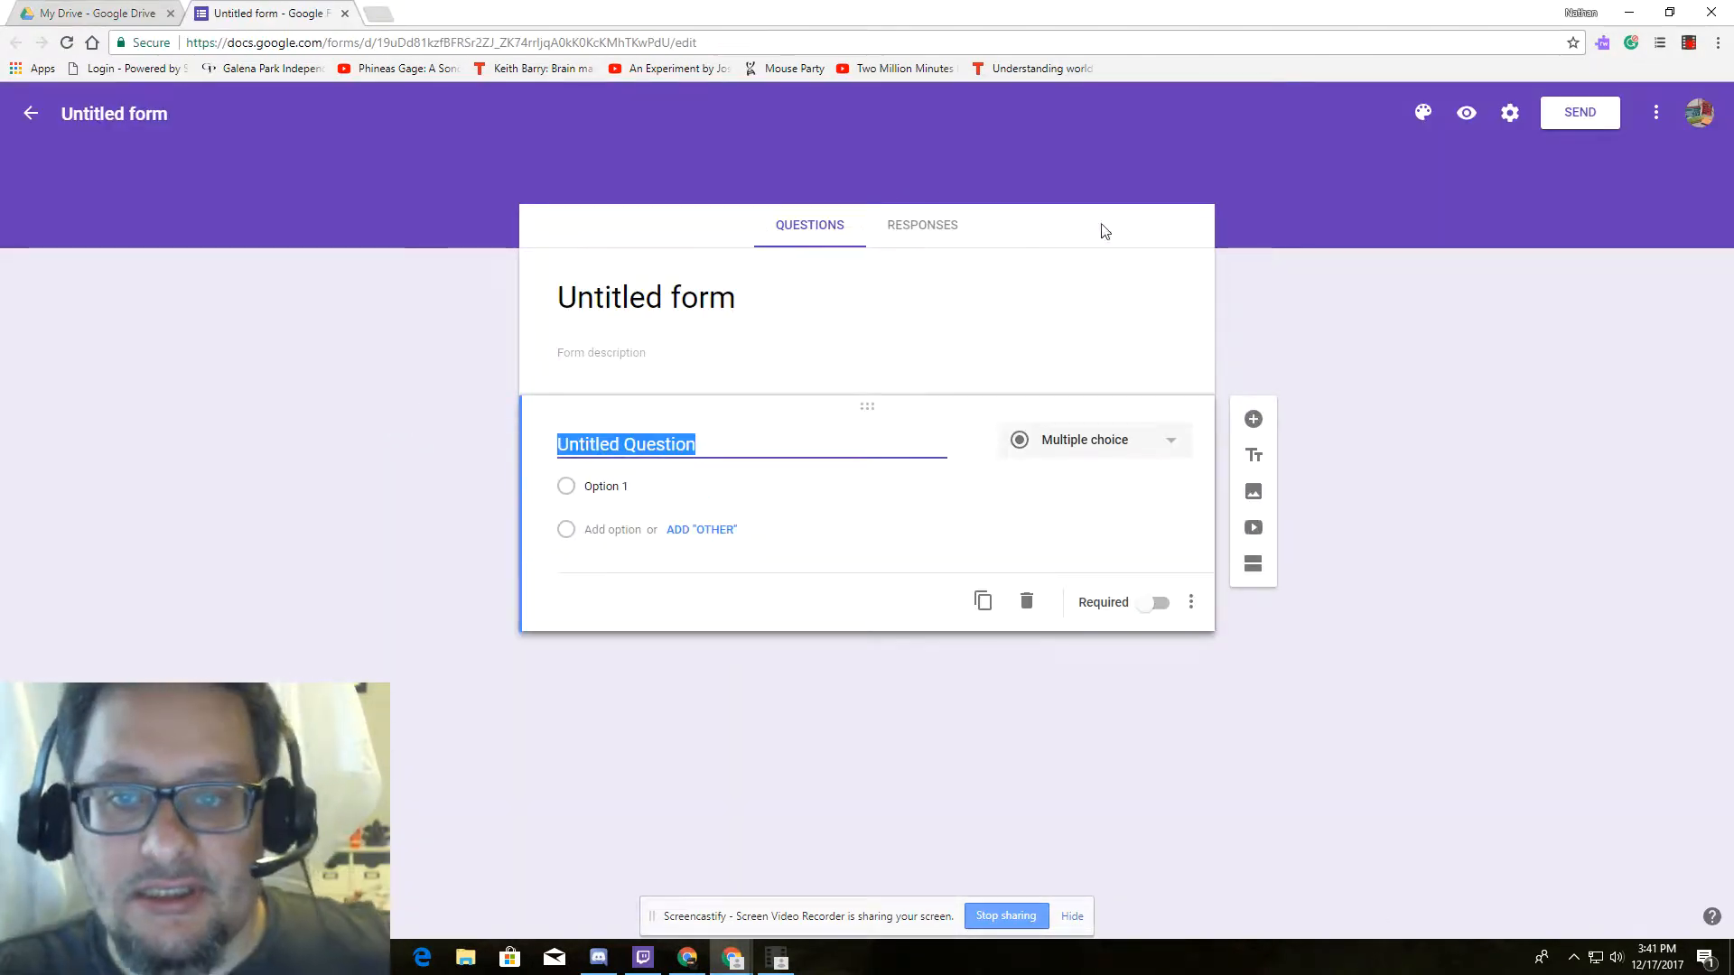
# Turn on email collection, response receipts and a one-response limit in the form settings.
pyautogui.click(1508, 118)
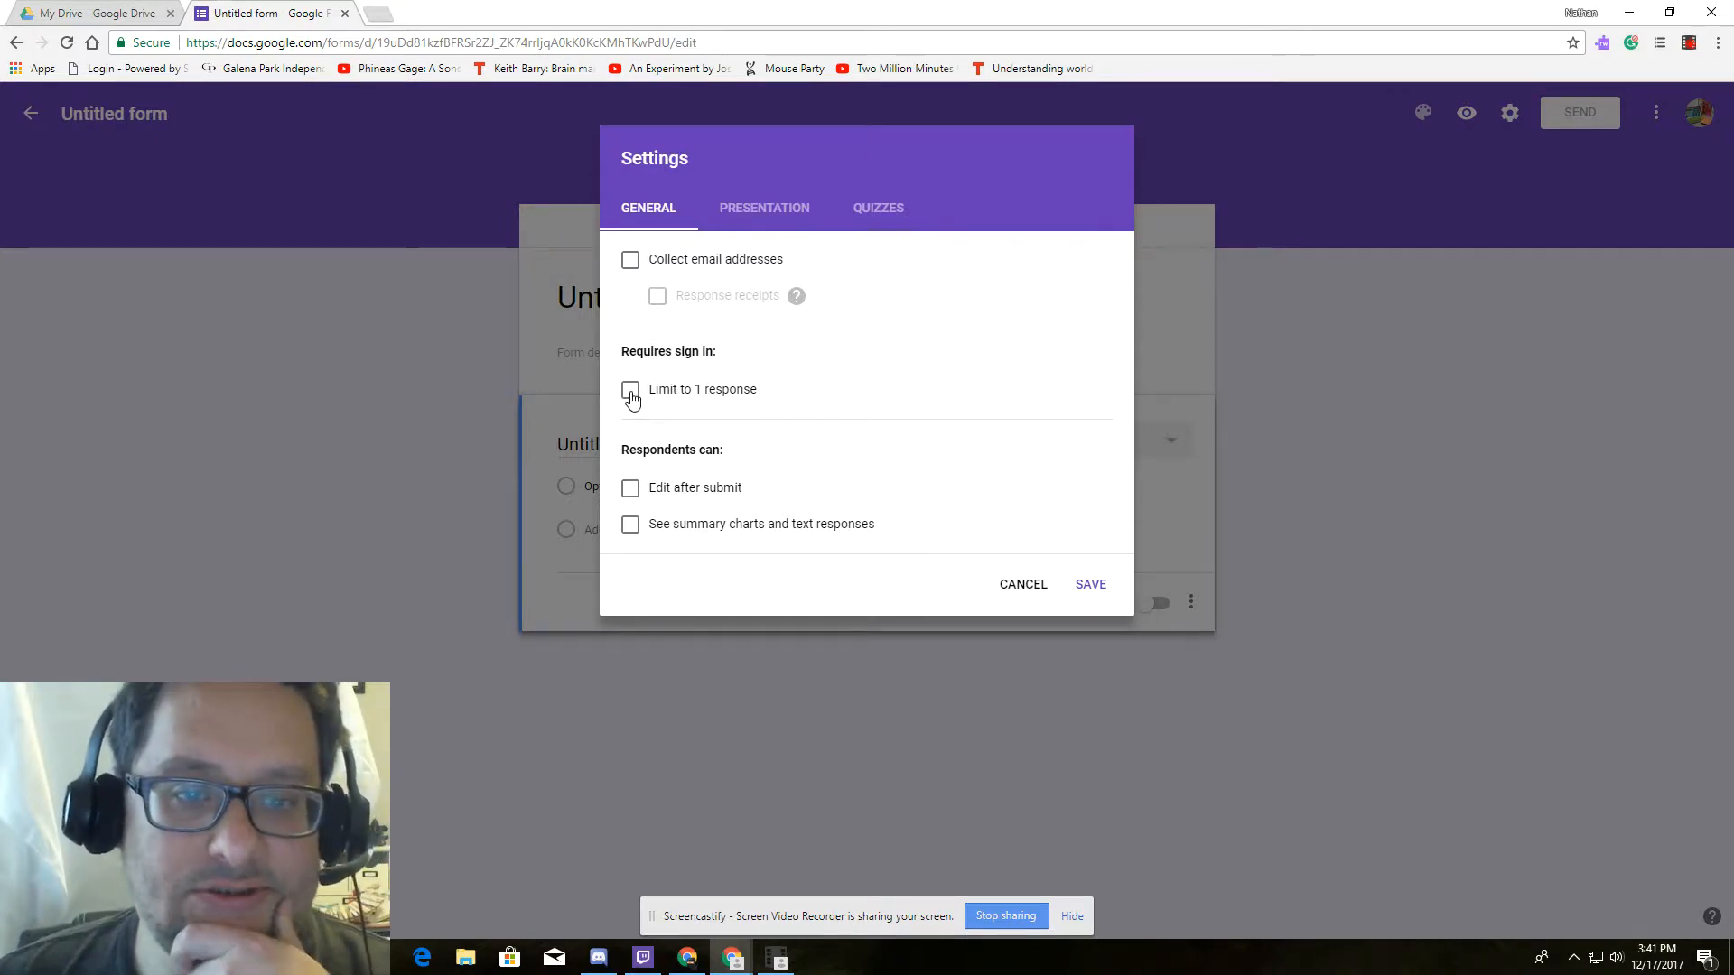
pyautogui.click(632, 261)
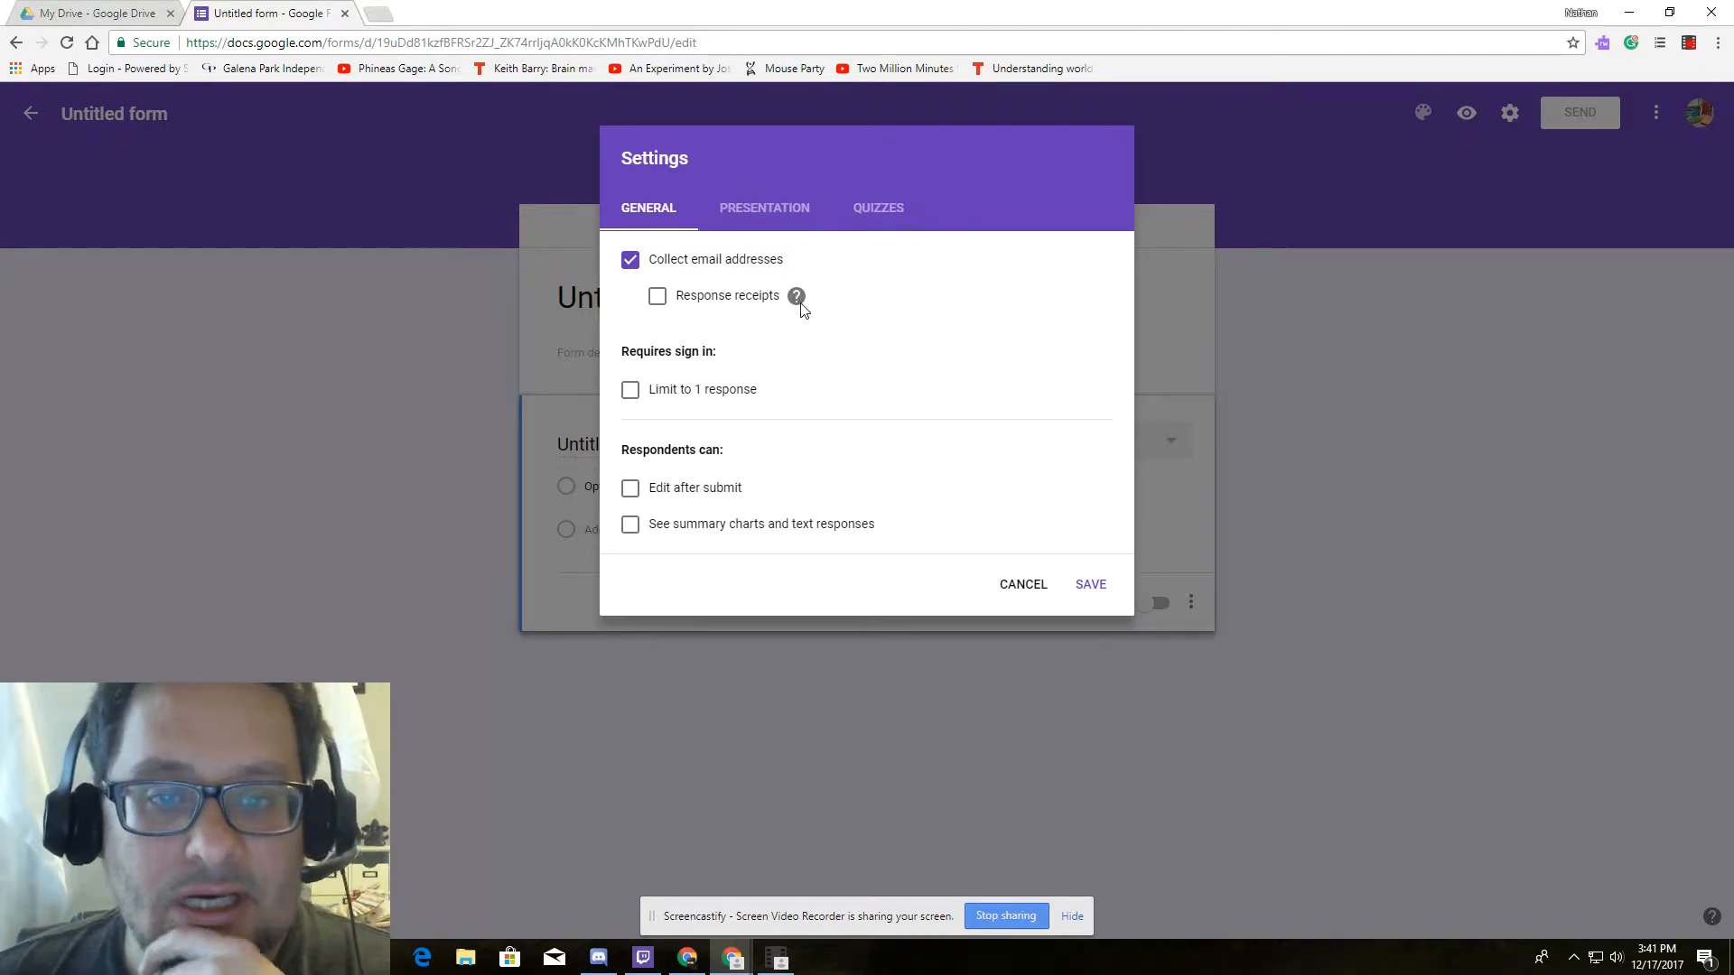
pyautogui.moveTo(799, 302)
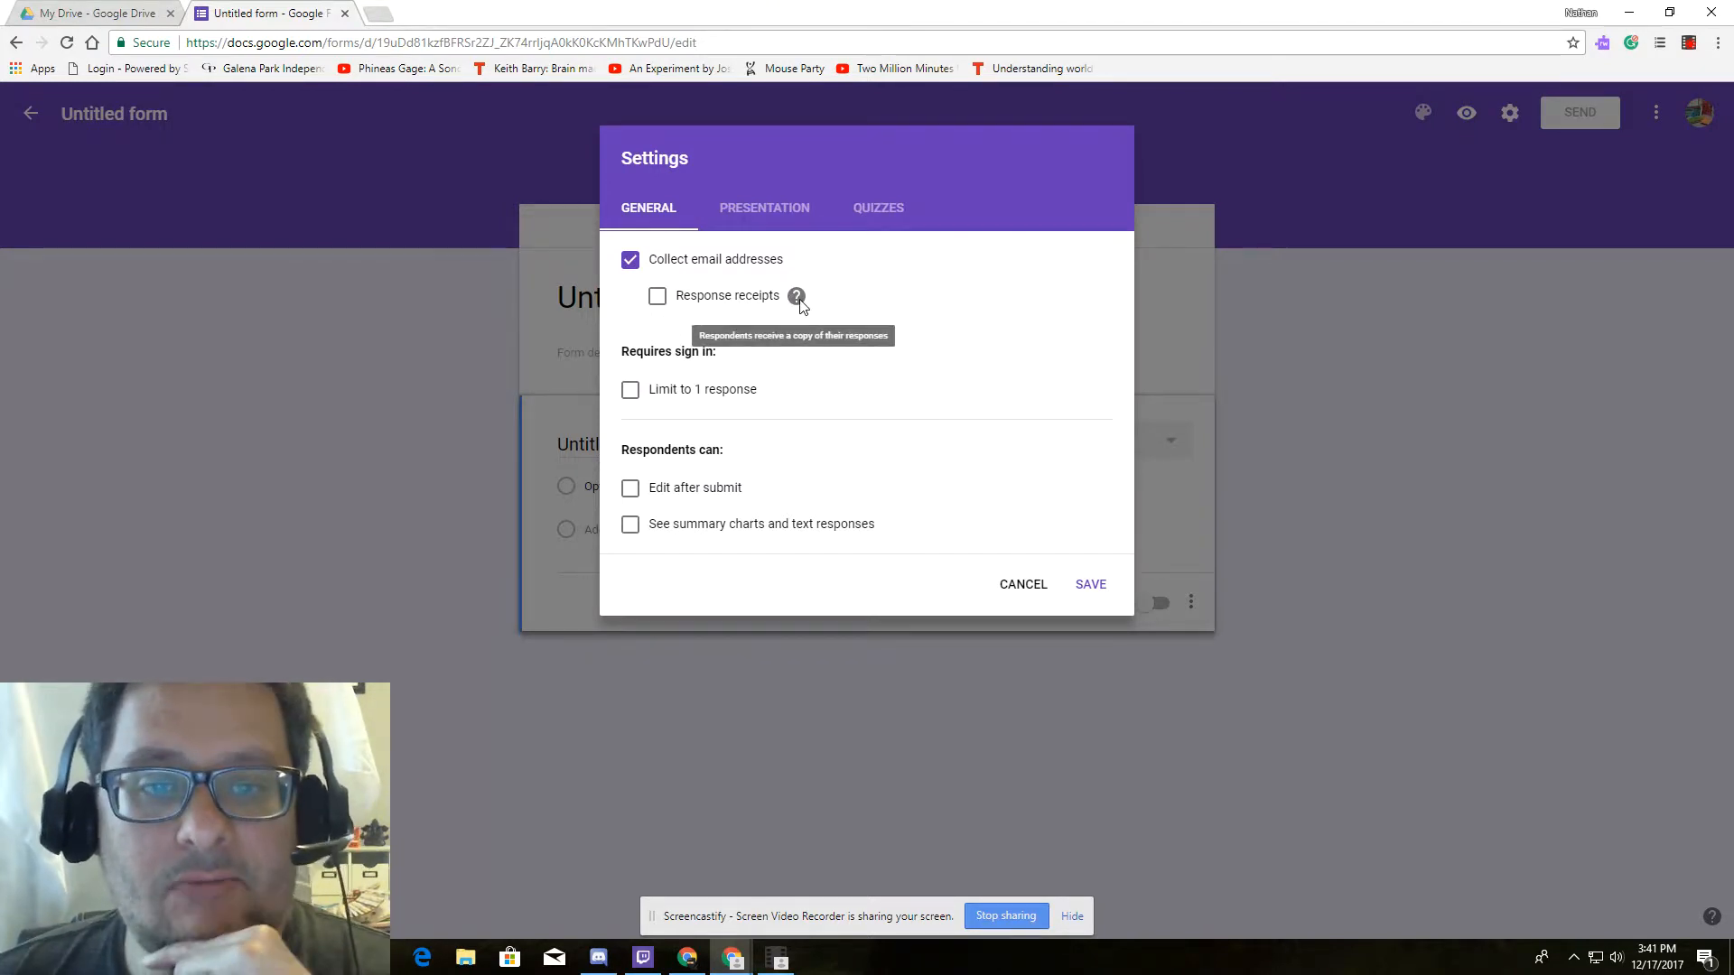
pyautogui.click(657, 298)
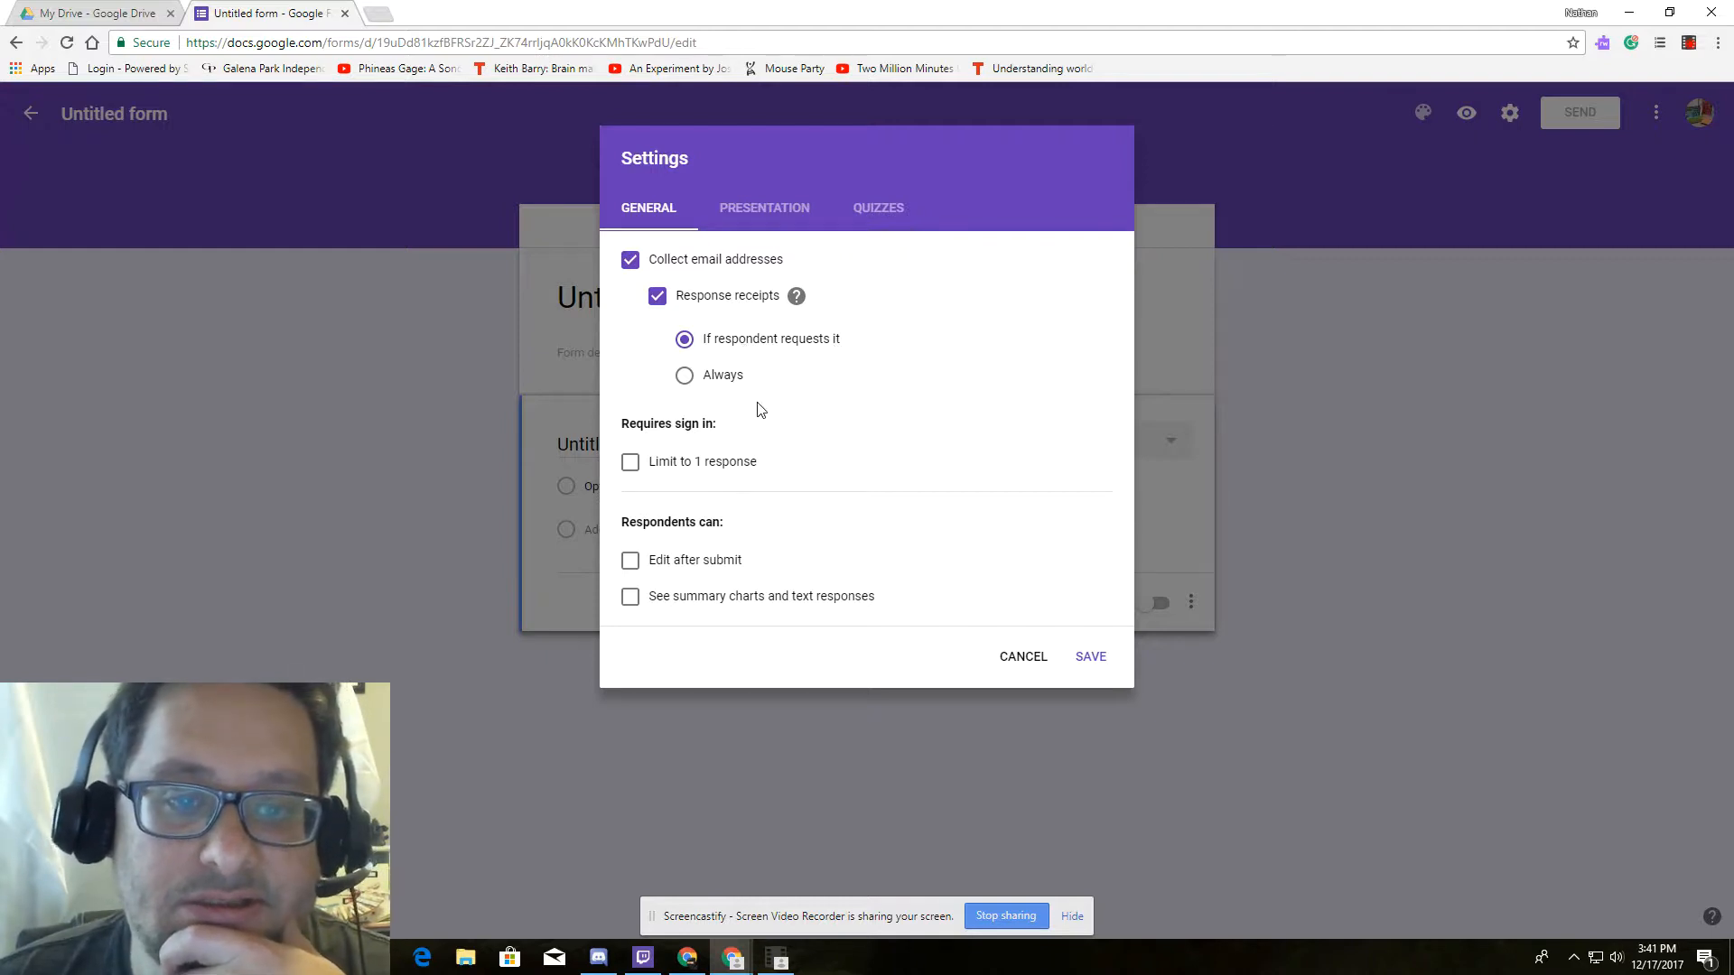
pyautogui.click(630, 463)
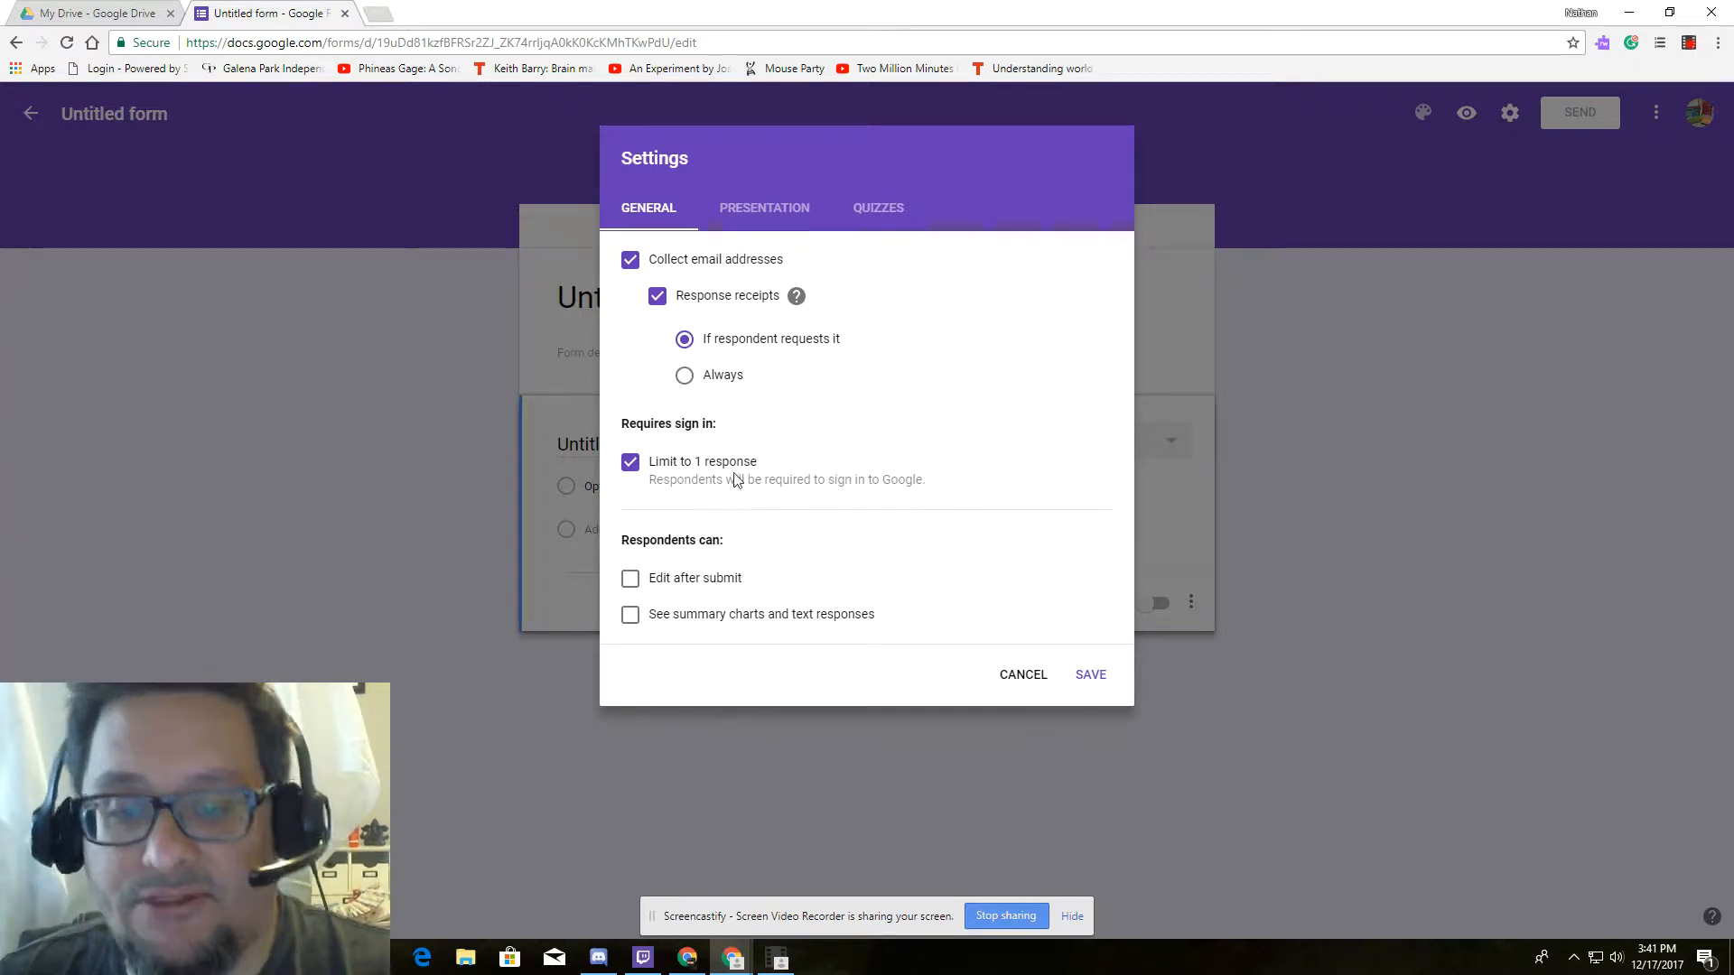
pyautogui.click(896, 209)
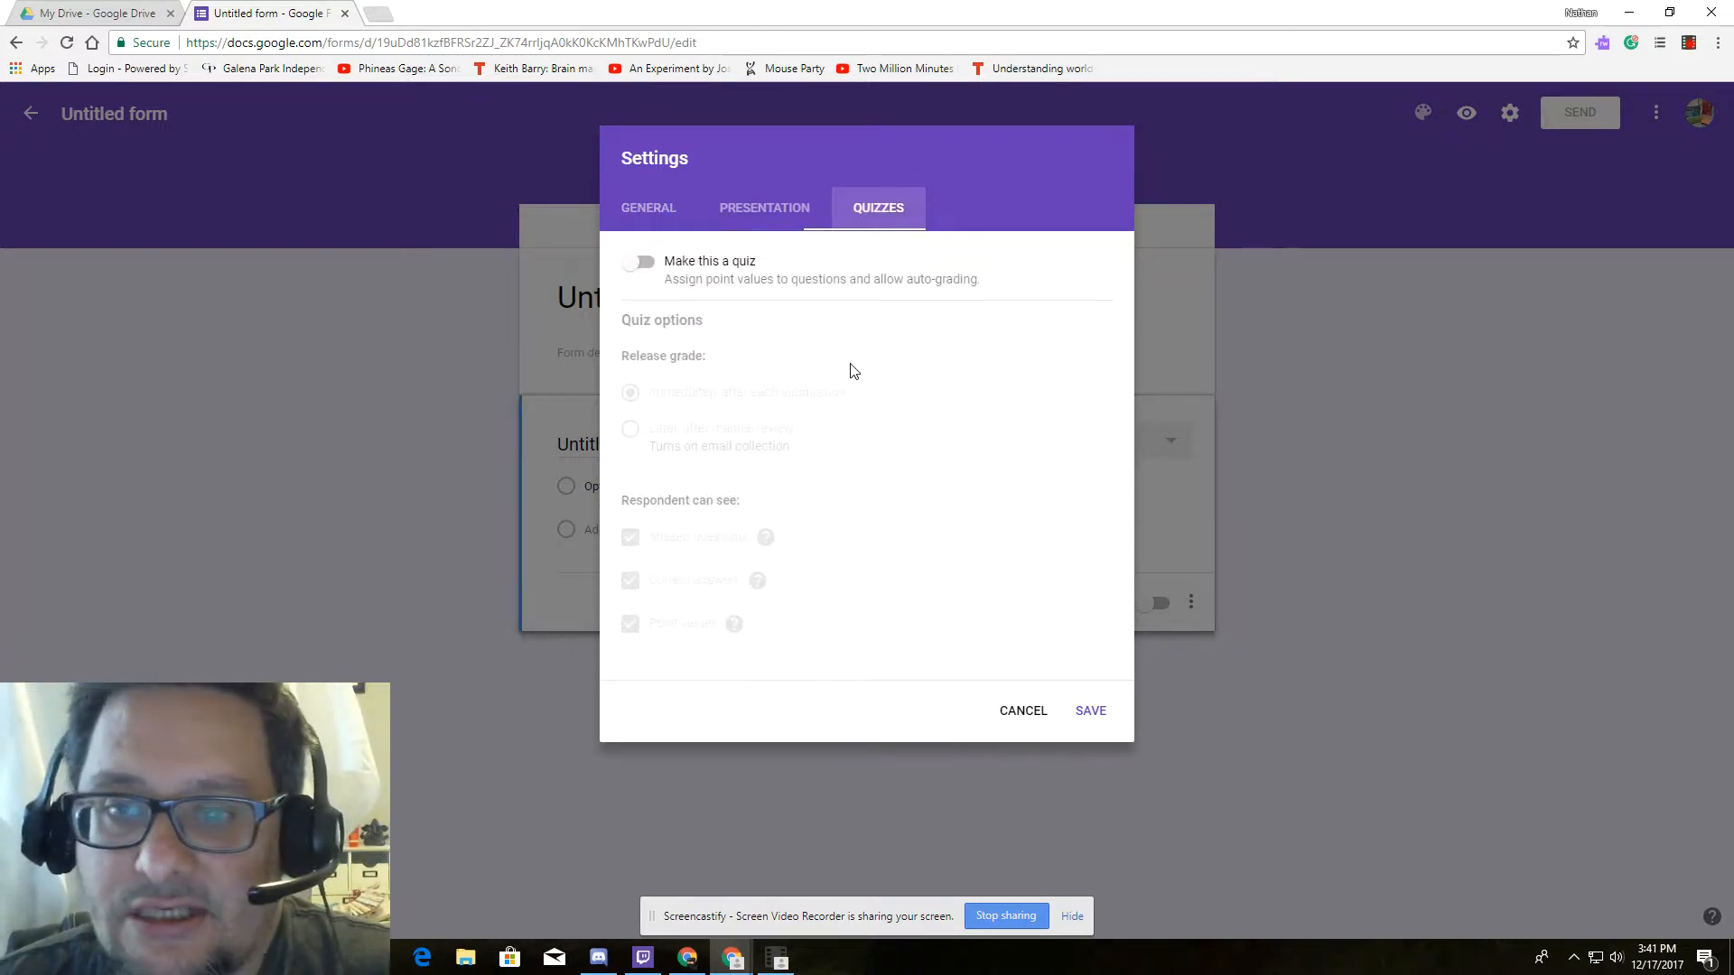
# Make the form a quiz that hides correct answers but shows missed questions and point values, and save.
pyautogui.click(648, 263)
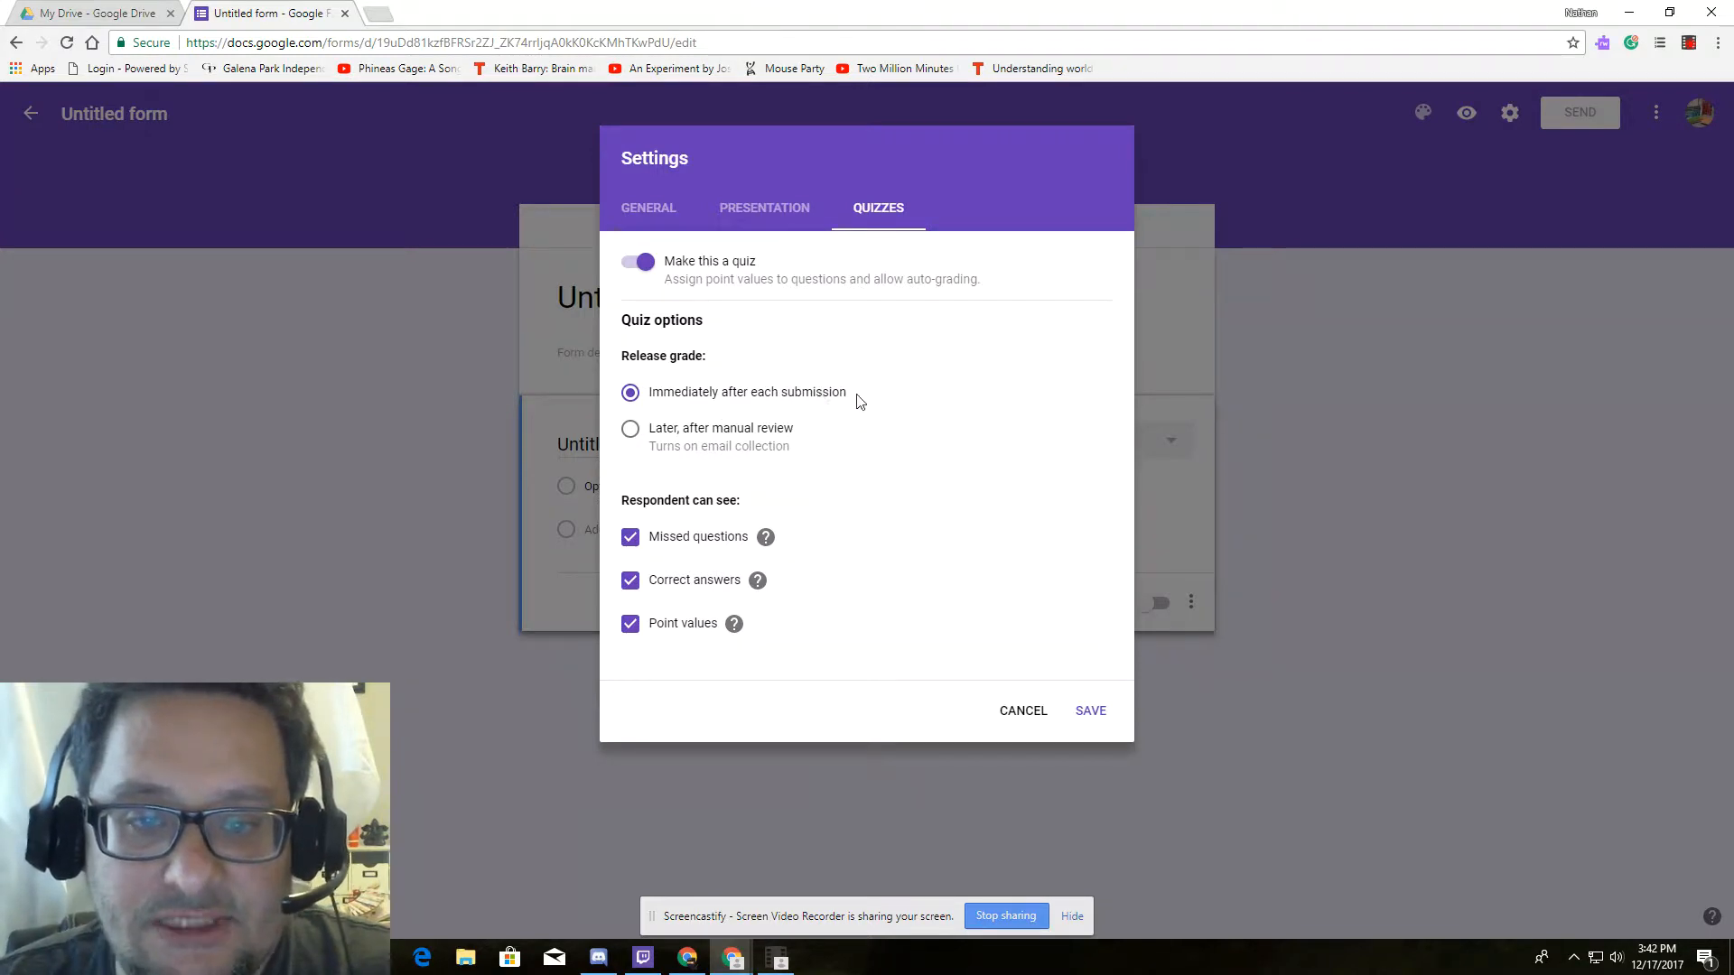
pyautogui.click(799, 438)
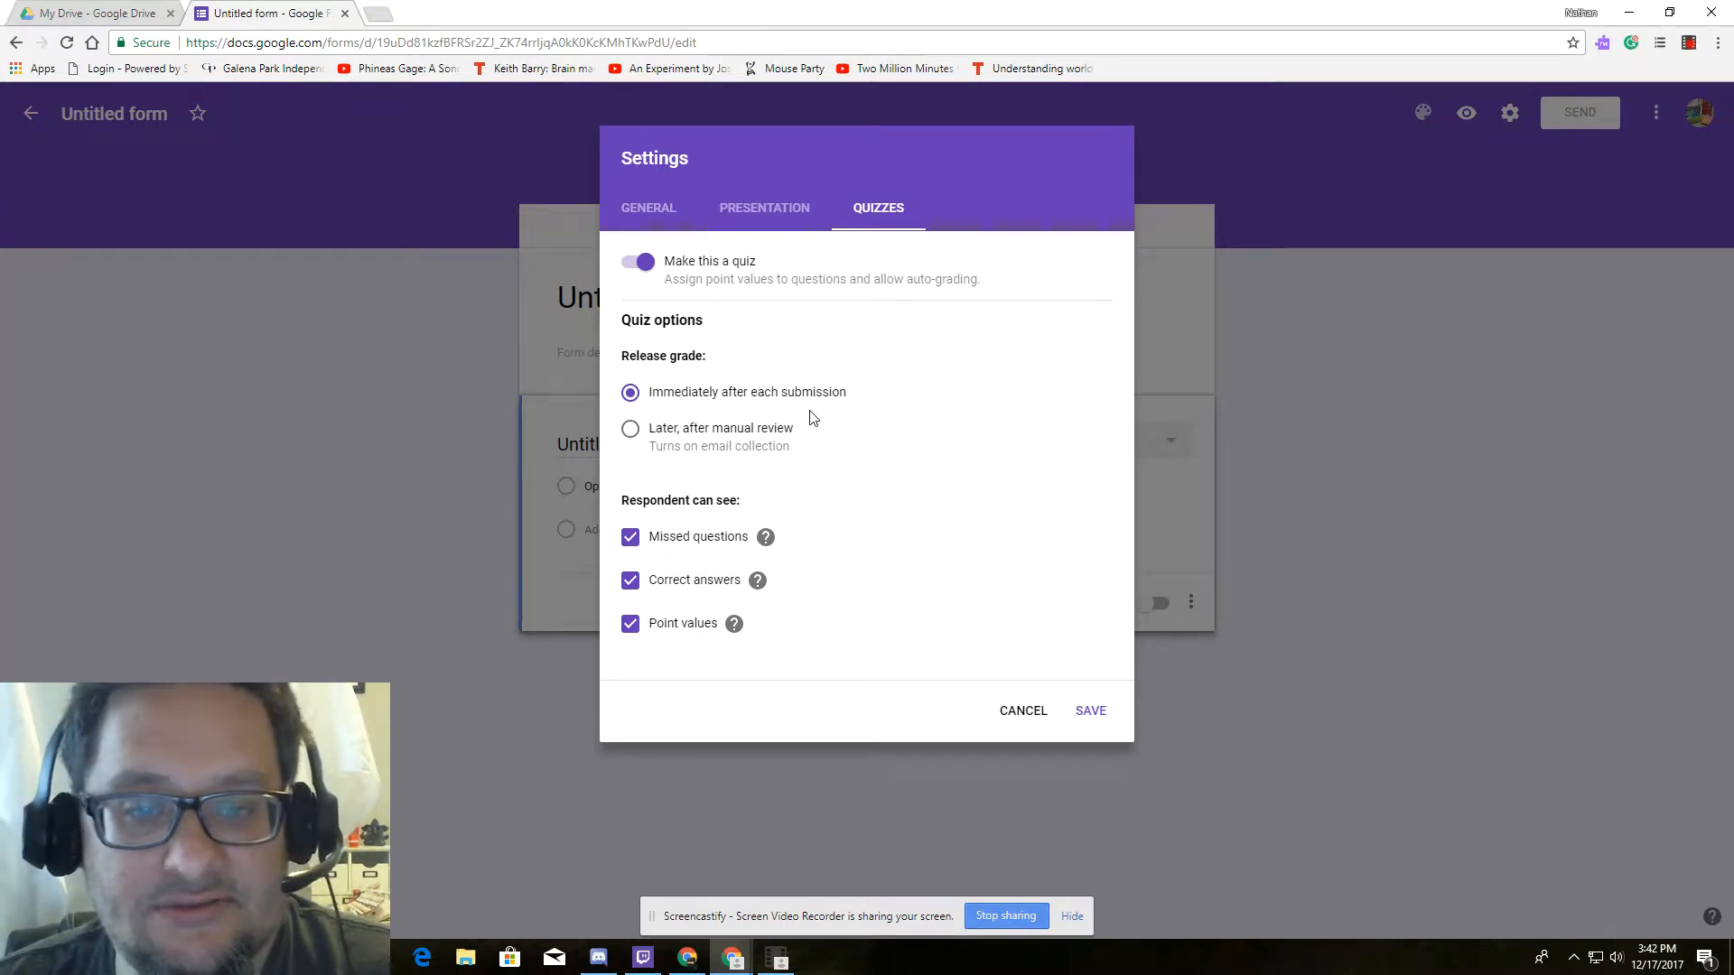
pyautogui.moveTo(767, 576)
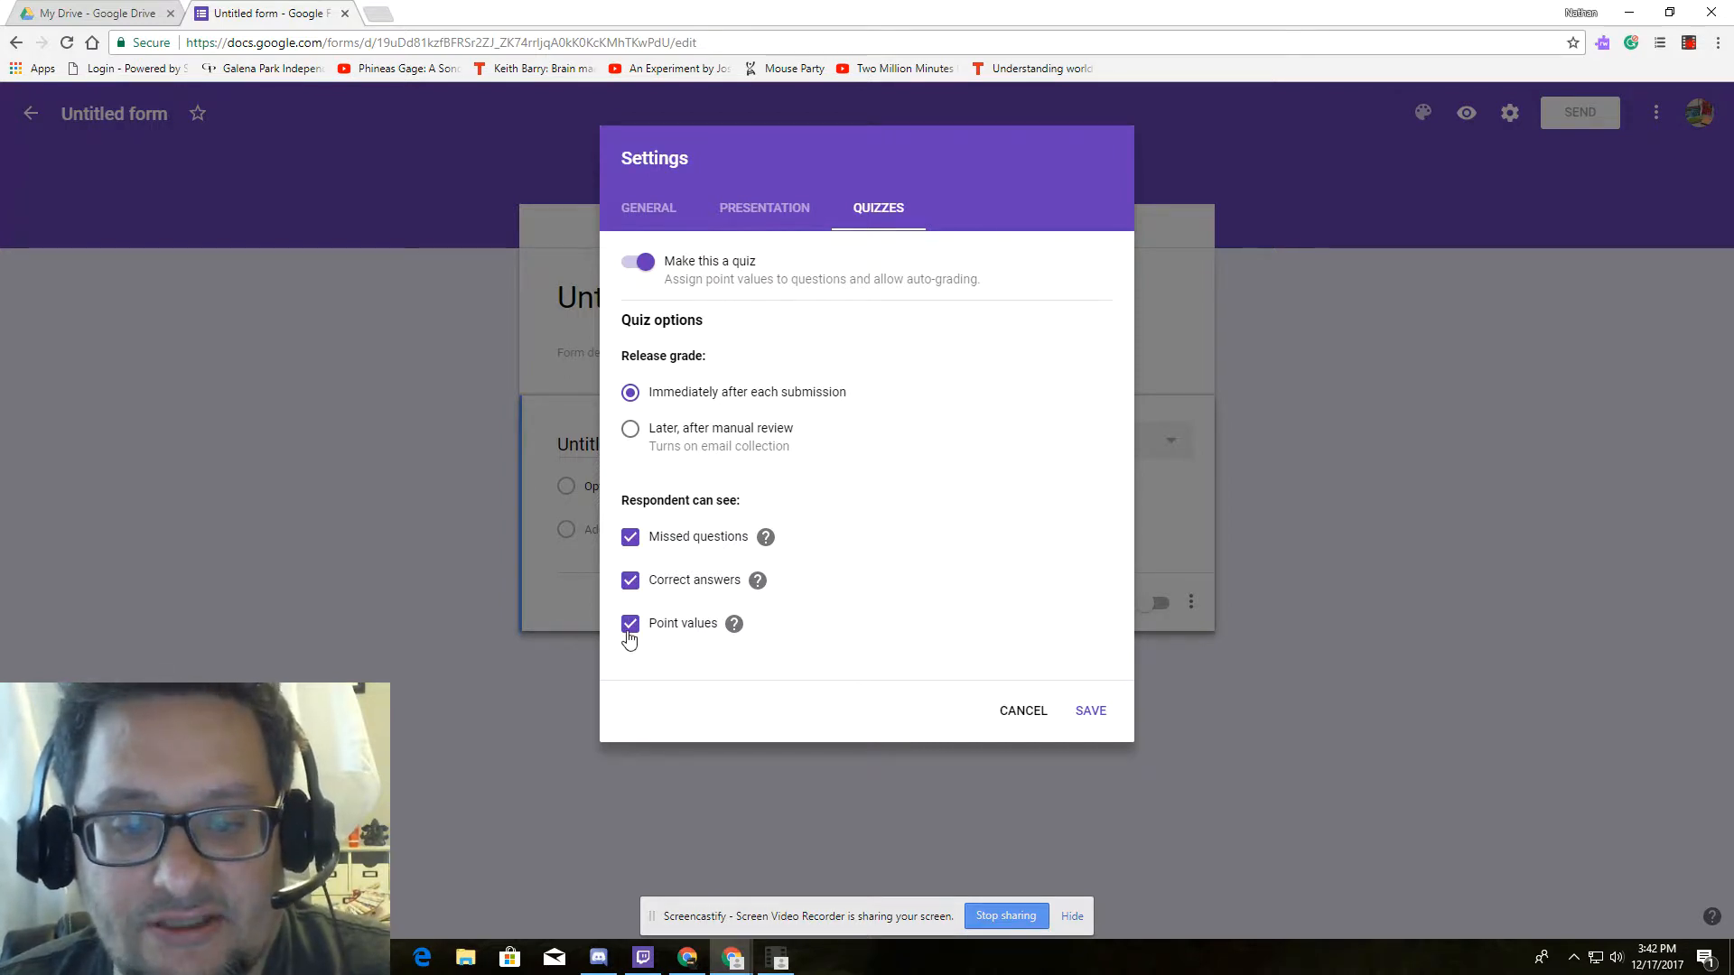
pyautogui.click(630, 581)
pyautogui.click(632, 540)
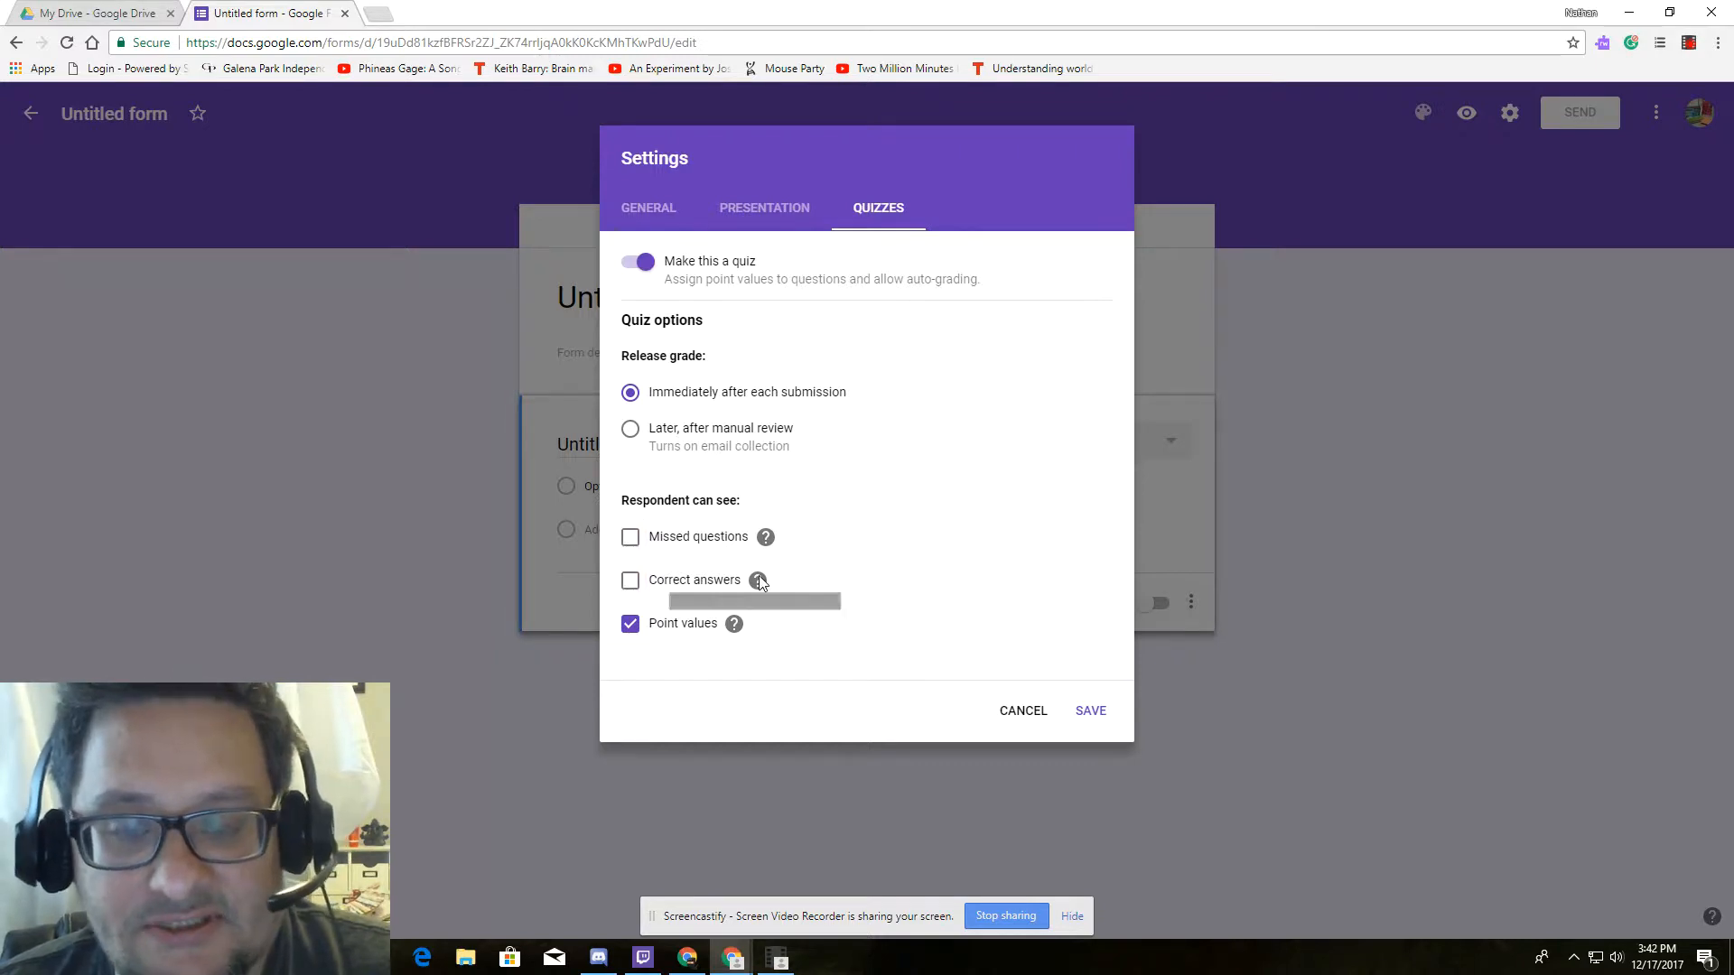
pyautogui.click(630, 538)
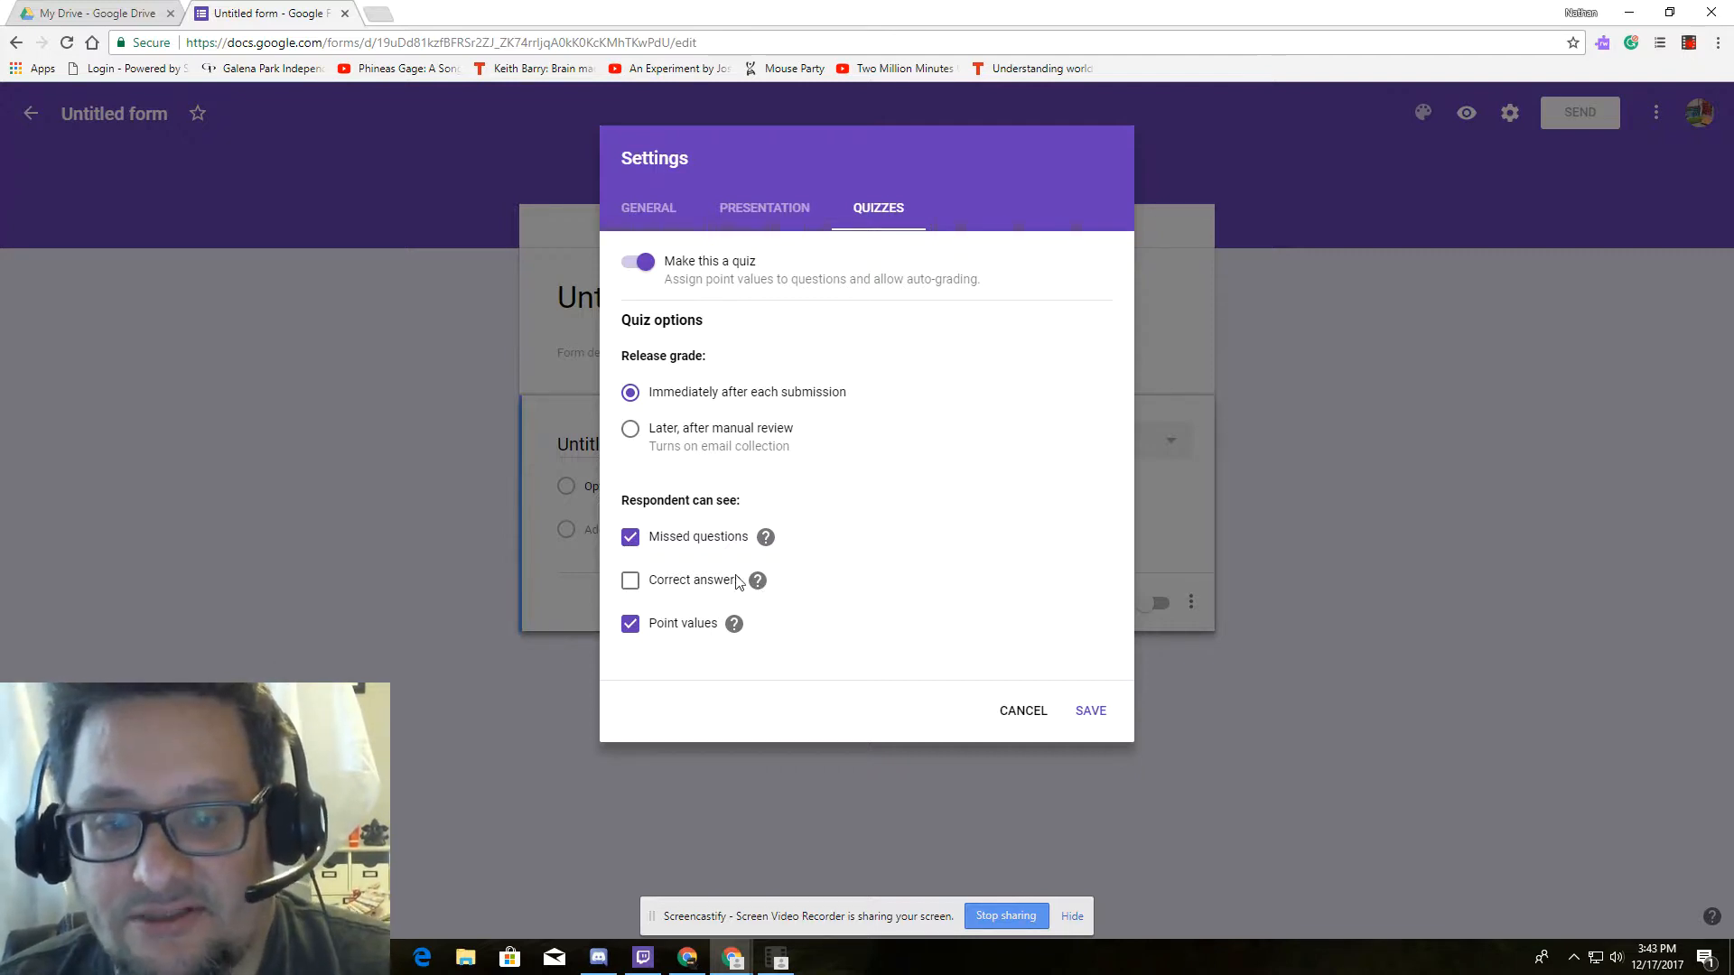
pyautogui.click(1094, 712)
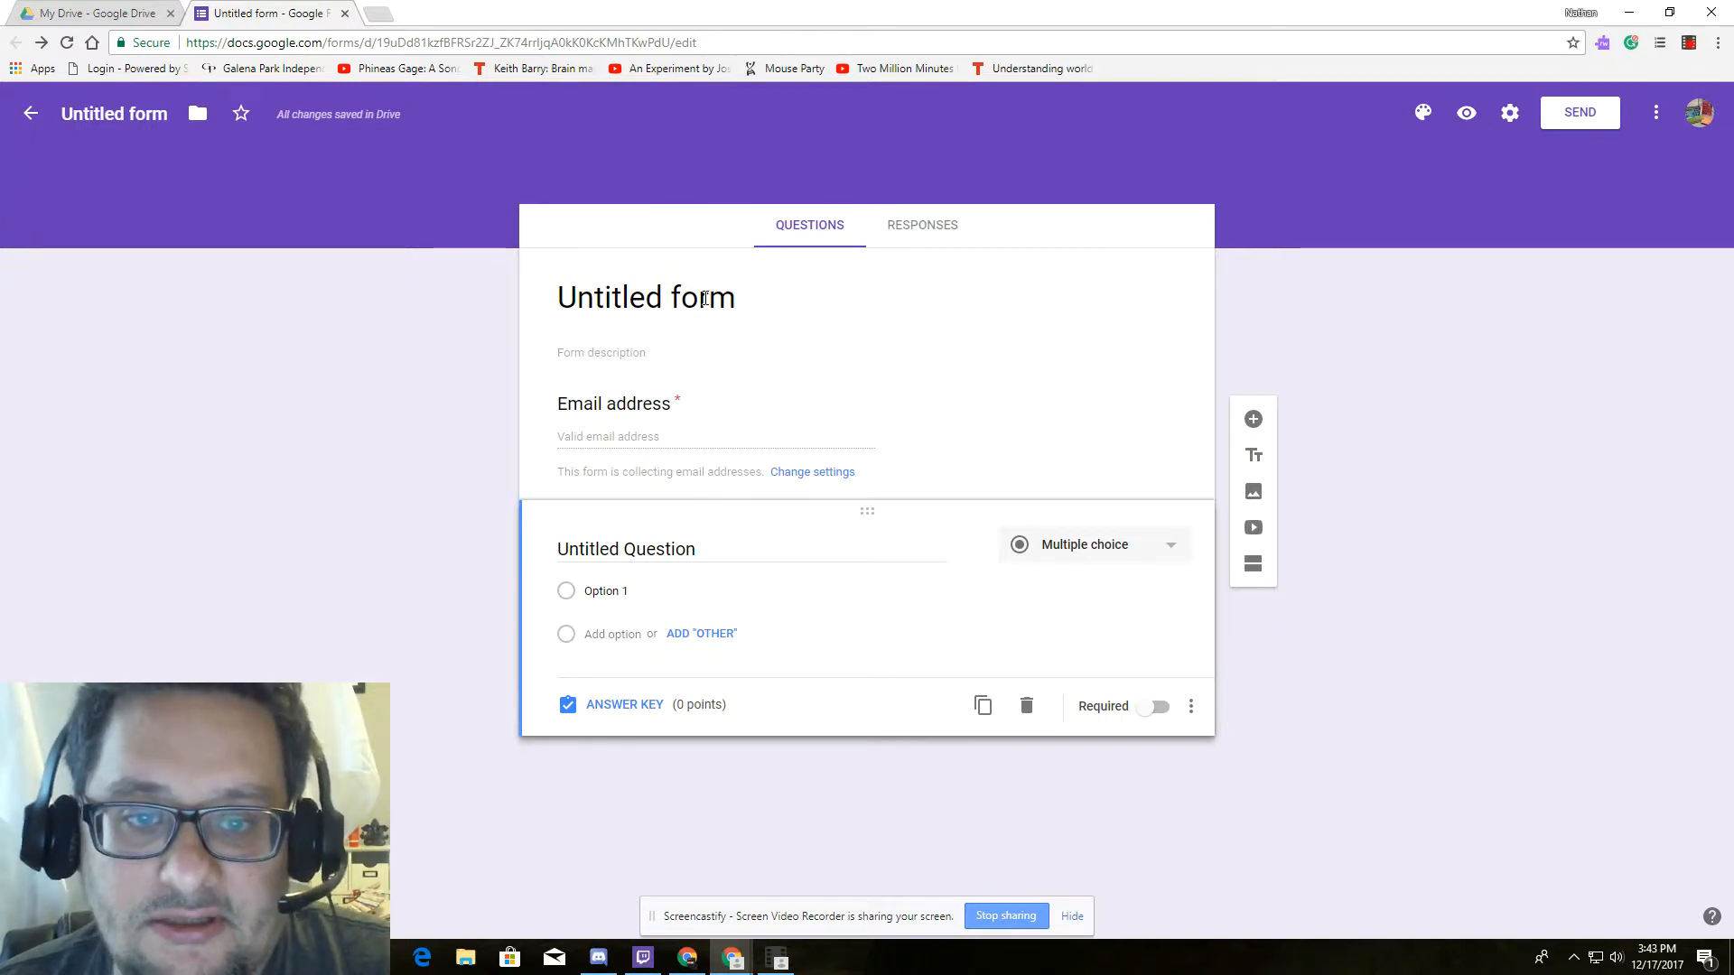
# Title the form 'Econ Intro Quiz' with description 'Show me what you know about Econ'.
pyautogui.click(746, 287)
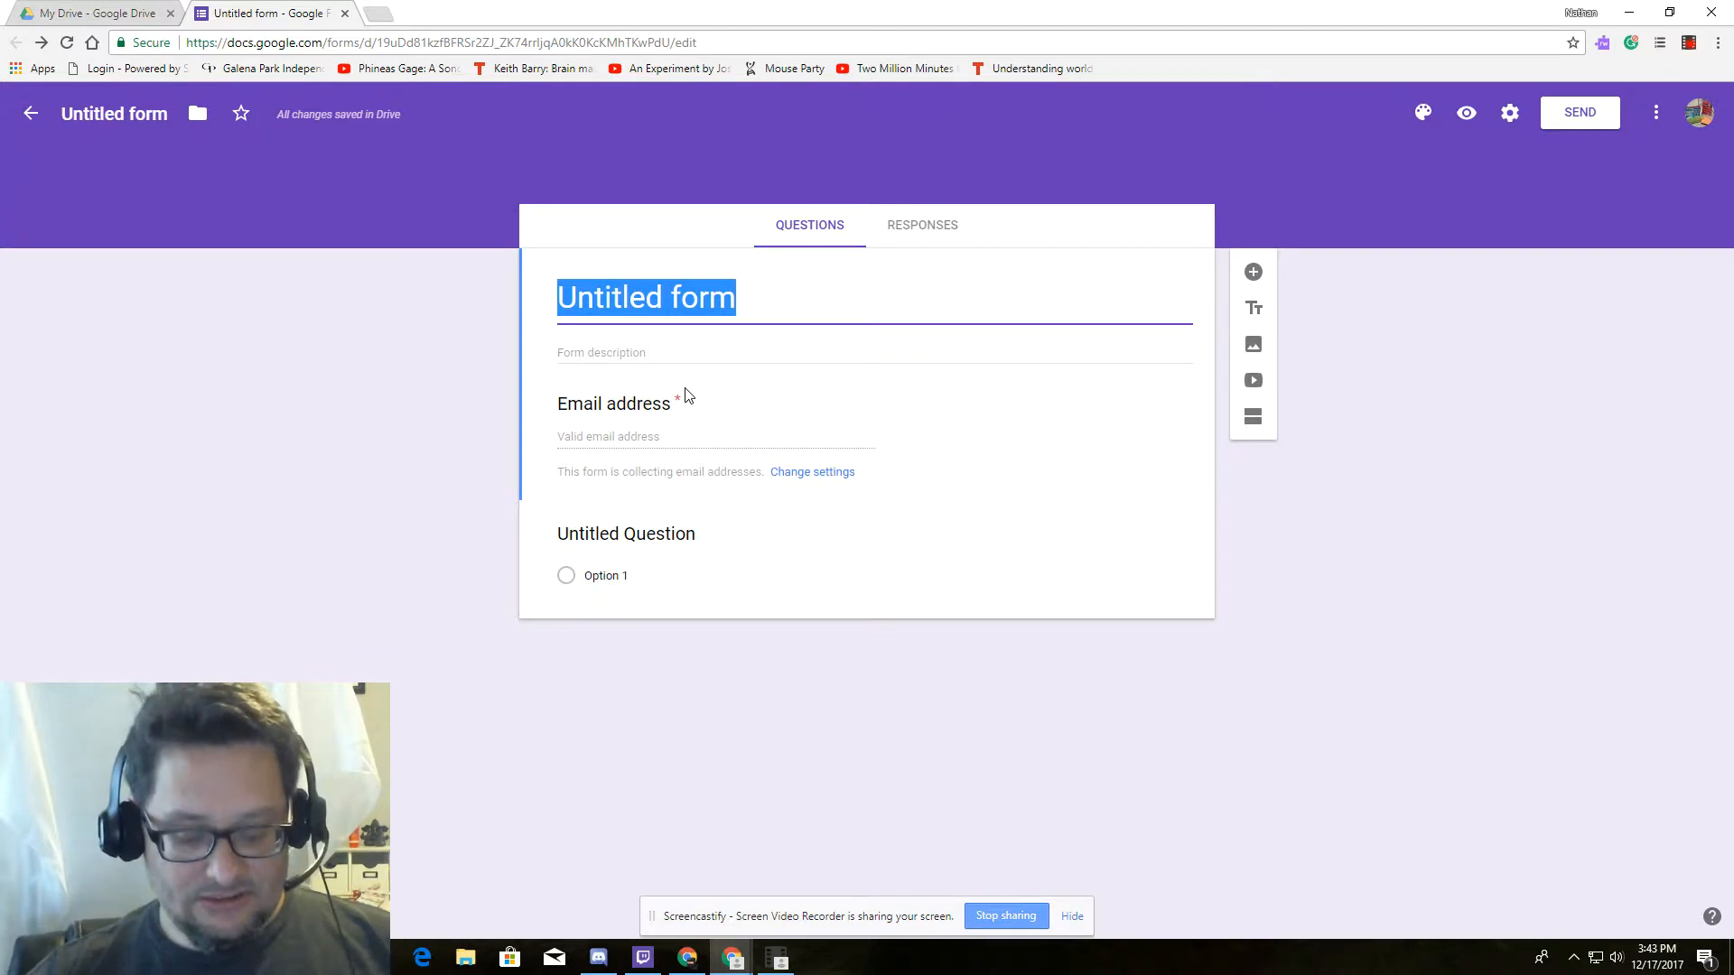
pyautogui.write('Econ')
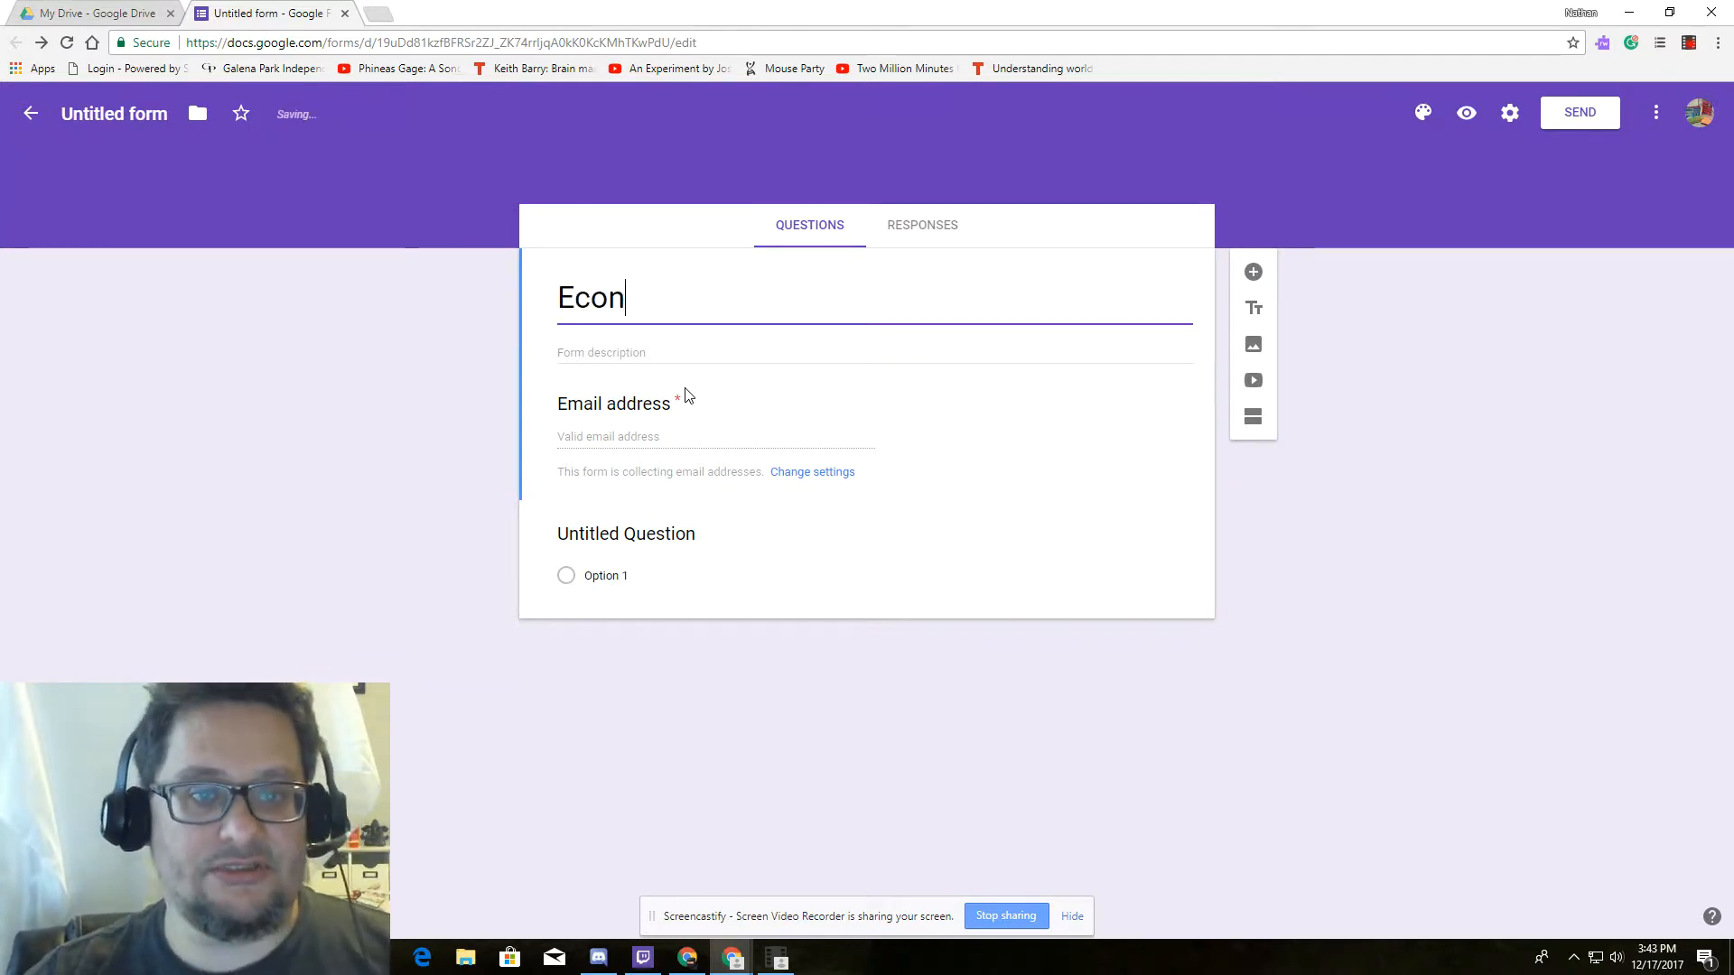
pyautogui.write(' Intr')
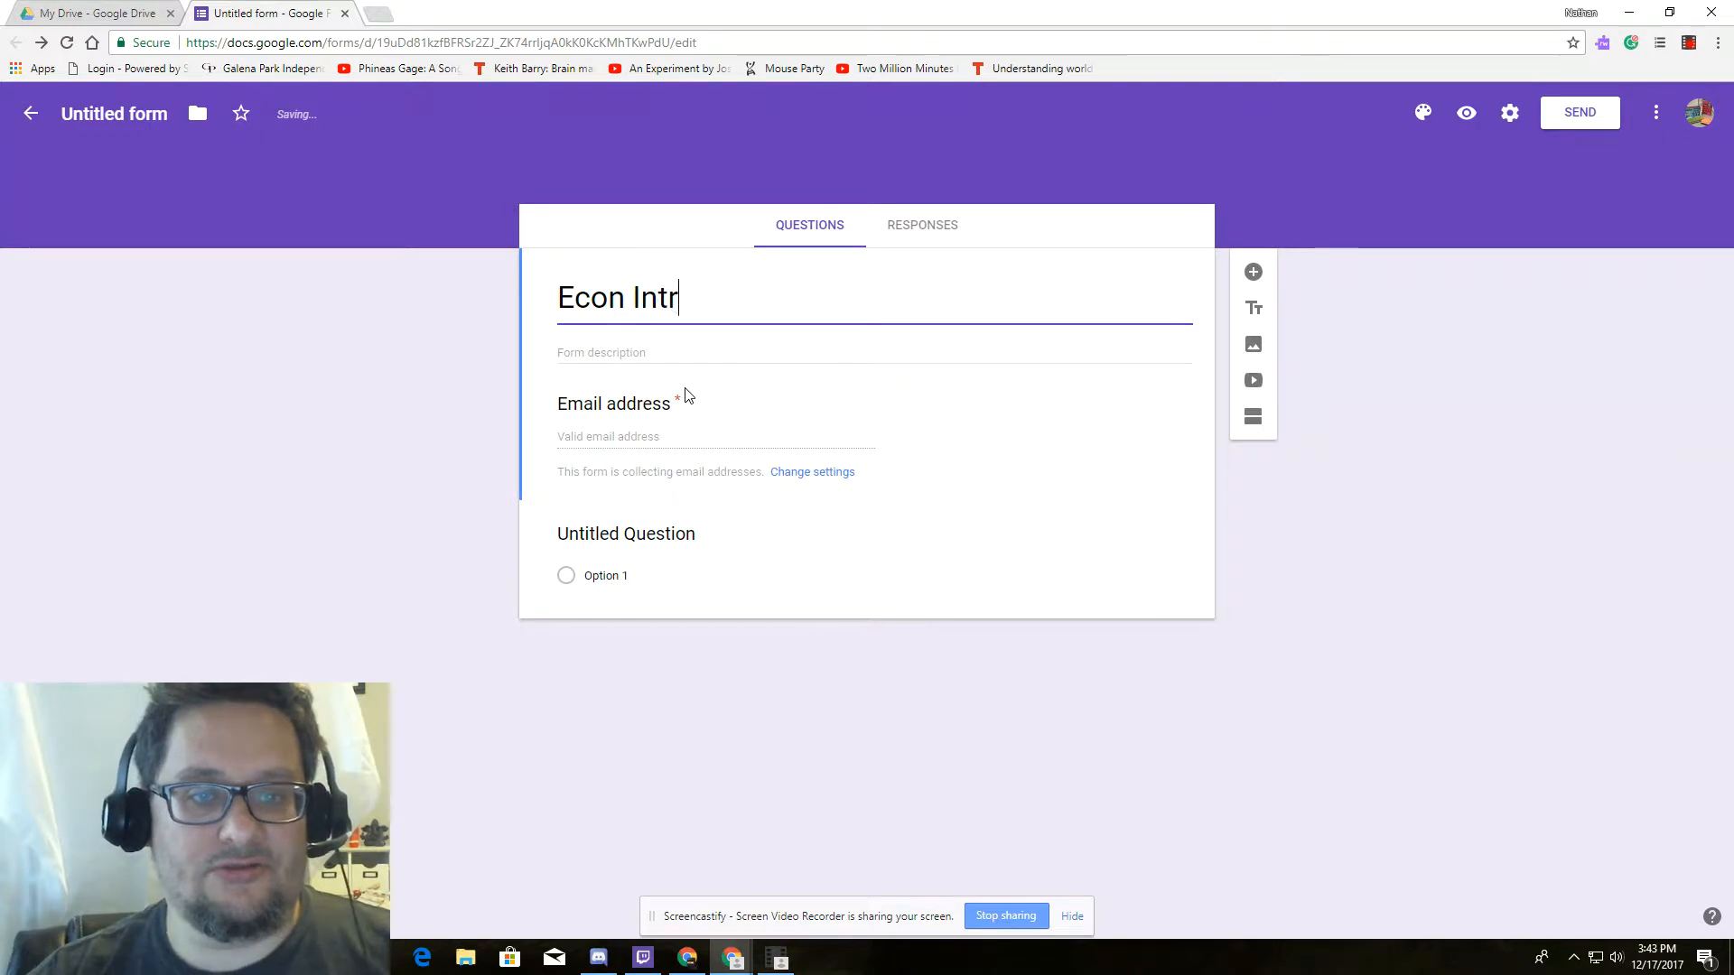
pyautogui.write('o Quiz')
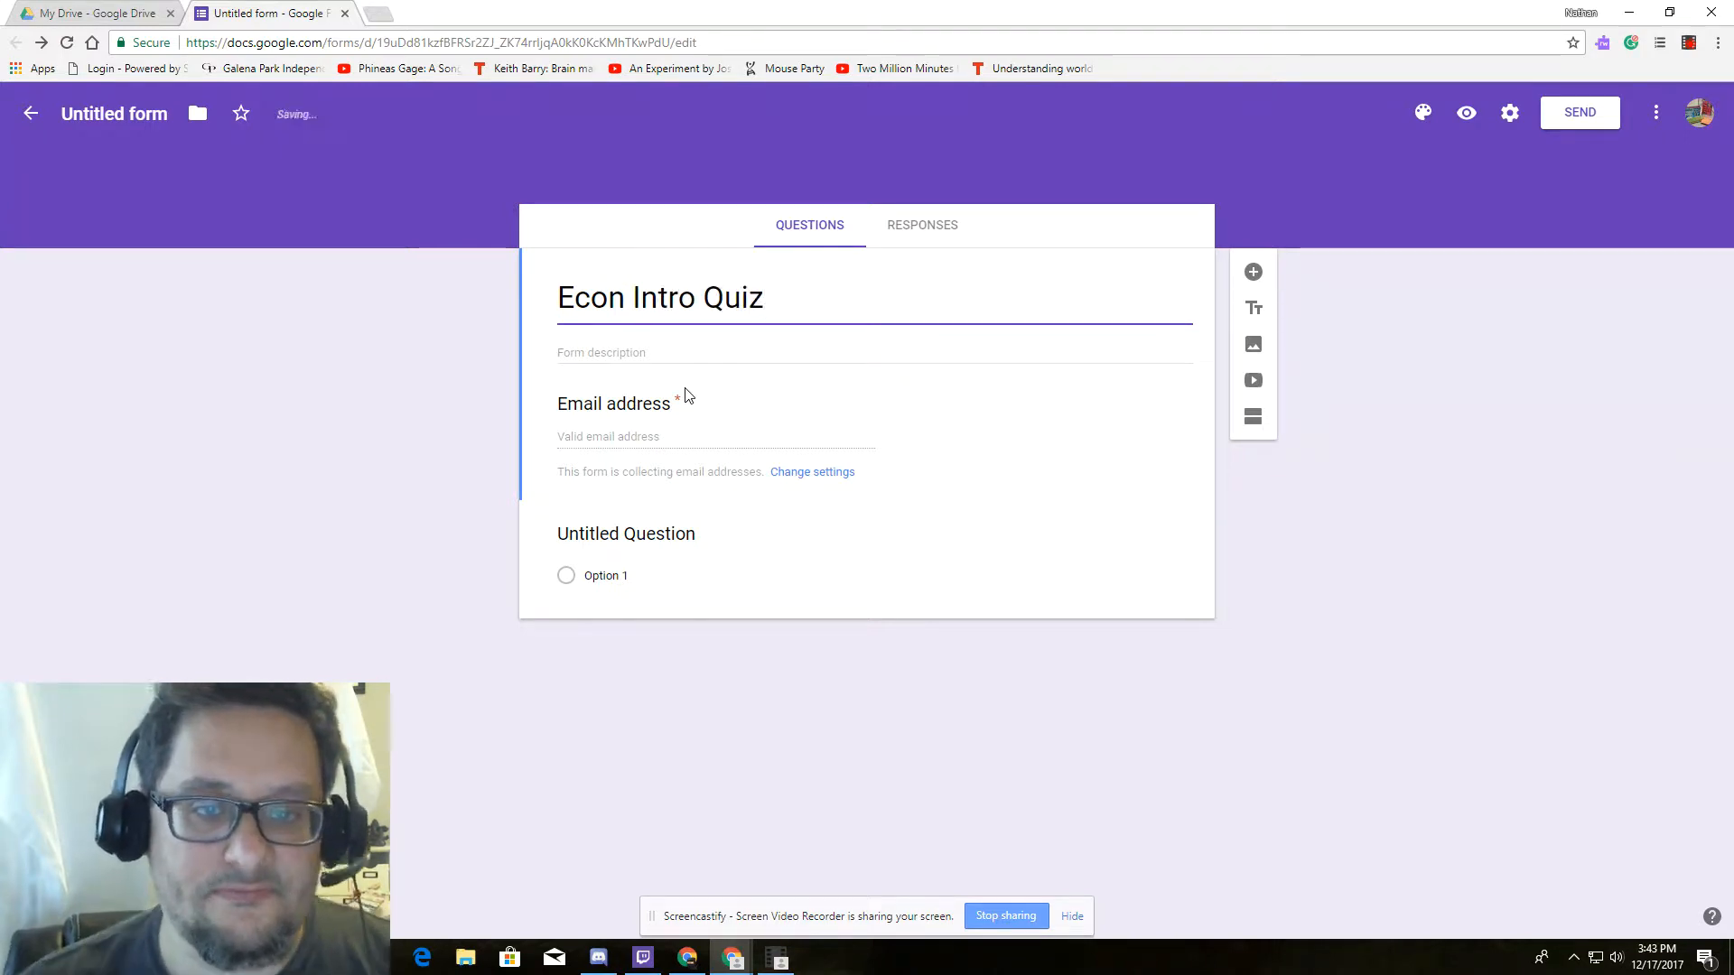
pyautogui.click(627, 351)
pyautogui.write('Show ')
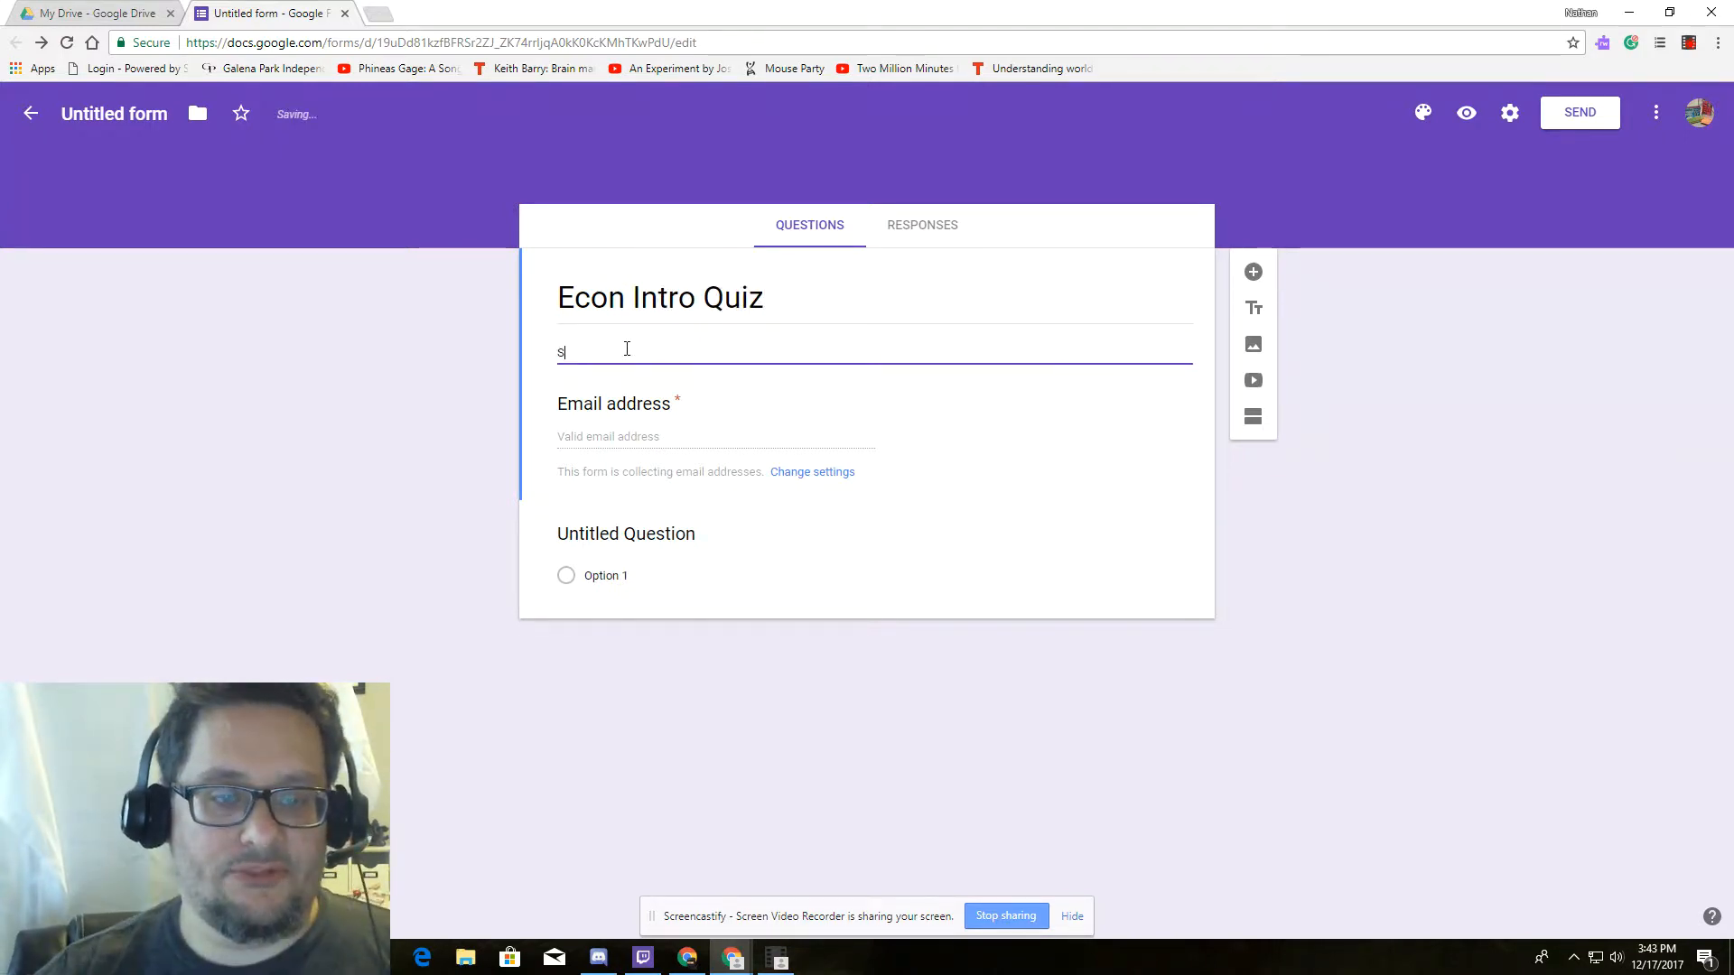
pyautogui.write('me')
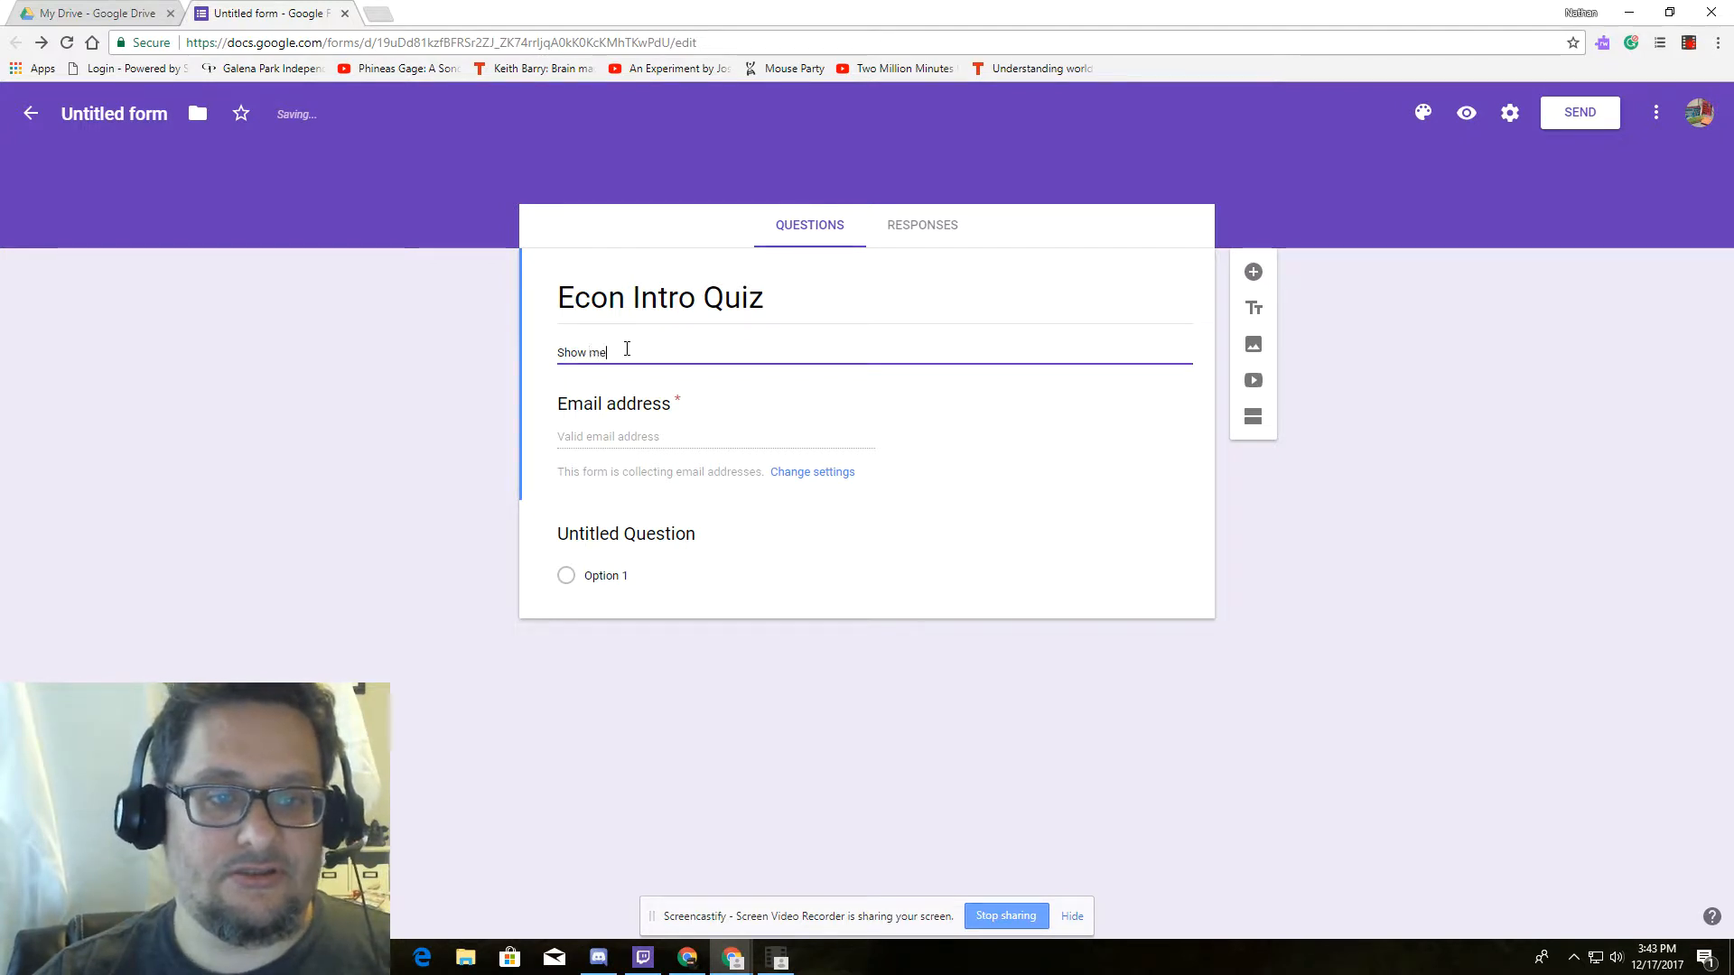
pyautogui.write(' what you know')
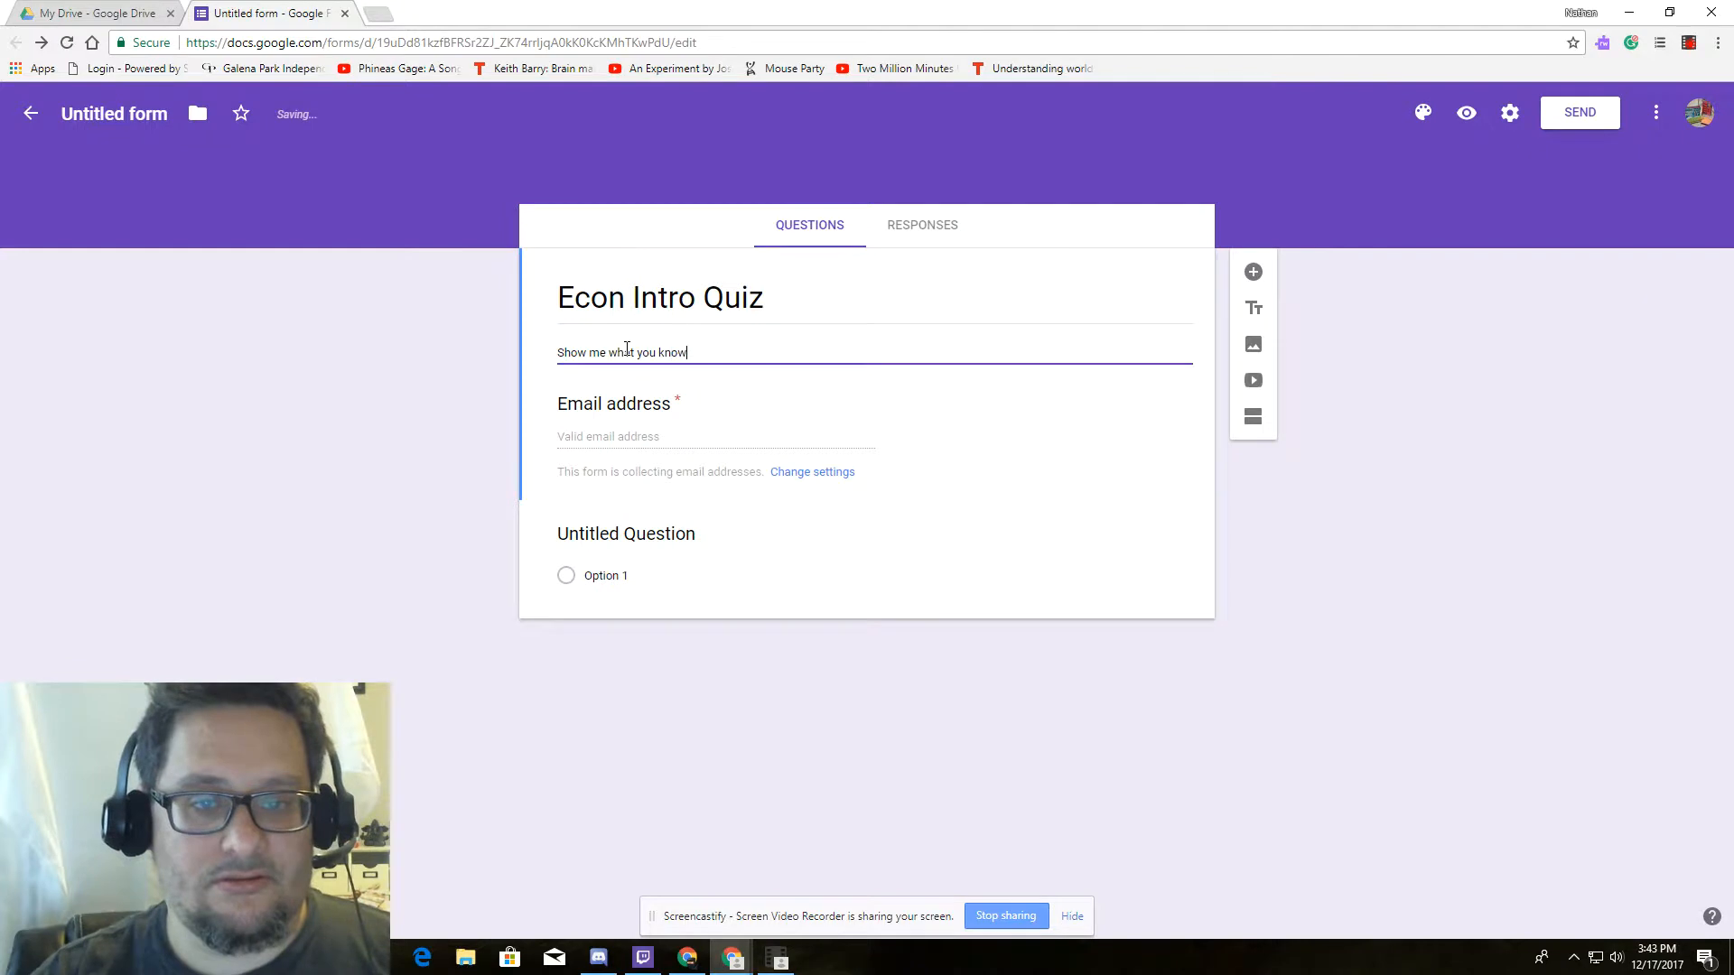
pyautogui.write(' about Econ')
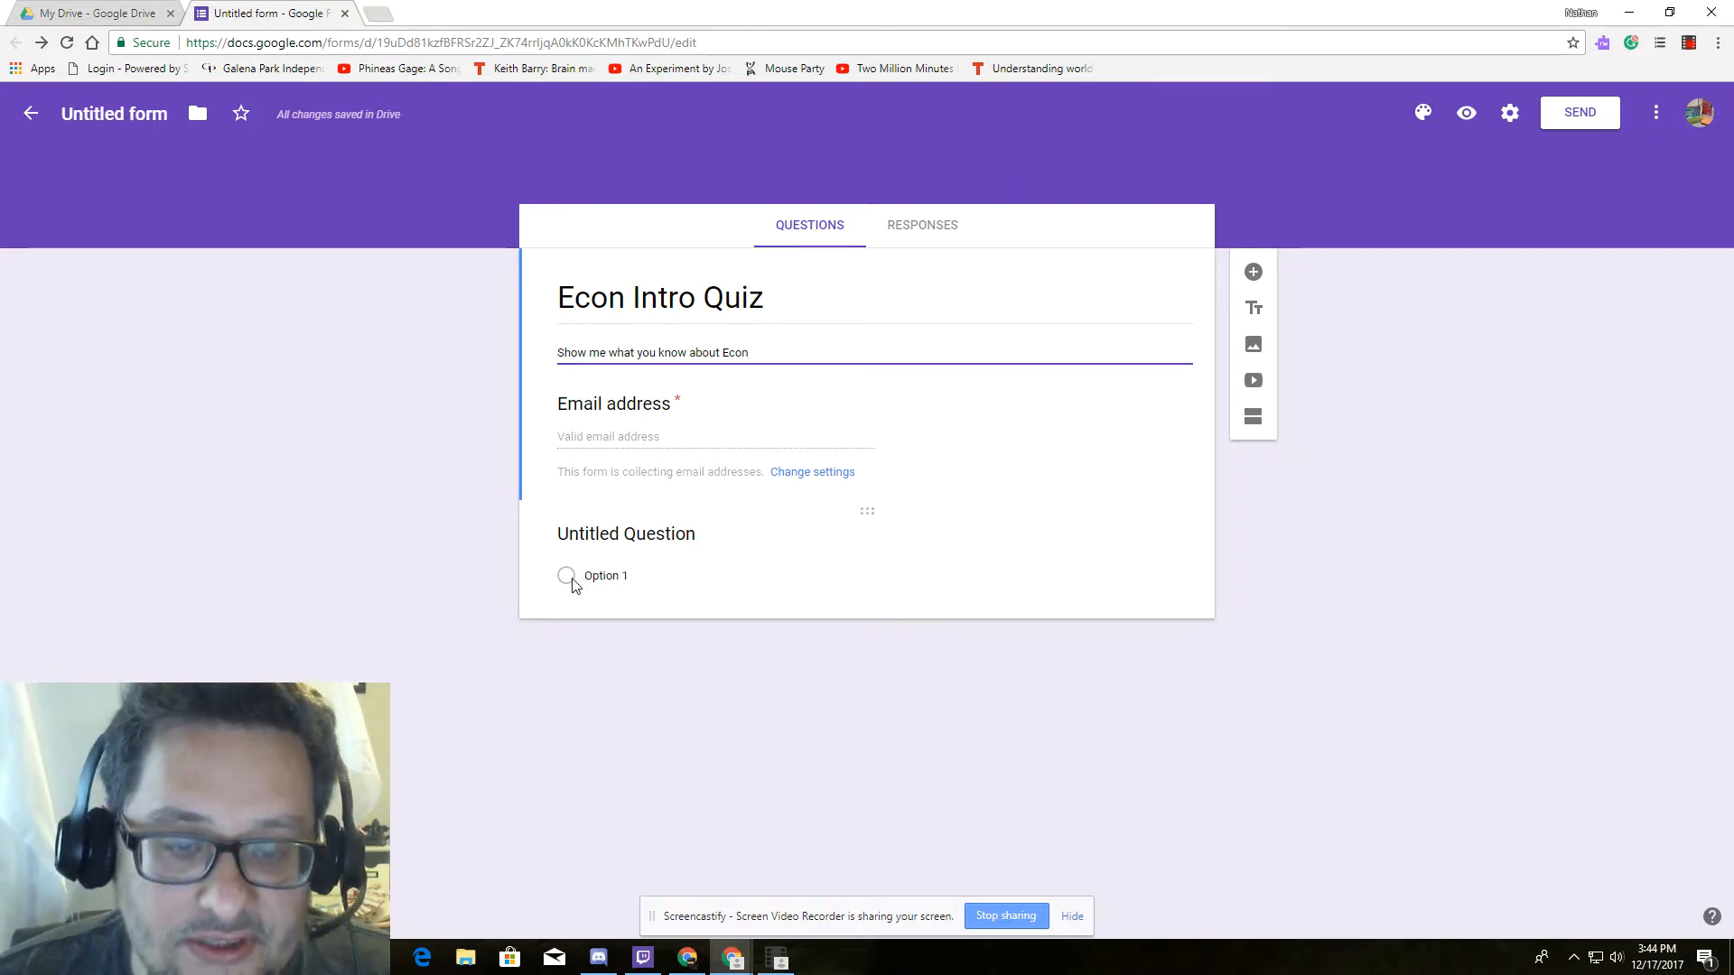
pyautogui.click(605, 533)
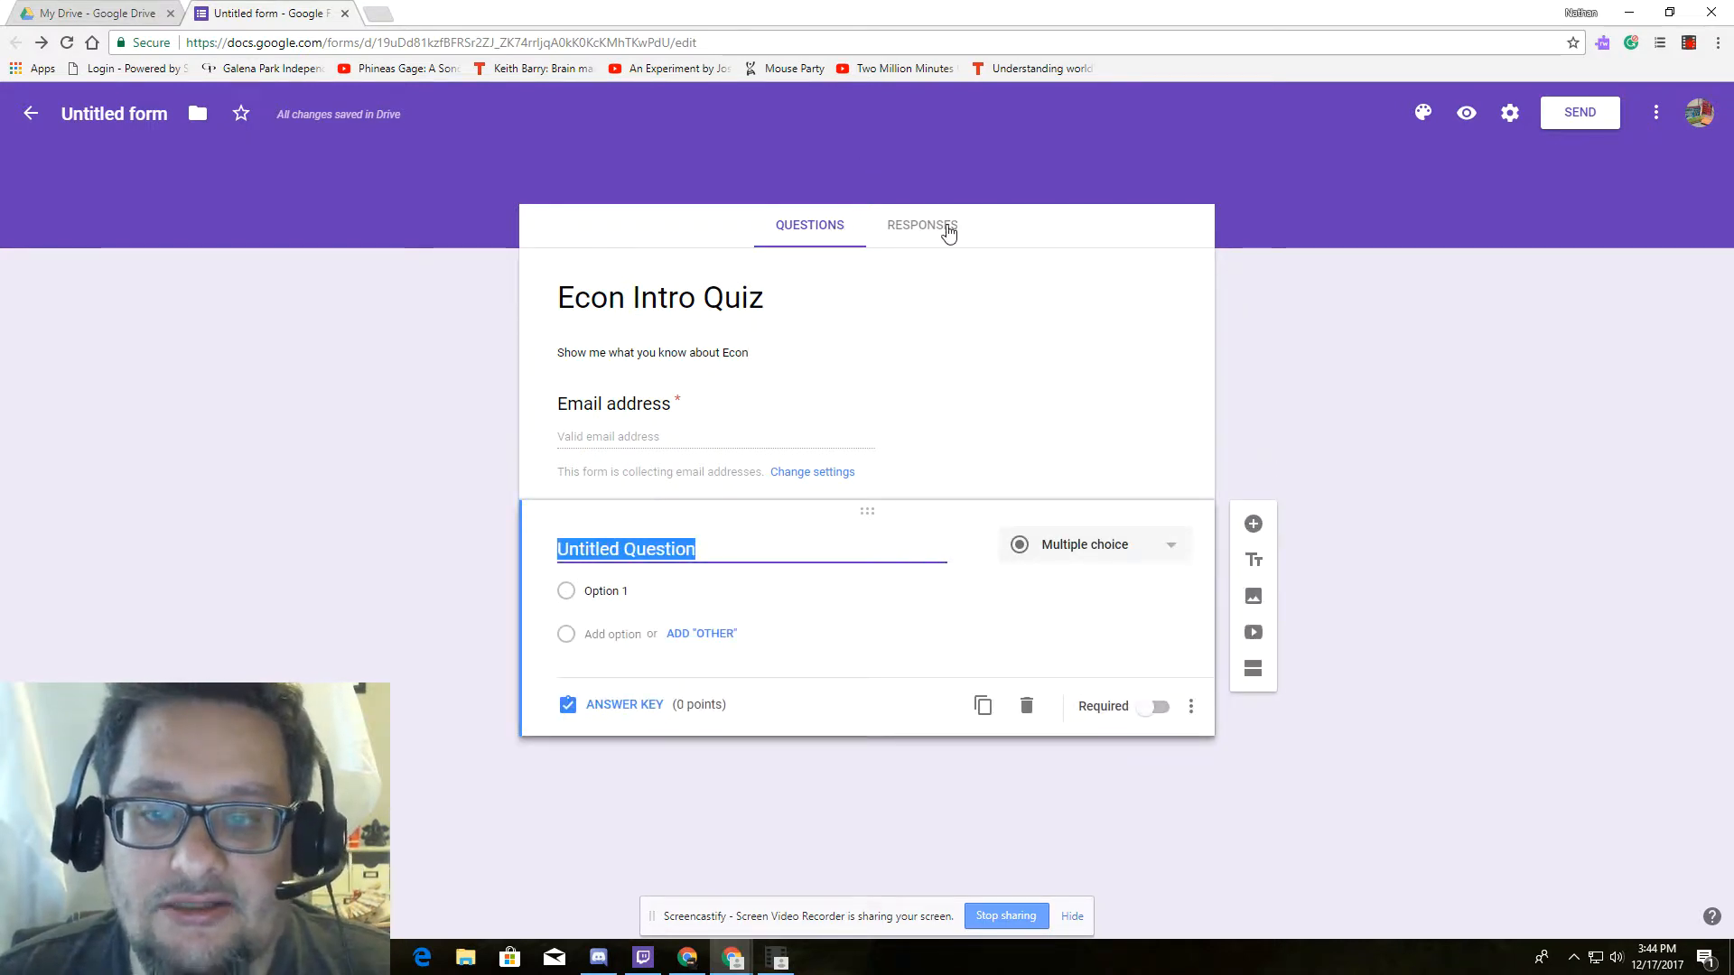
# Keep the first question as multiple choice and title it 'What is Economics'.
pyautogui.click(1173, 552)
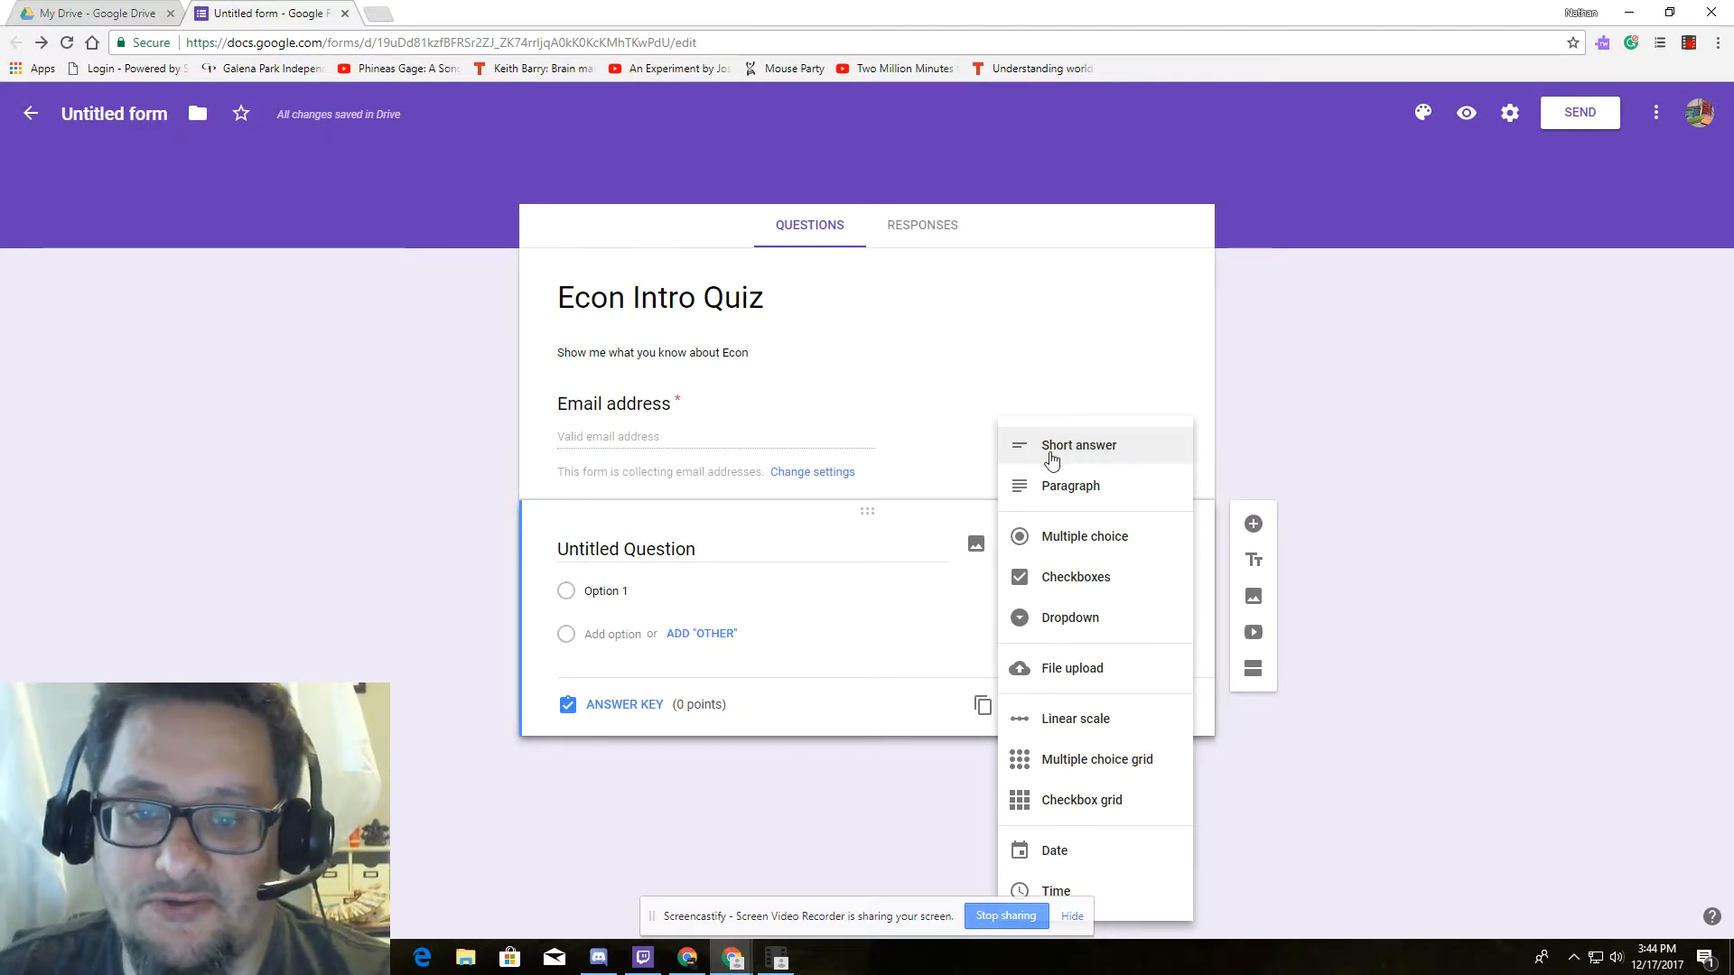
pyautogui.click(679, 540)
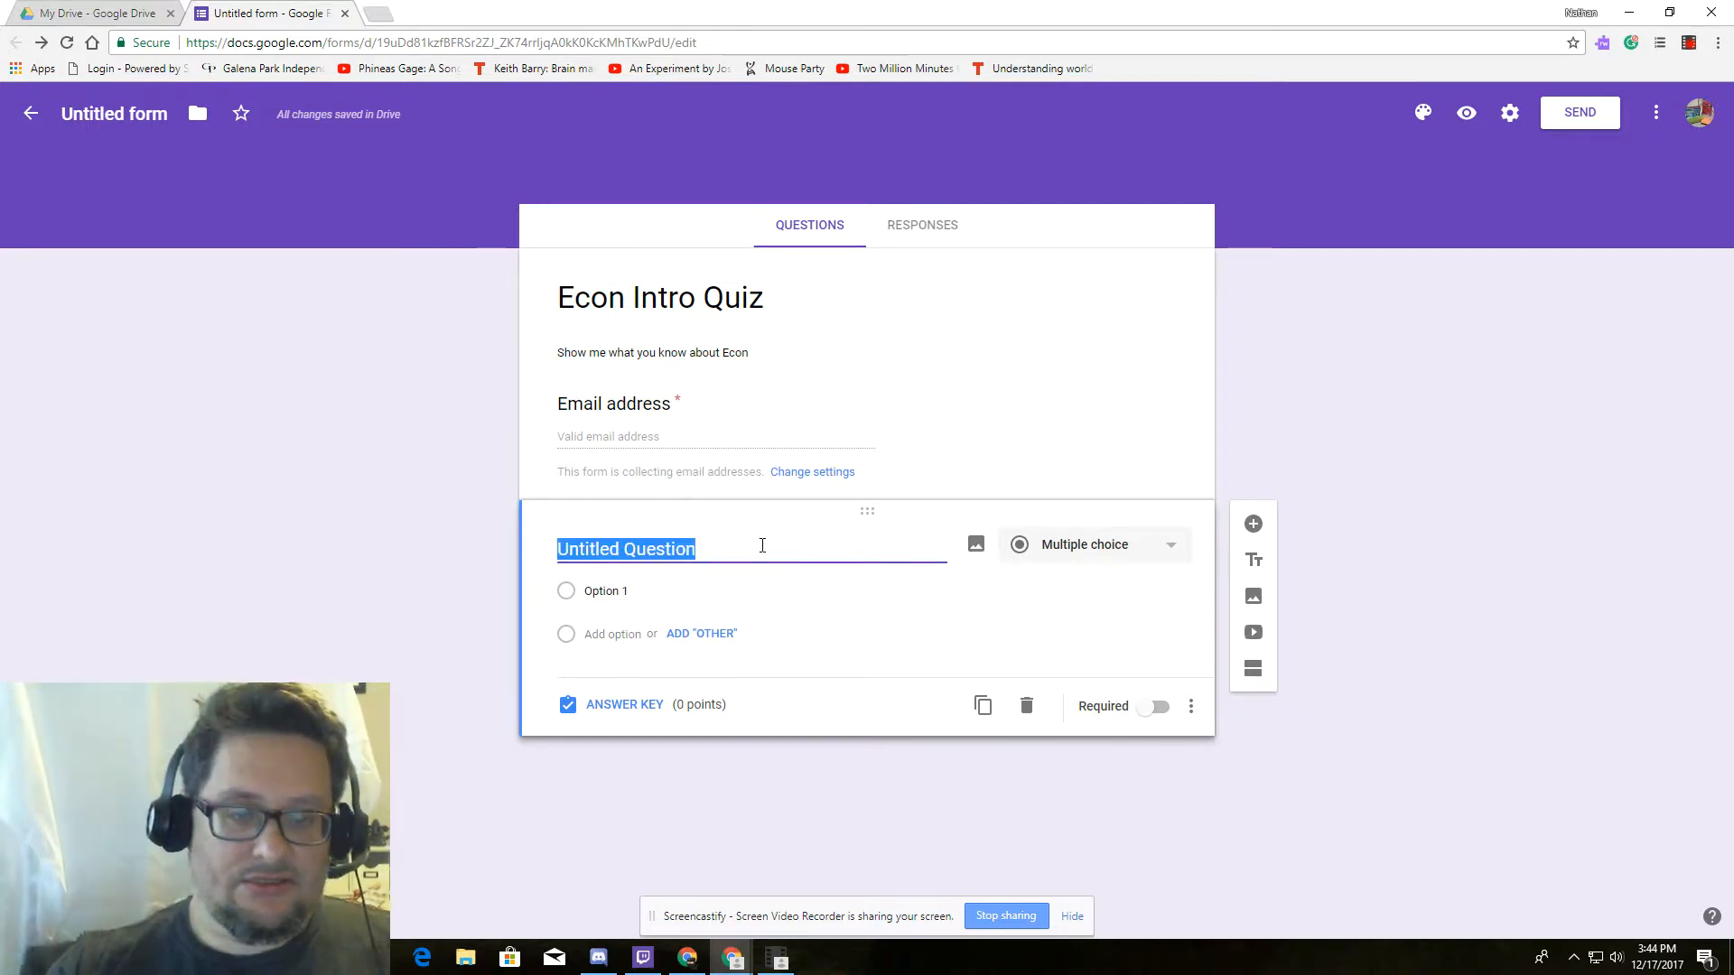
pyautogui.write('What is Economics')
pyautogui.click(664, 596)
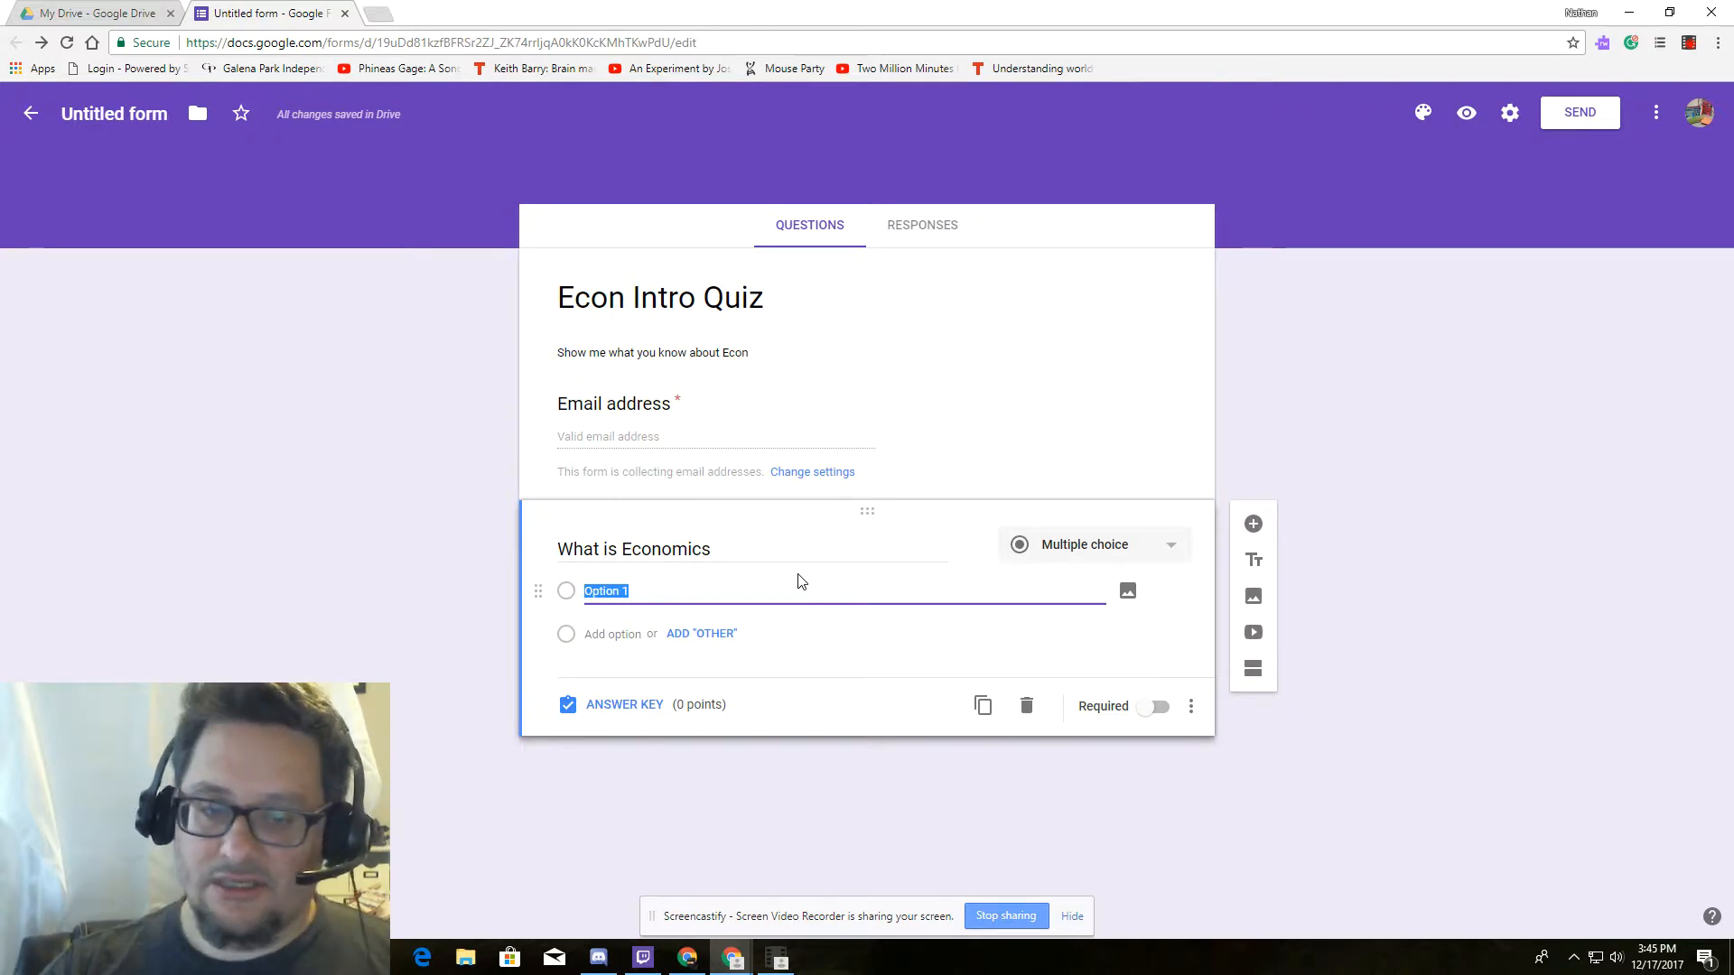
# Enter answer options 'Study of the brain', 'Study of Space' and 'Study of resources'.
pyautogui.write('S')
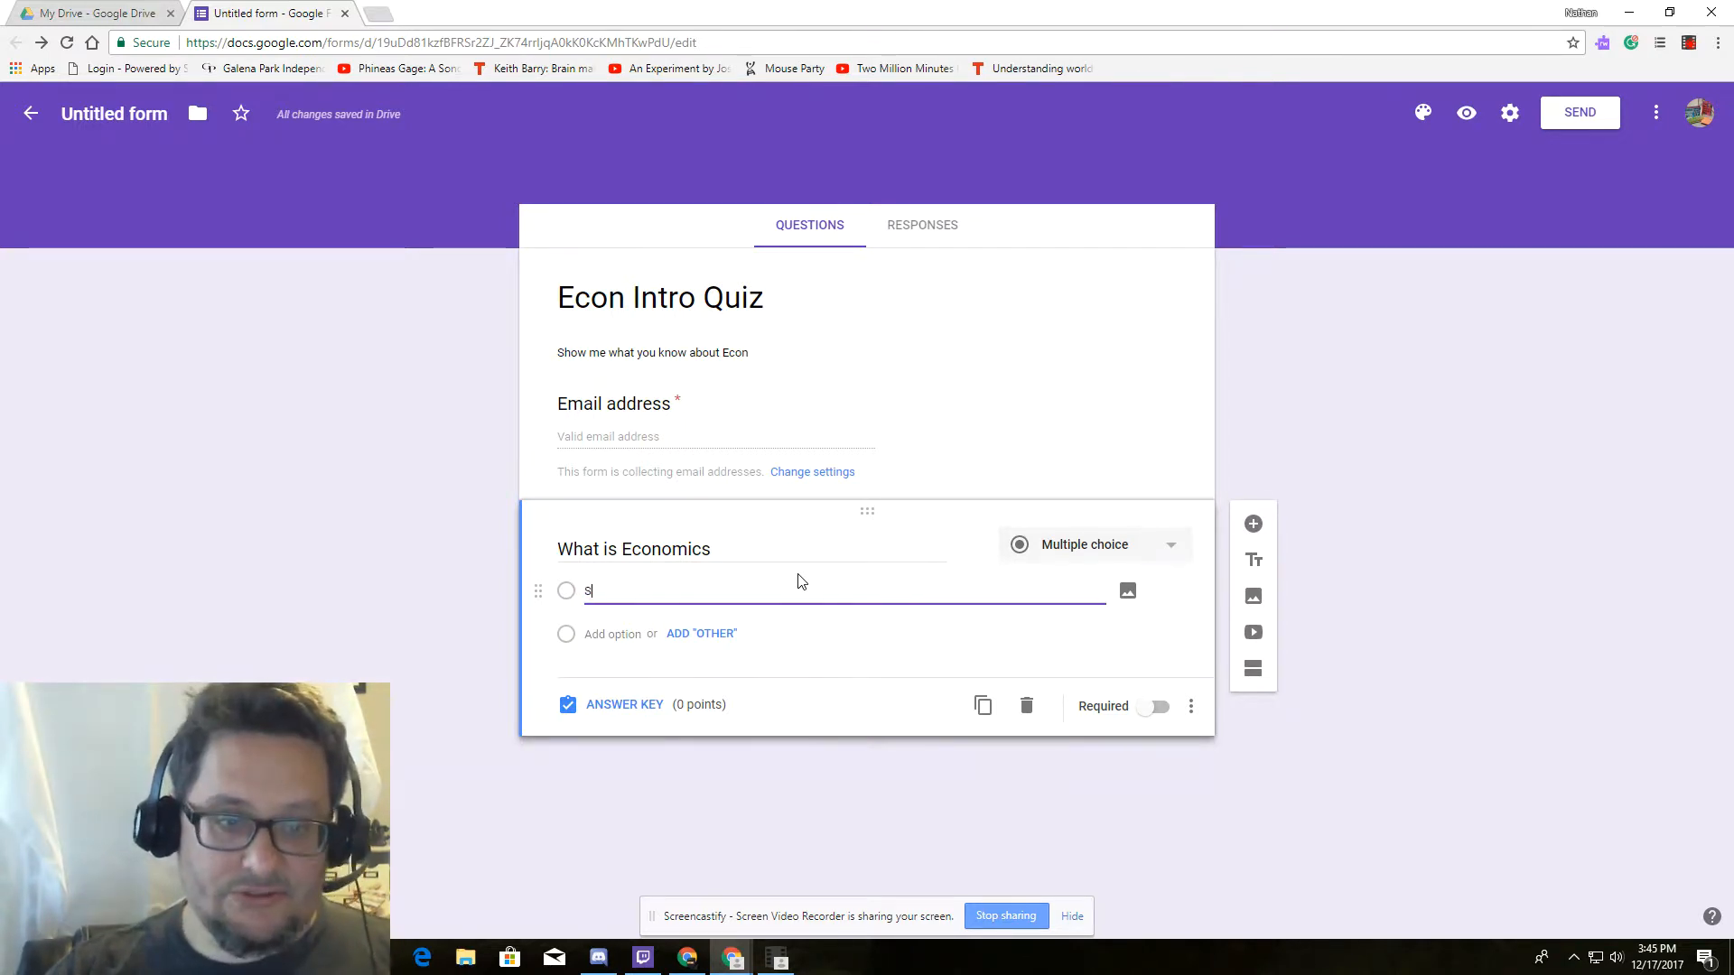
pyautogui.write('tudy')
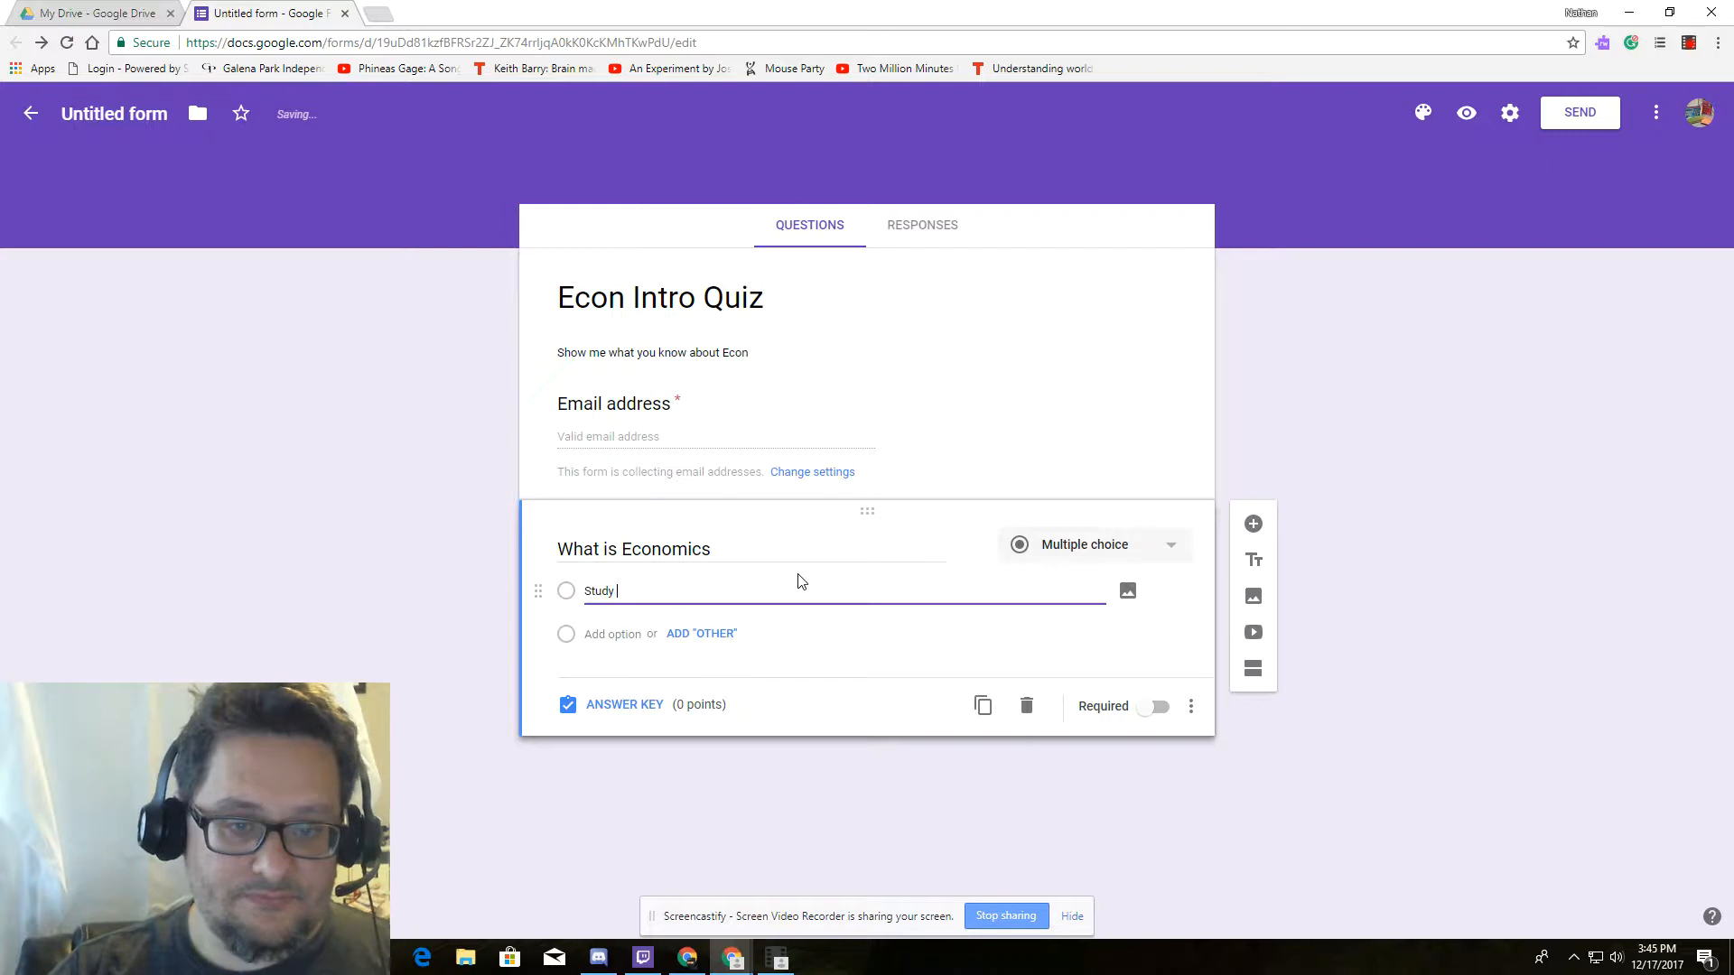
pyautogui.press('BackSpace')
pyautogui.press('BackSpace')
pyautogui.press('BackSpace')
pyautogui.press('BackSpace')
pyautogui.press('BackSpace')
pyautogui.write('of the brain')
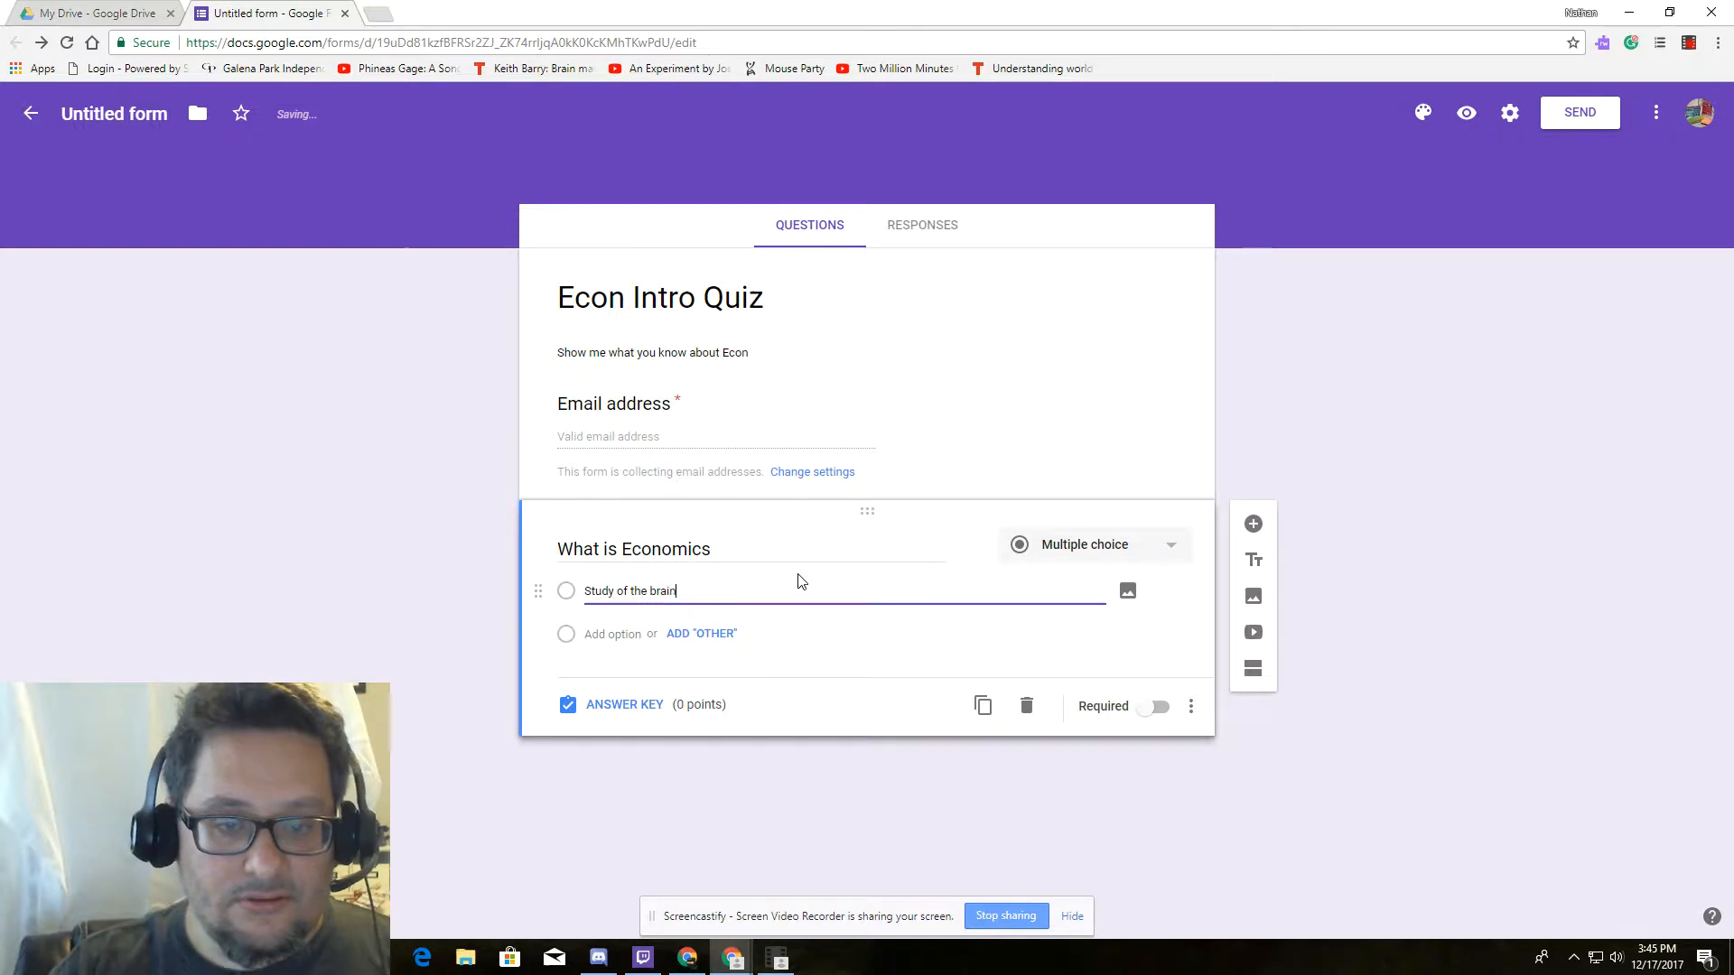
pyautogui.click(613, 635)
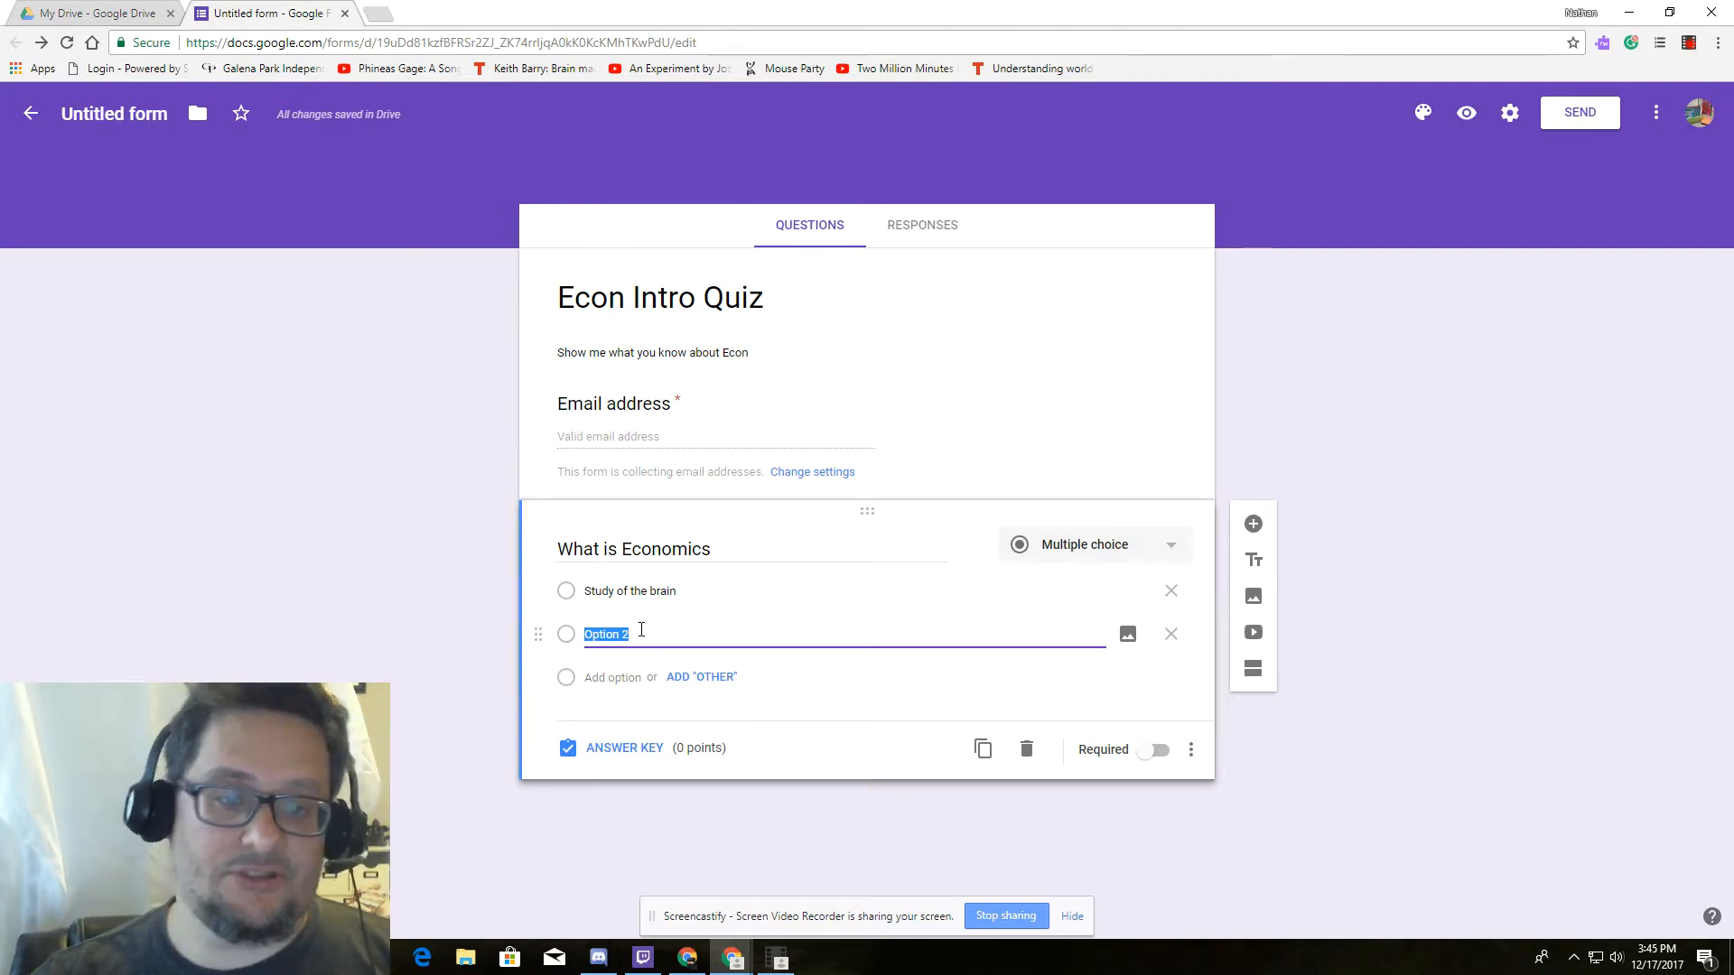
pyautogui.write('Sty')
pyautogui.press('BackSpace')
pyautogui.write('du')
pyautogui.write('dy of')
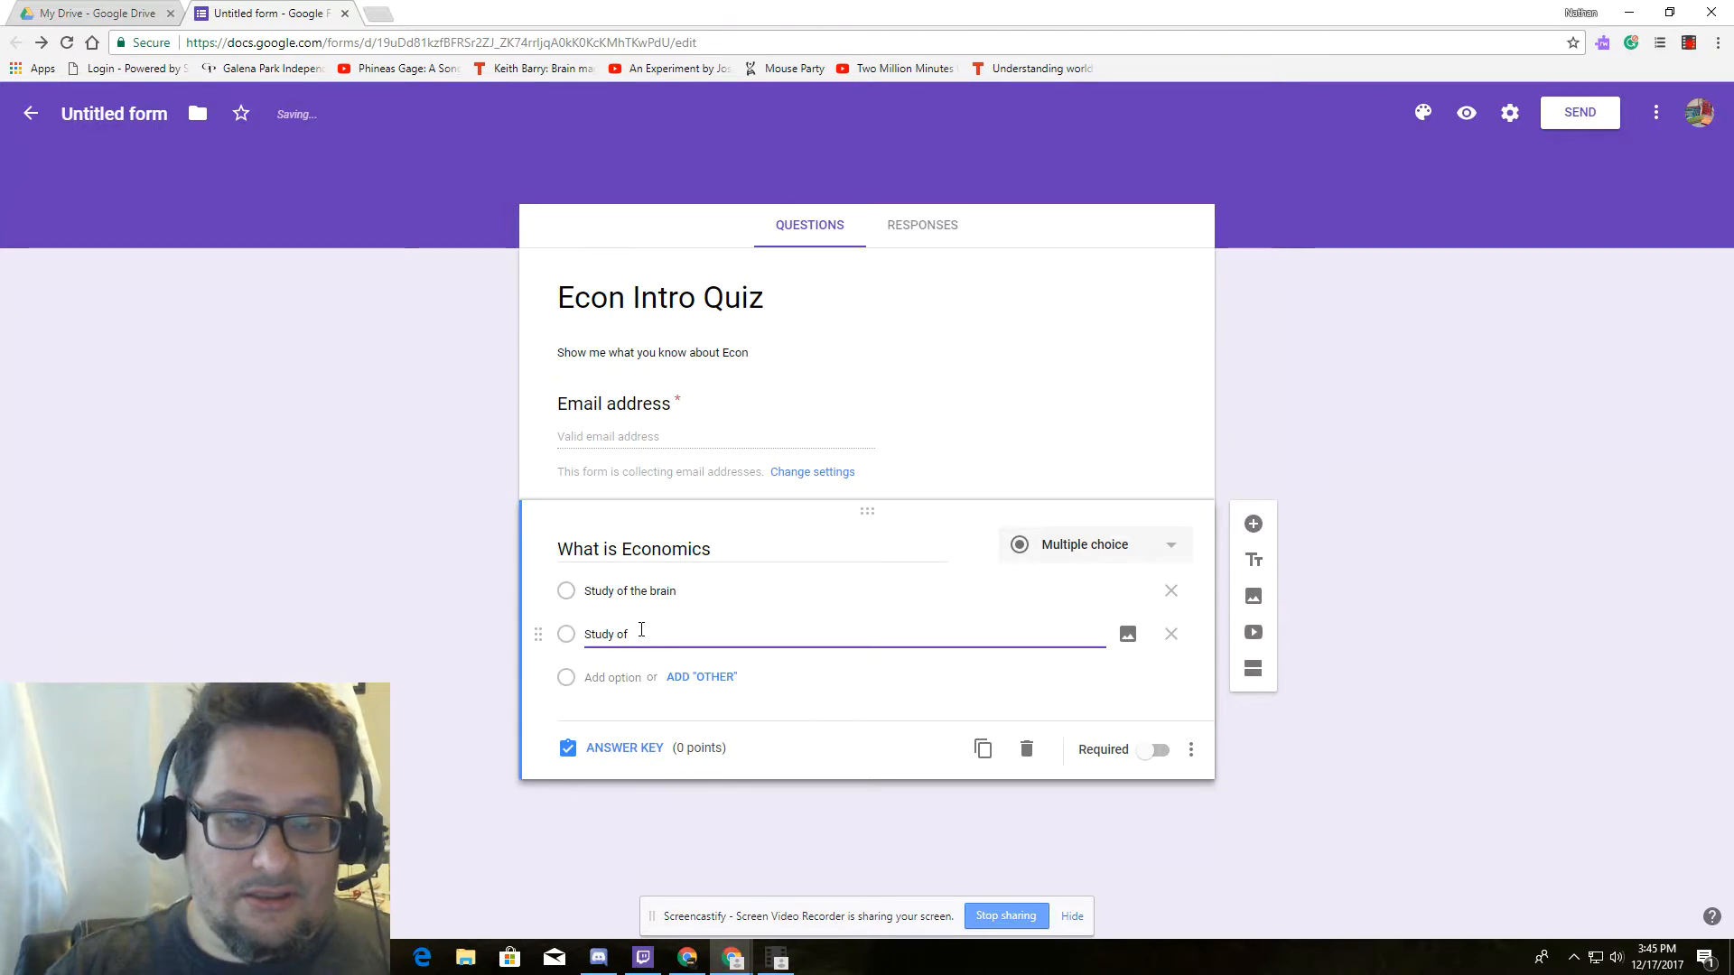
pyautogui.write(' Space')
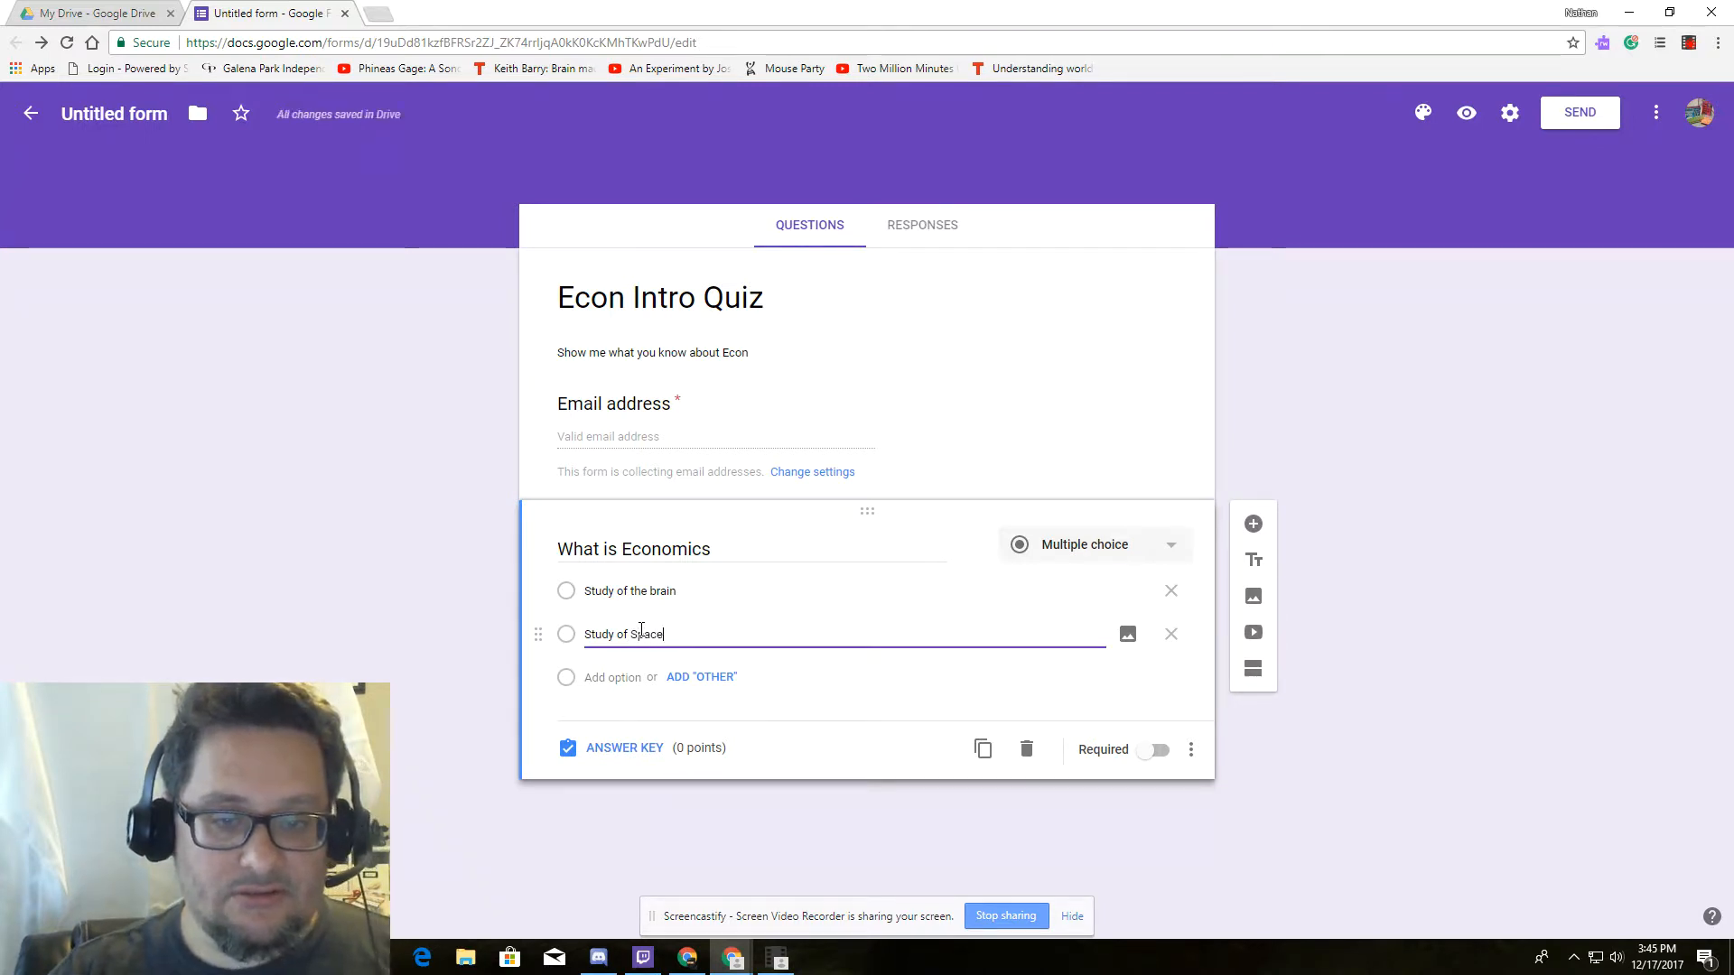
pyautogui.click(623, 679)
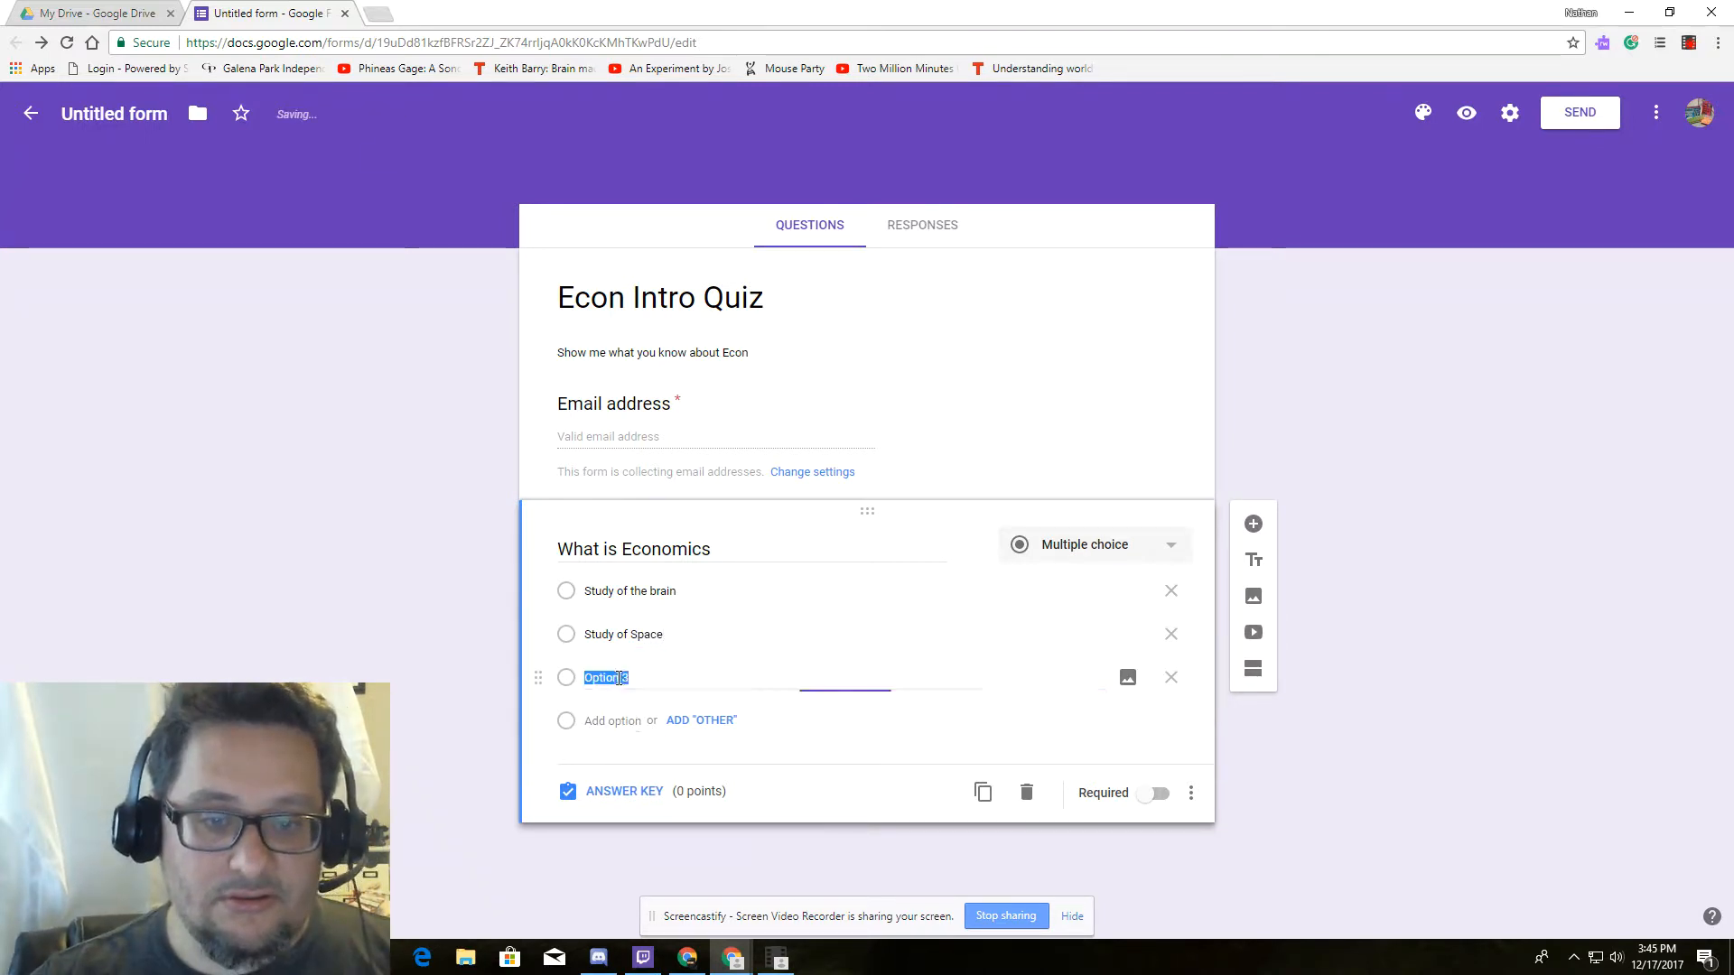
pyautogui.write('S')
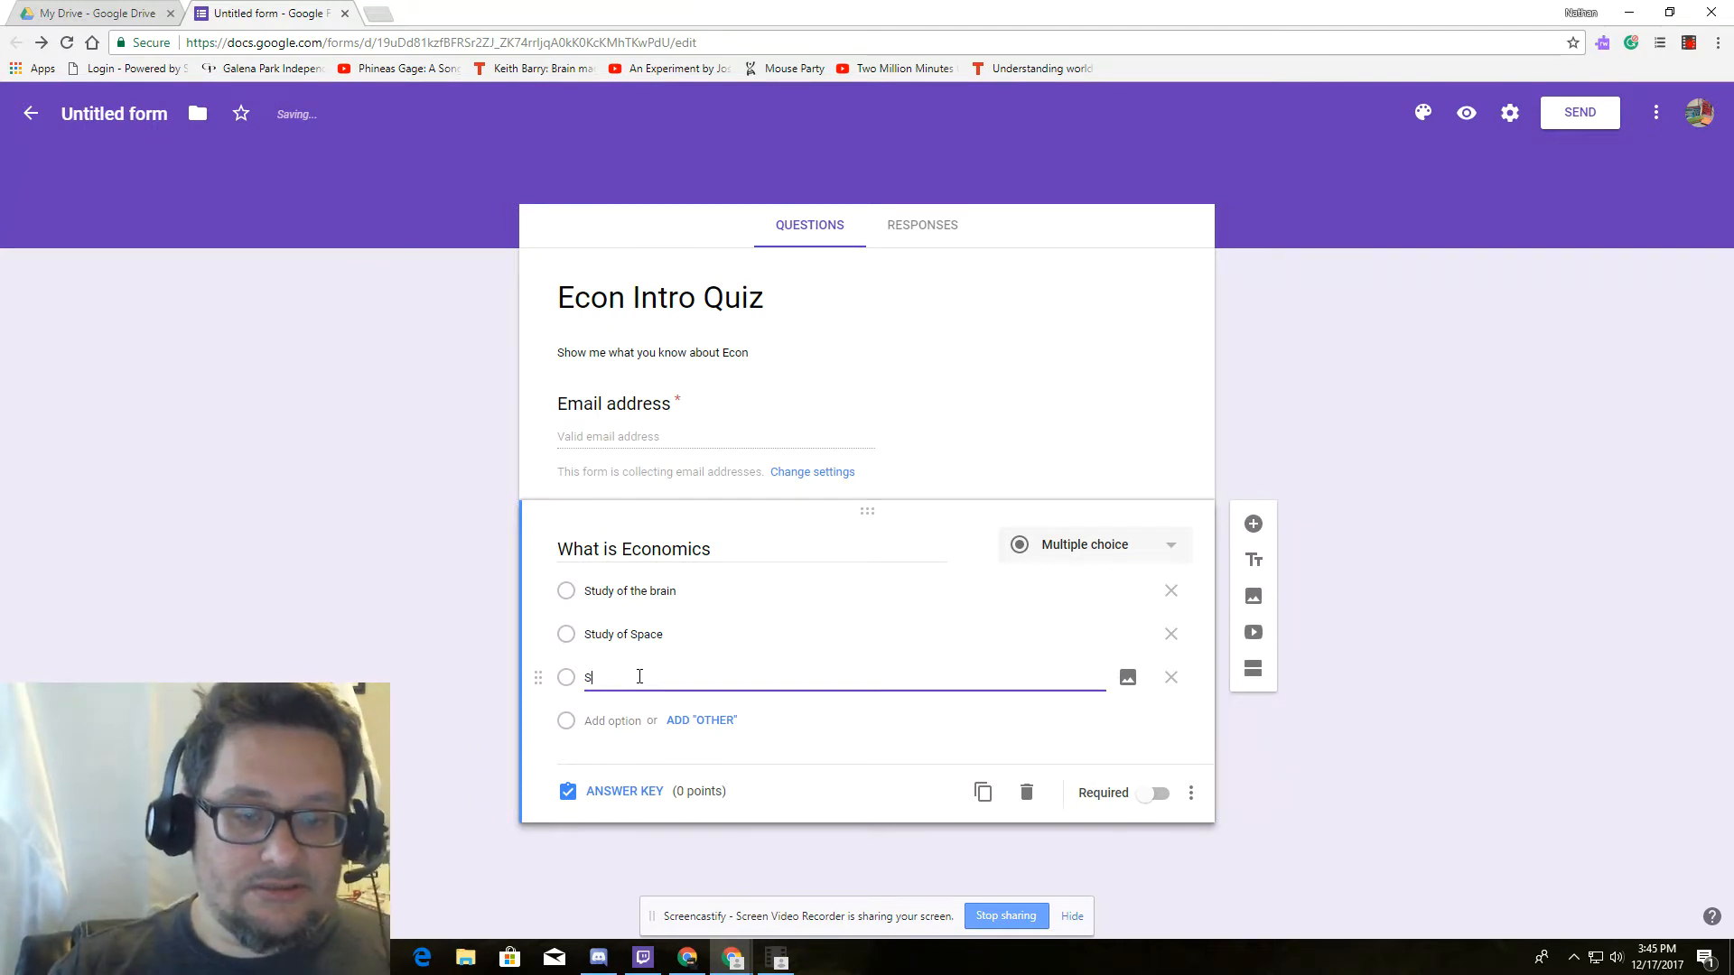
pyautogui.write('tudy of')
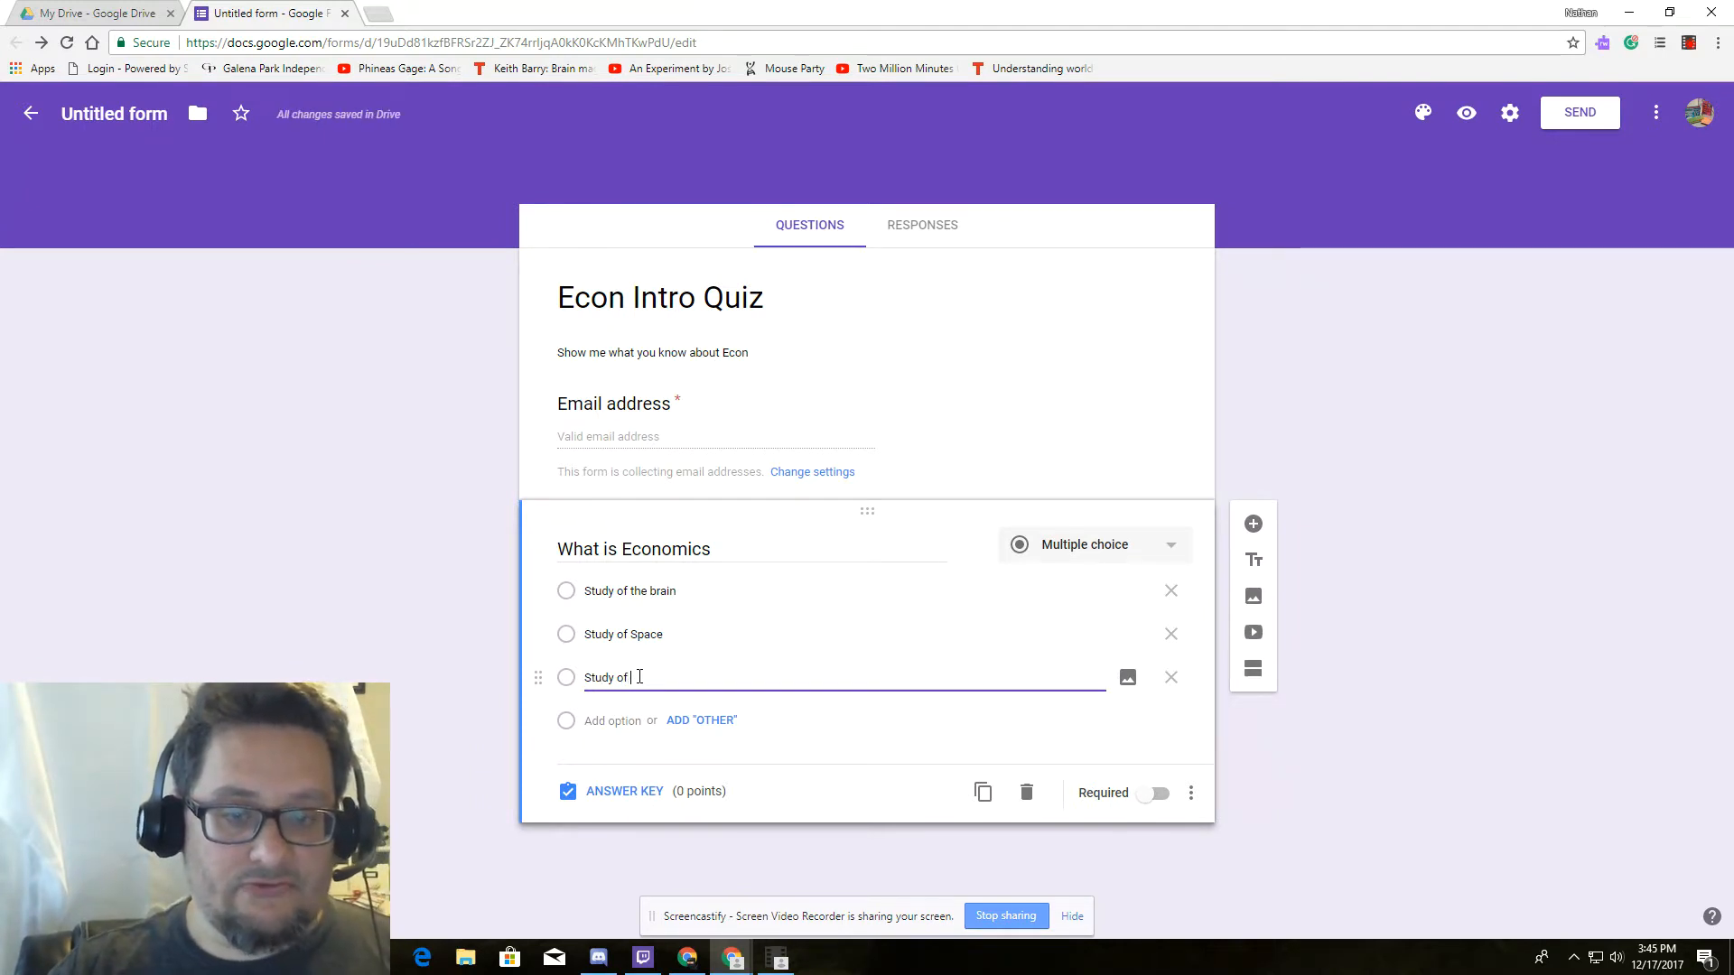
pyautogui.write(' resources')
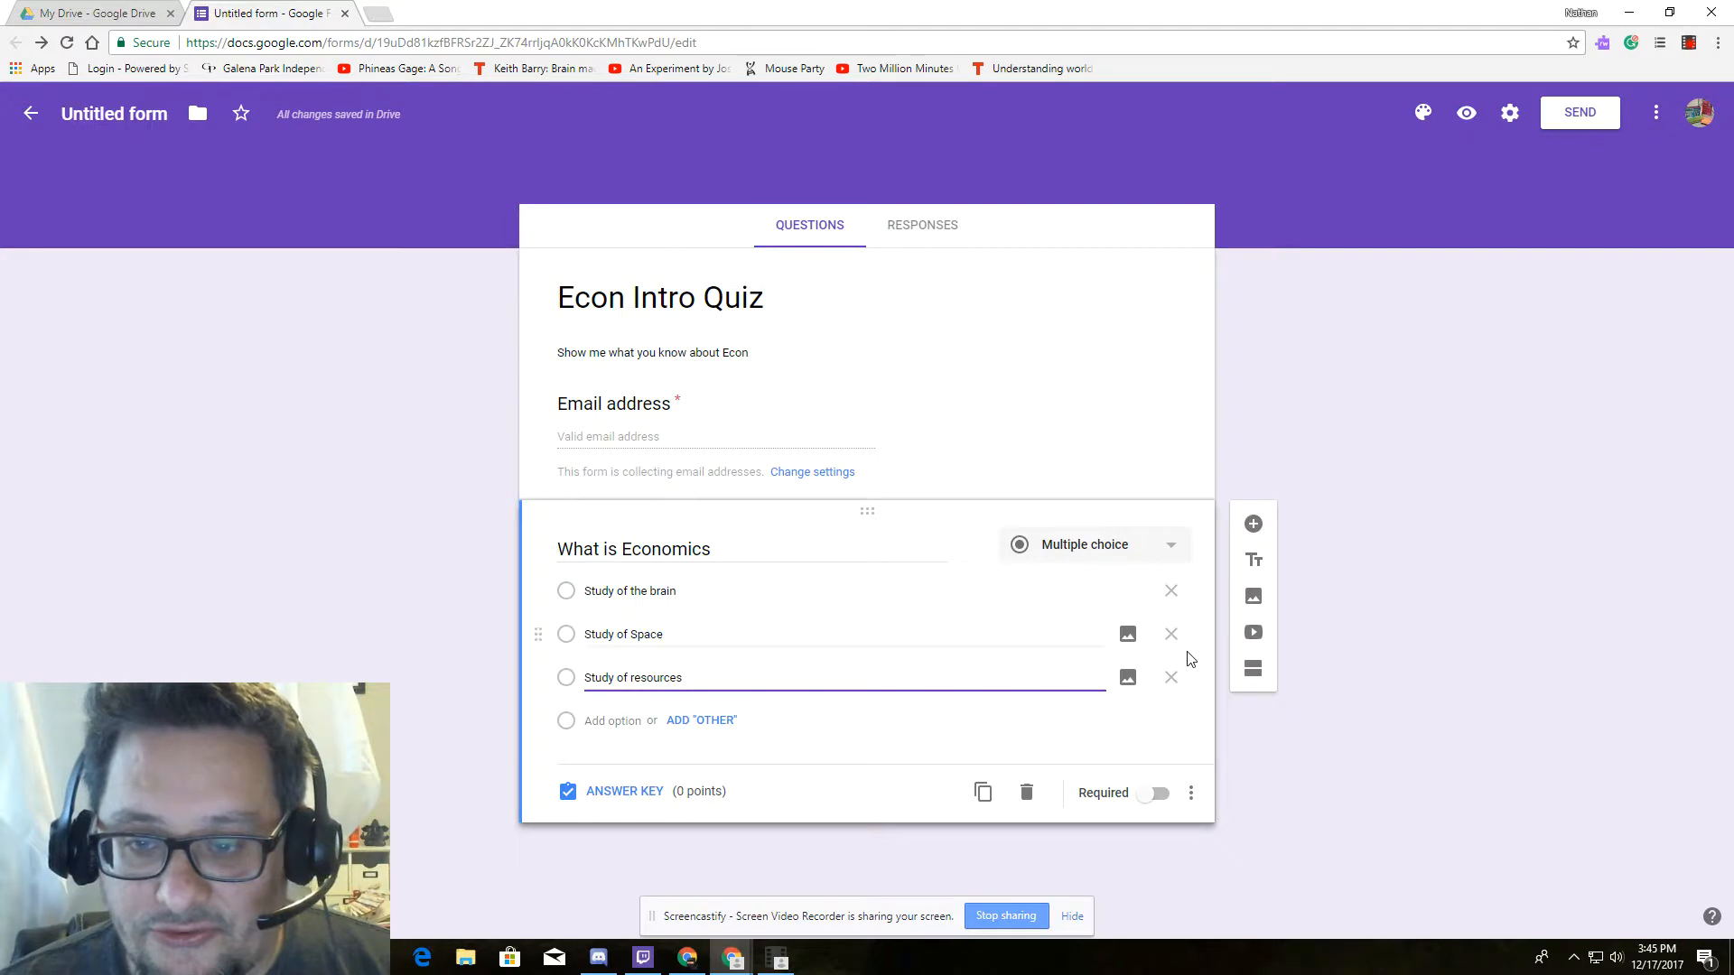
# Make 'What is Economics' required and add a new blank question below it.
pyautogui.click(1155, 793)
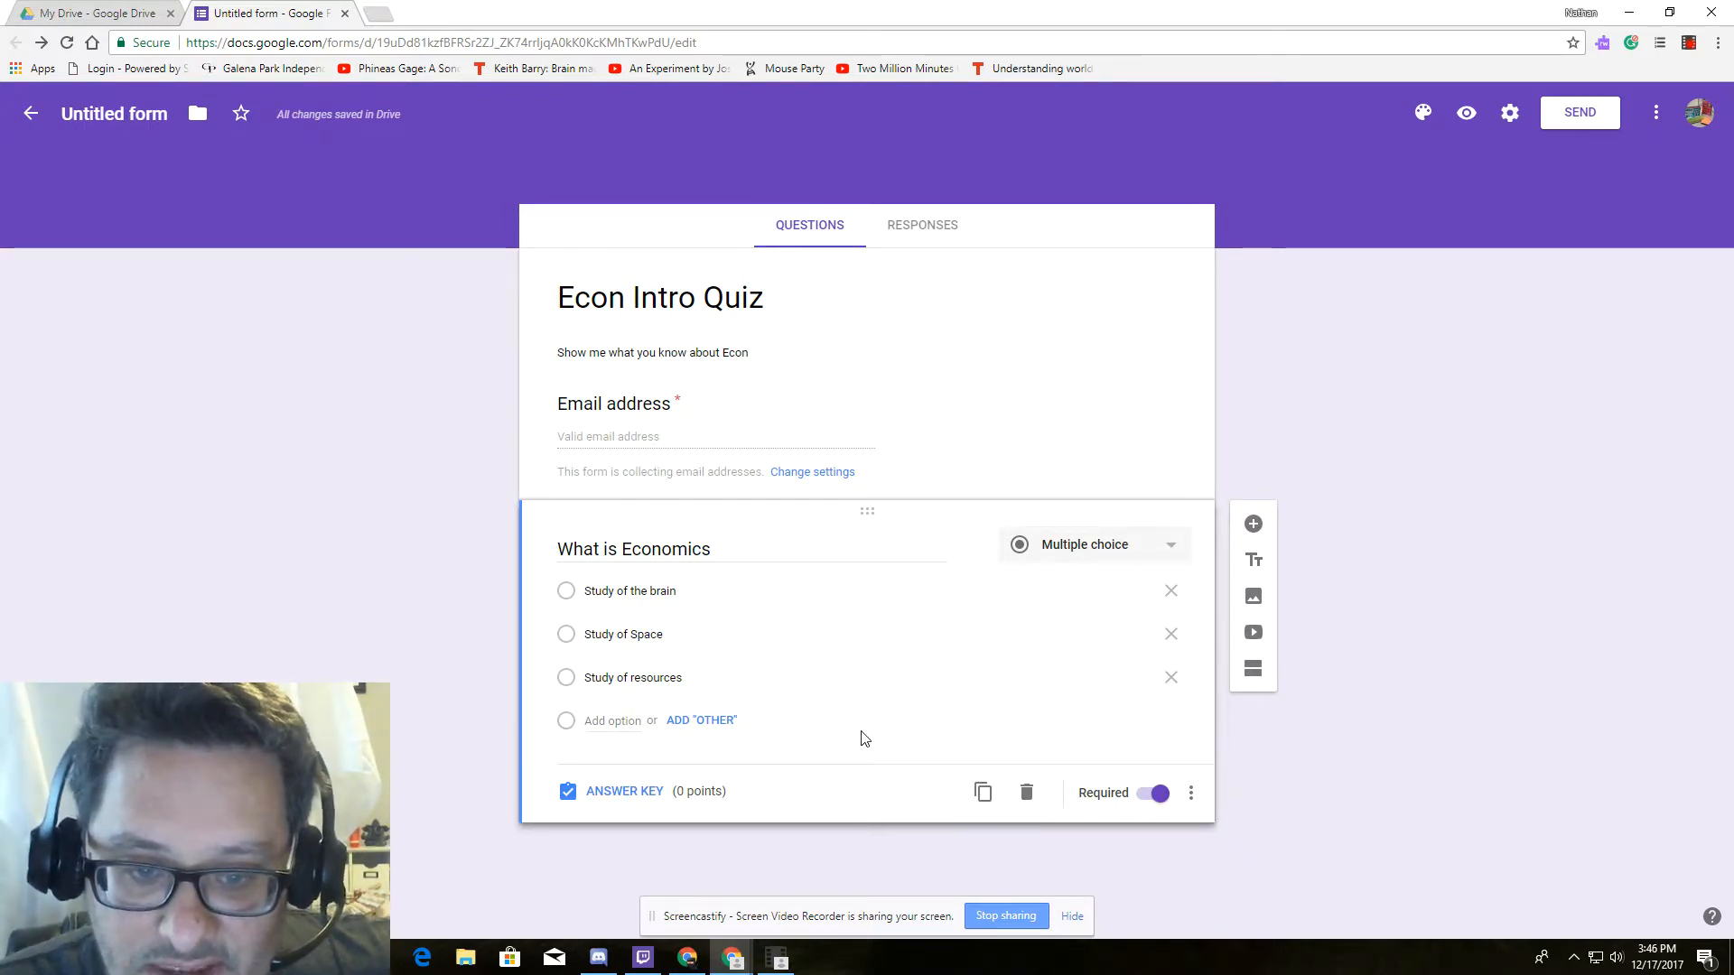
pyautogui.click(709, 728)
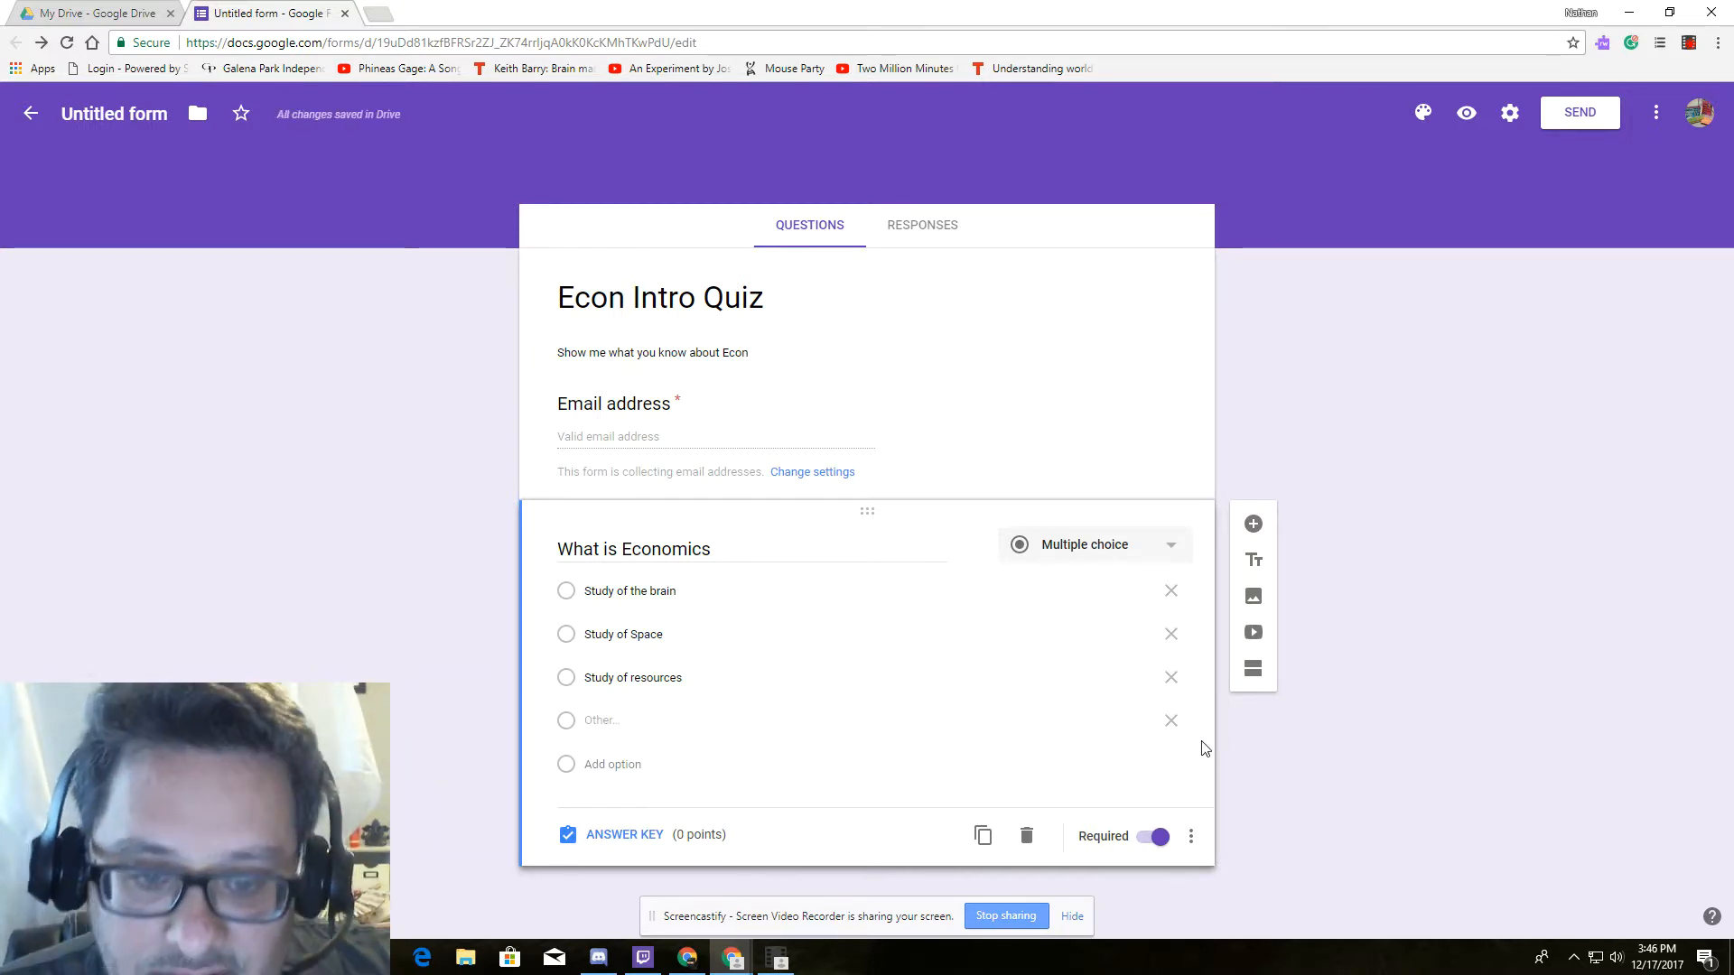
pyautogui.click(1170, 721)
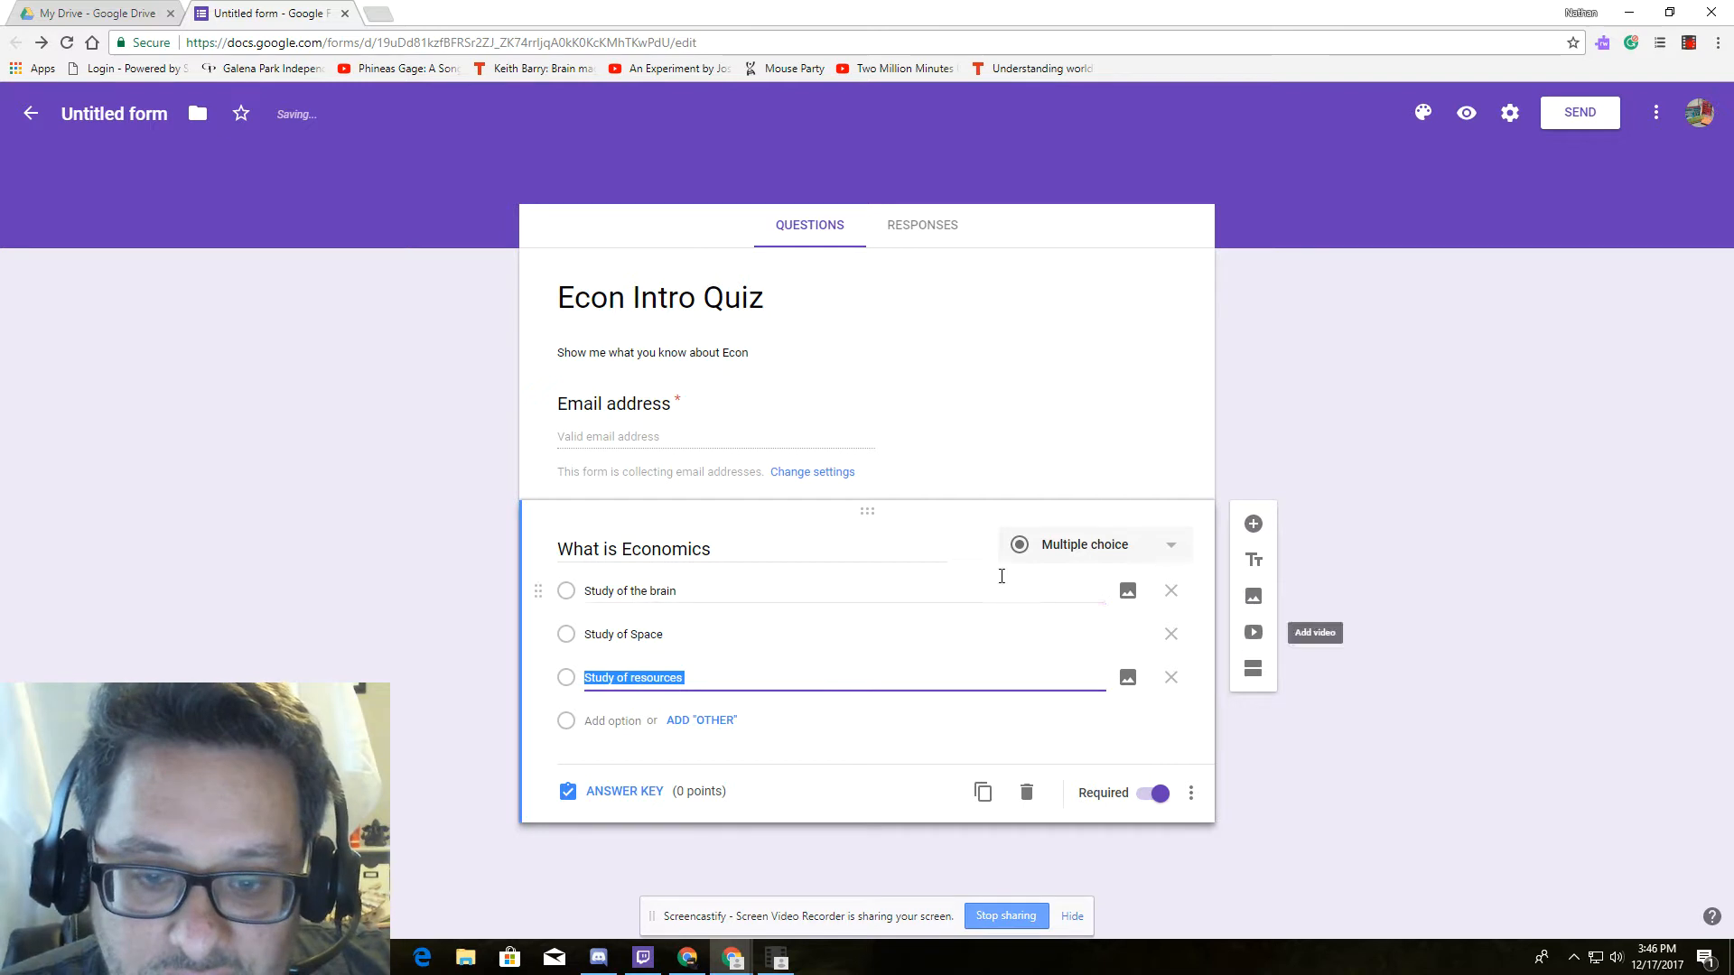
pyautogui.click(1172, 549)
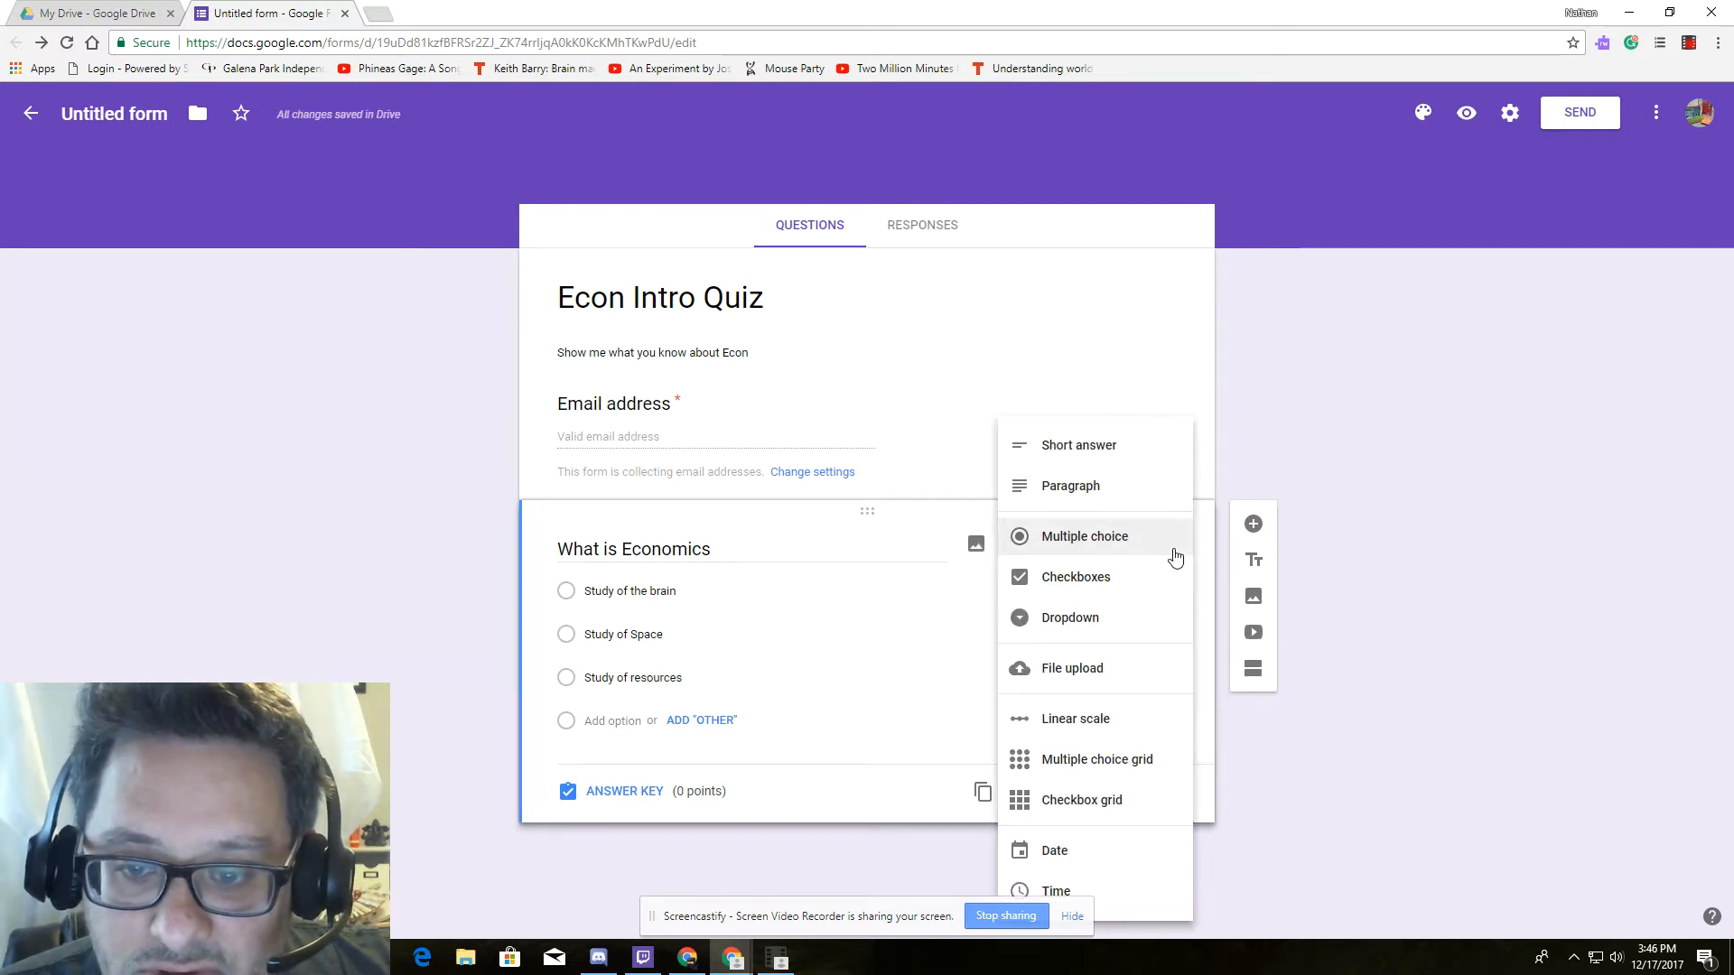
pyautogui.click(1174, 542)
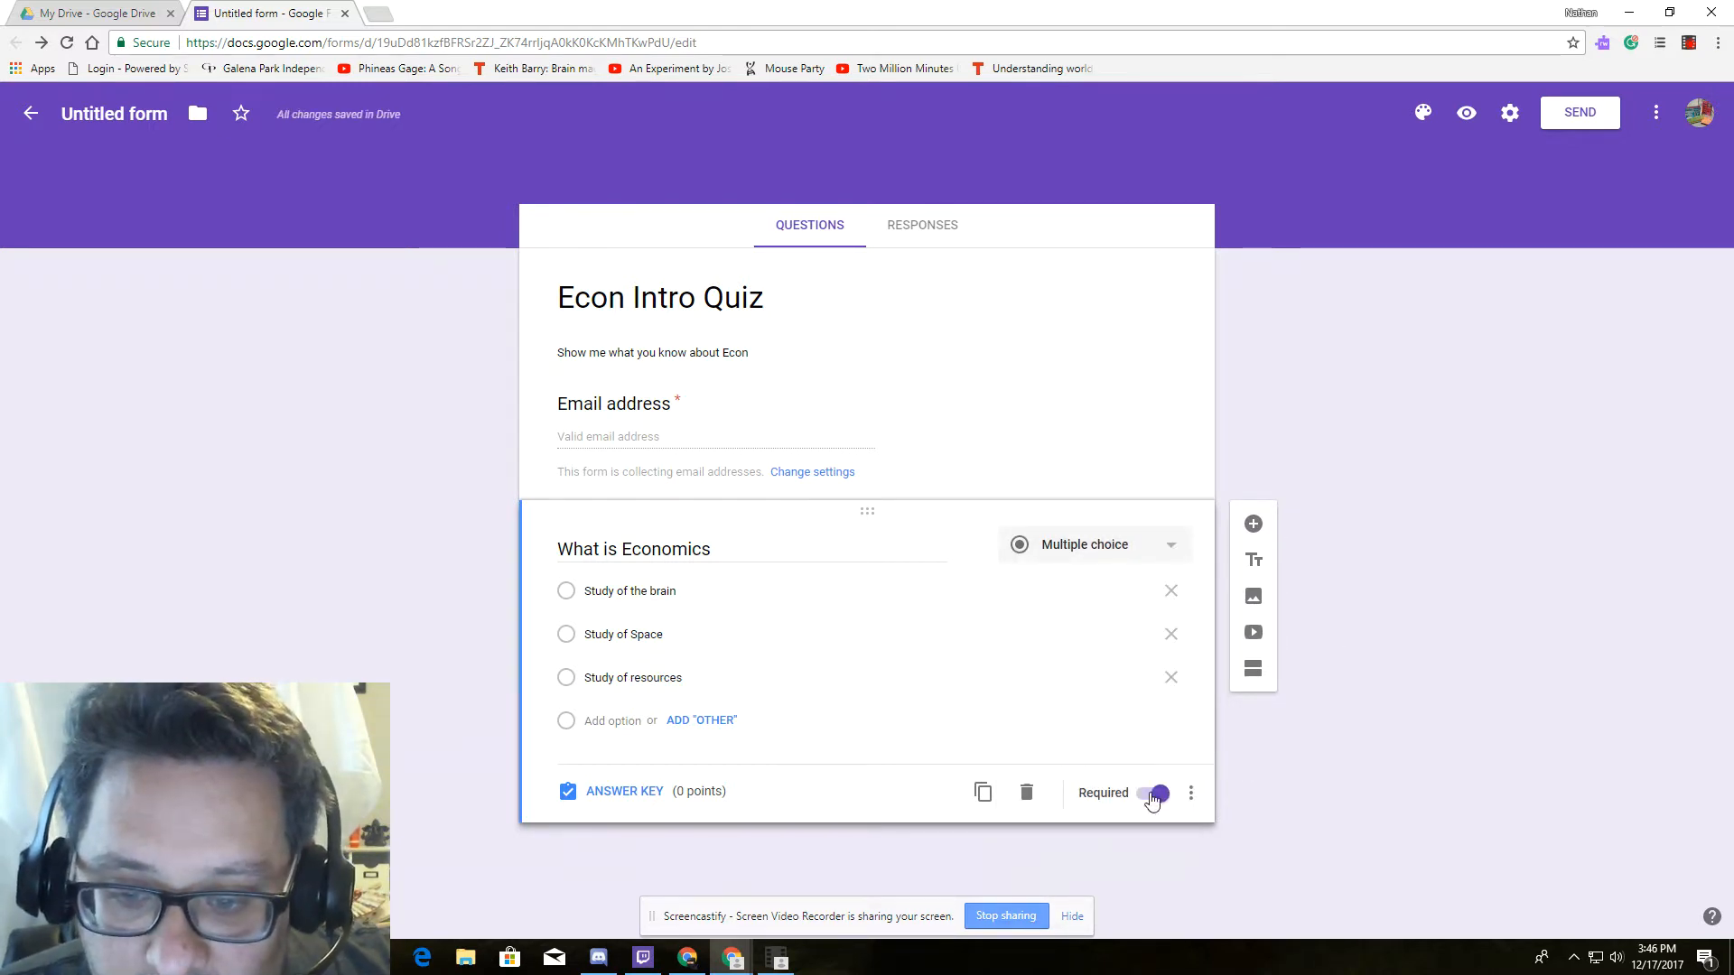
pyautogui.click(1253, 525)
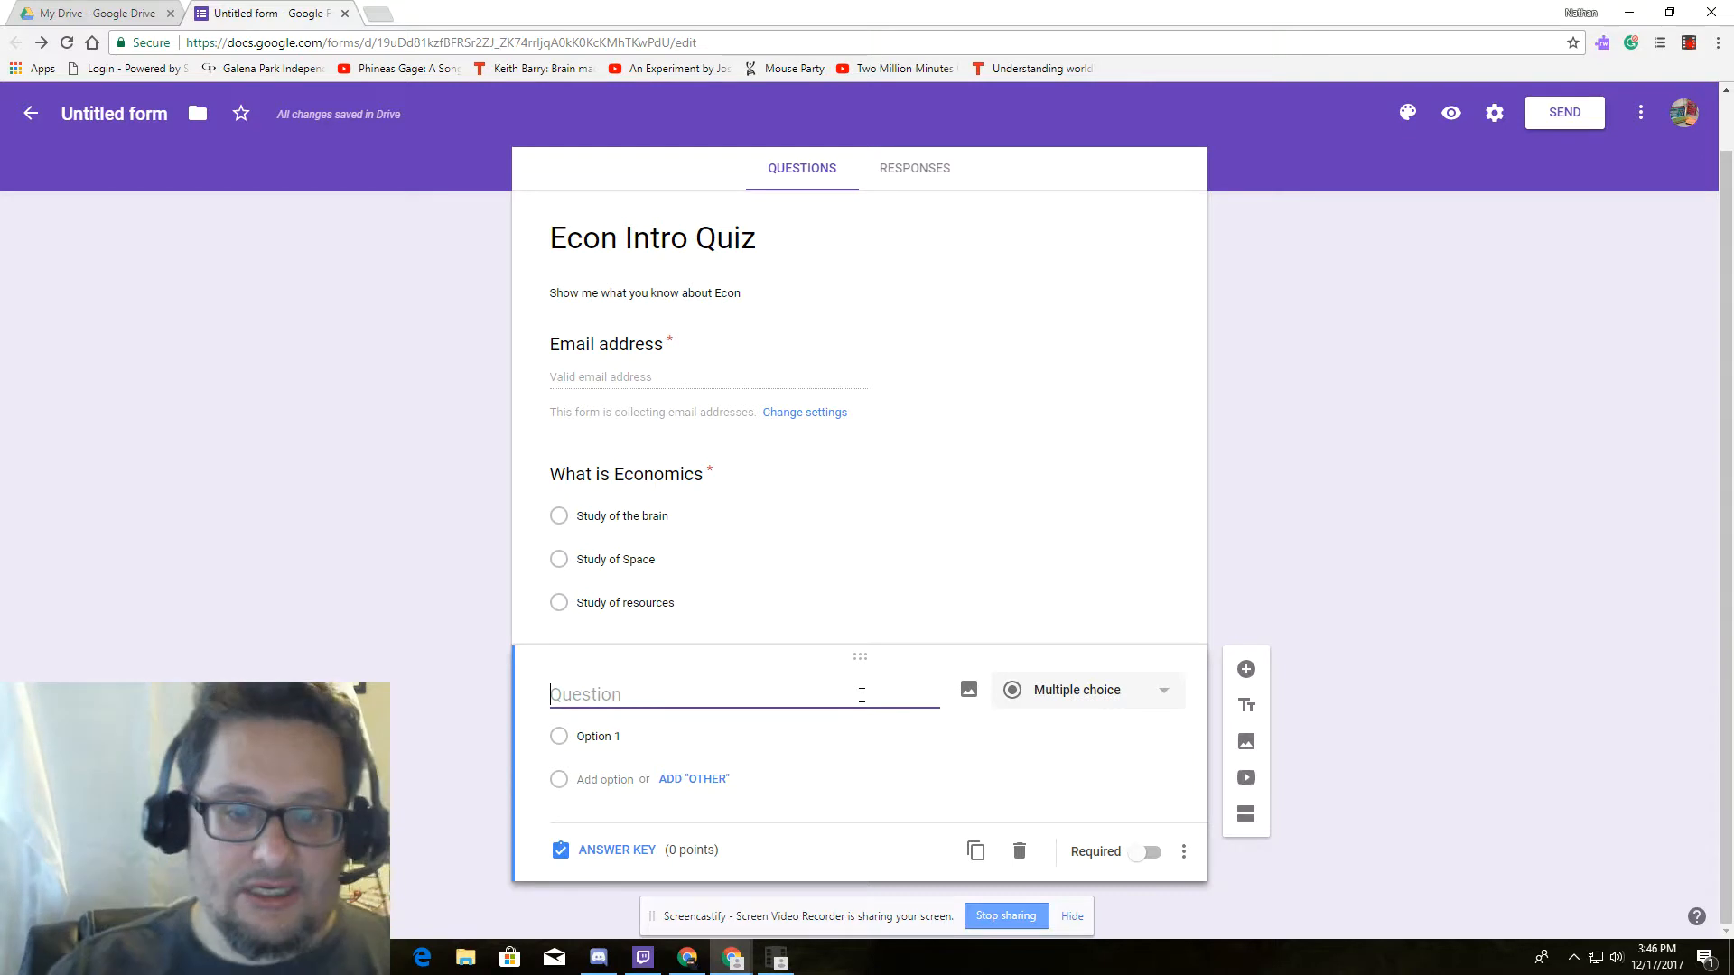
# Make the new question required and title it 'Which one of the people is a famous economist'.
pyautogui.click(1149, 854)
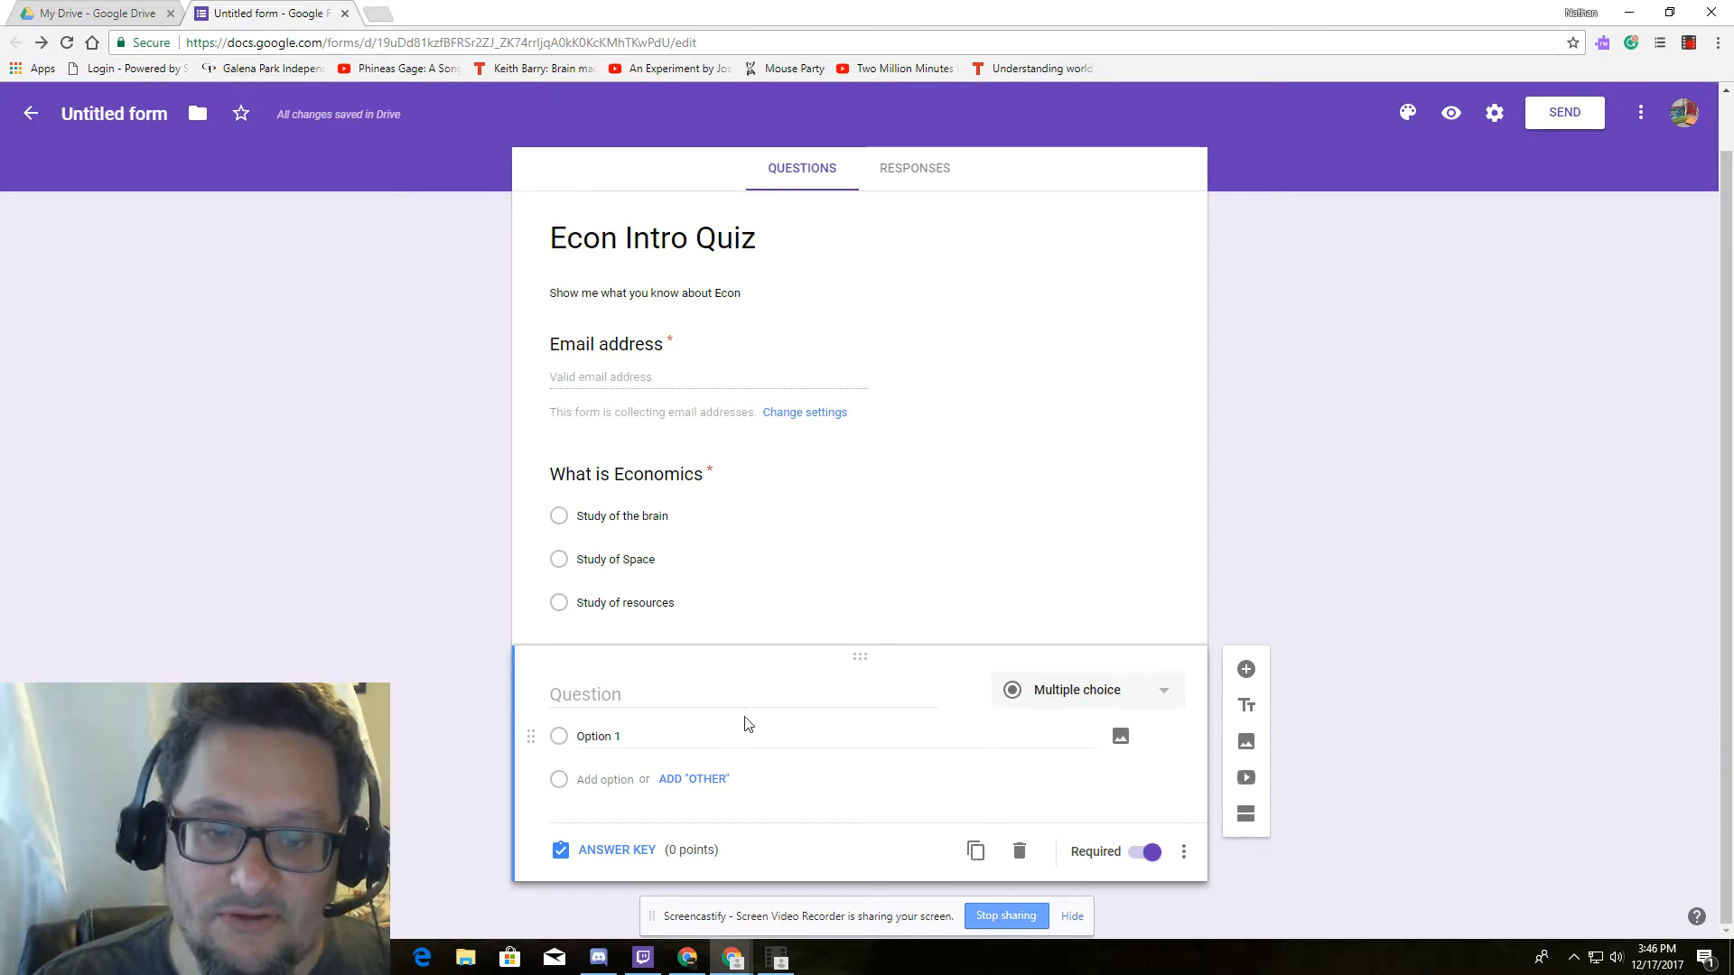
pyautogui.click(700, 699)
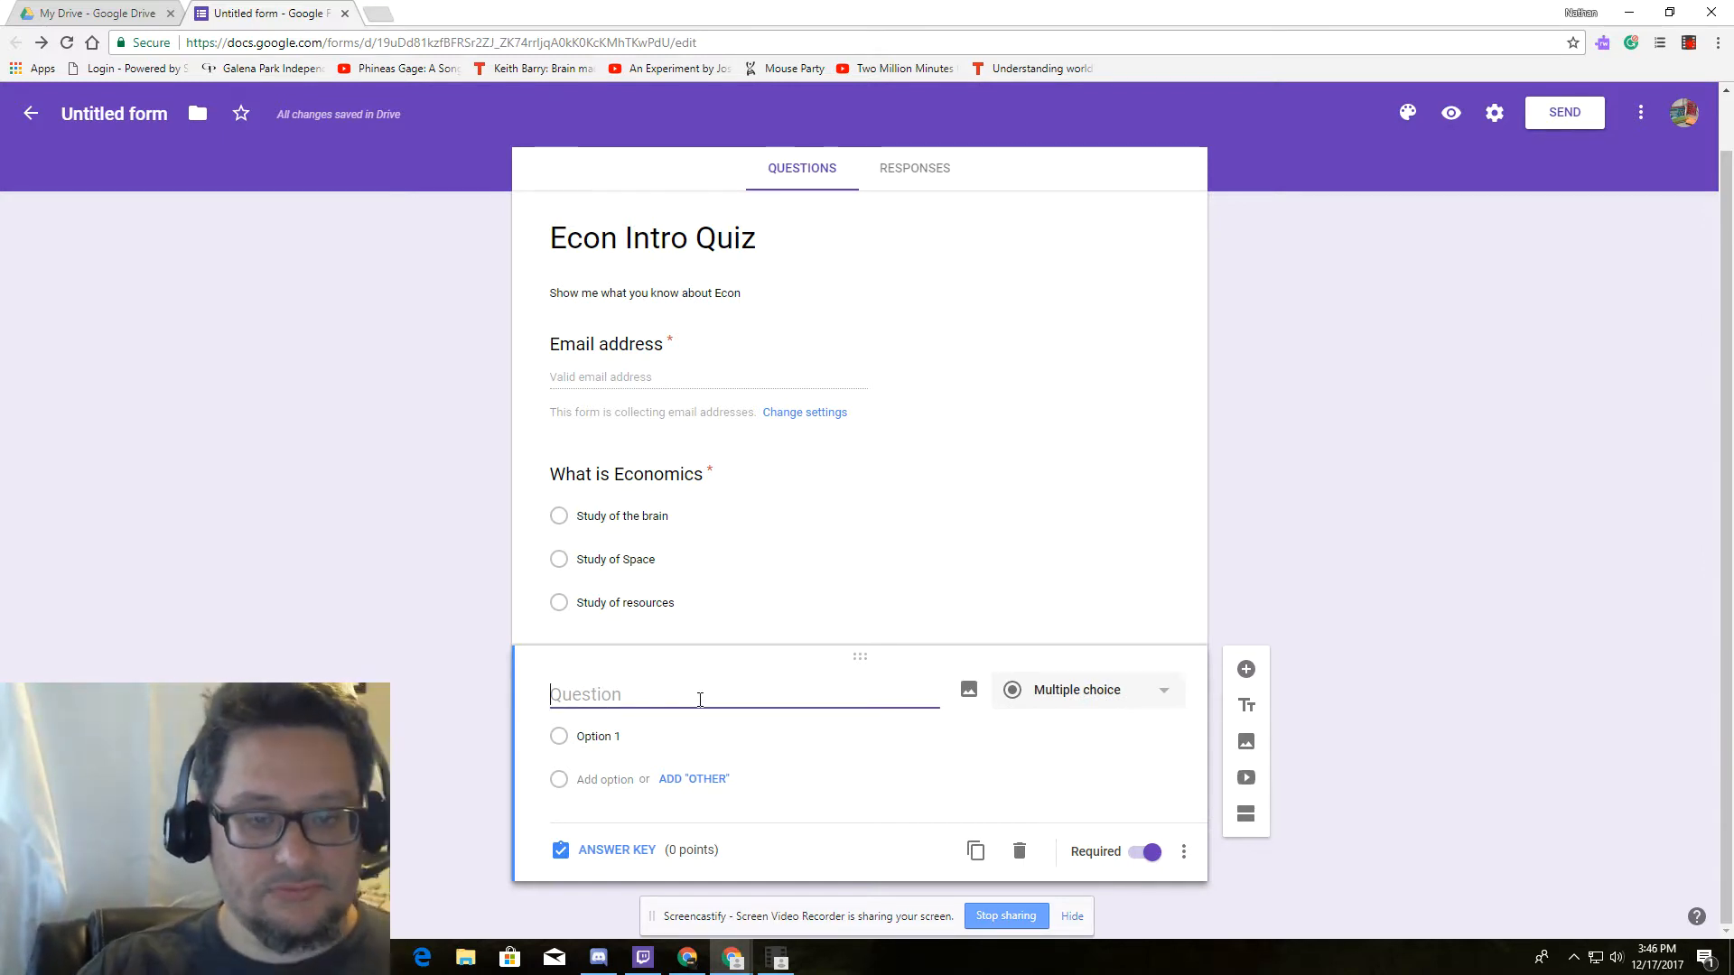
pyautogui.write('Which')
pyautogui.write('one o')
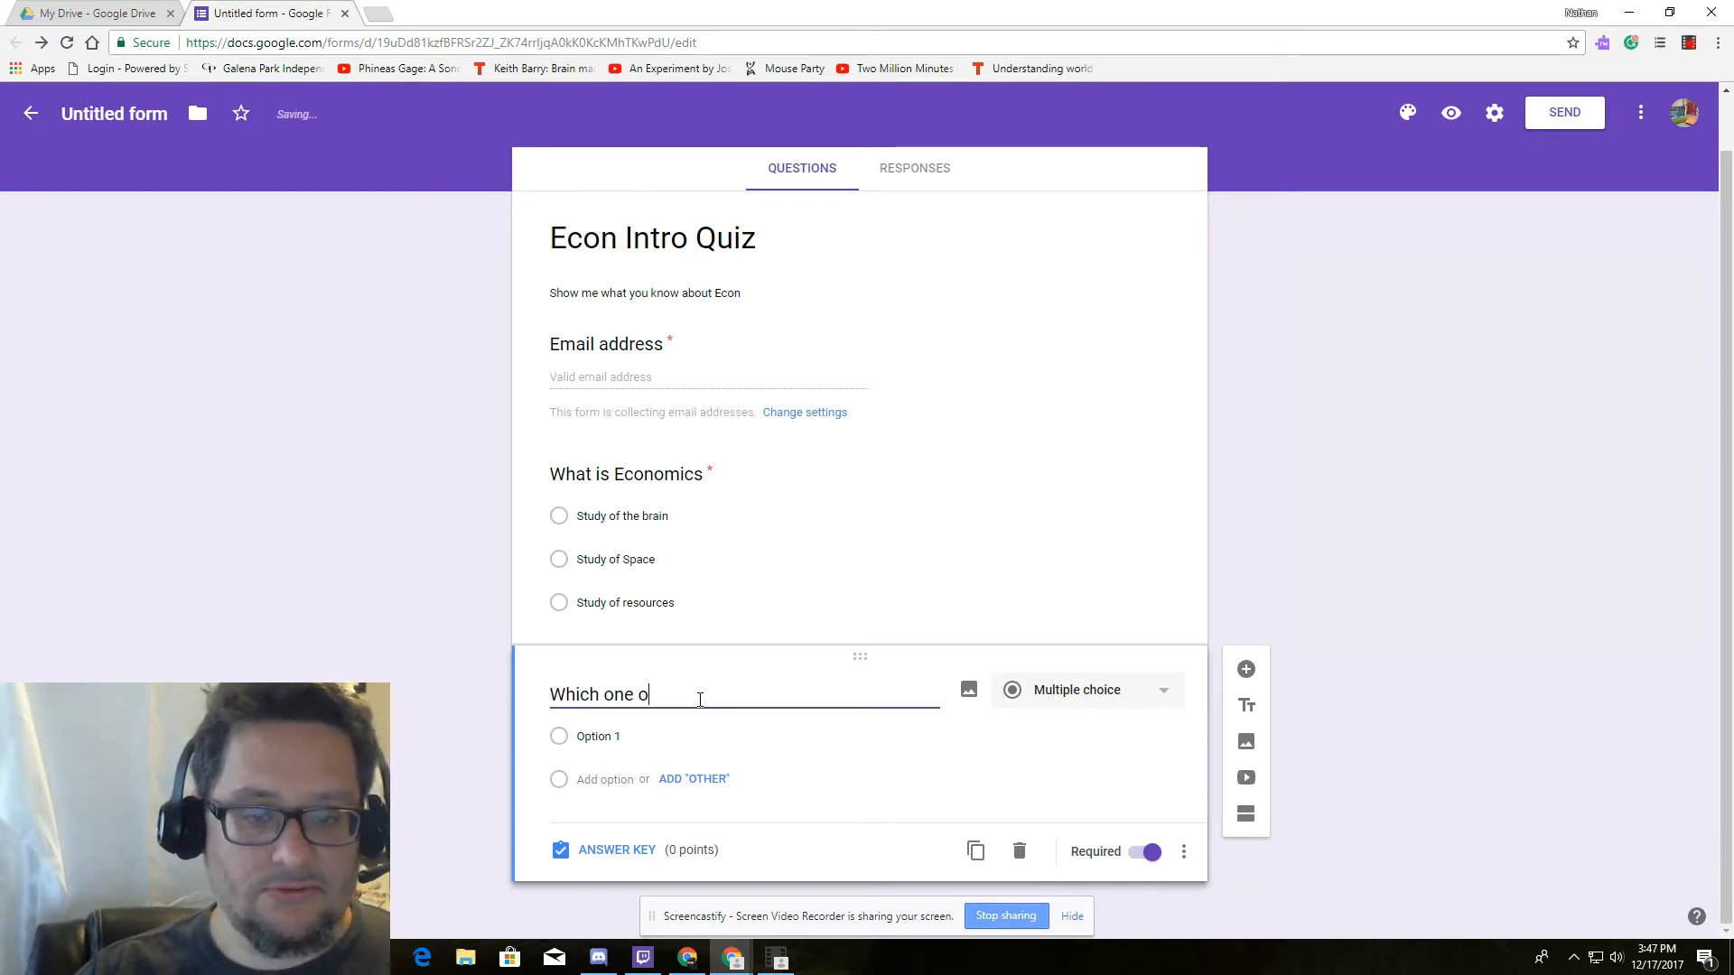
pyautogui.write('f the peop')
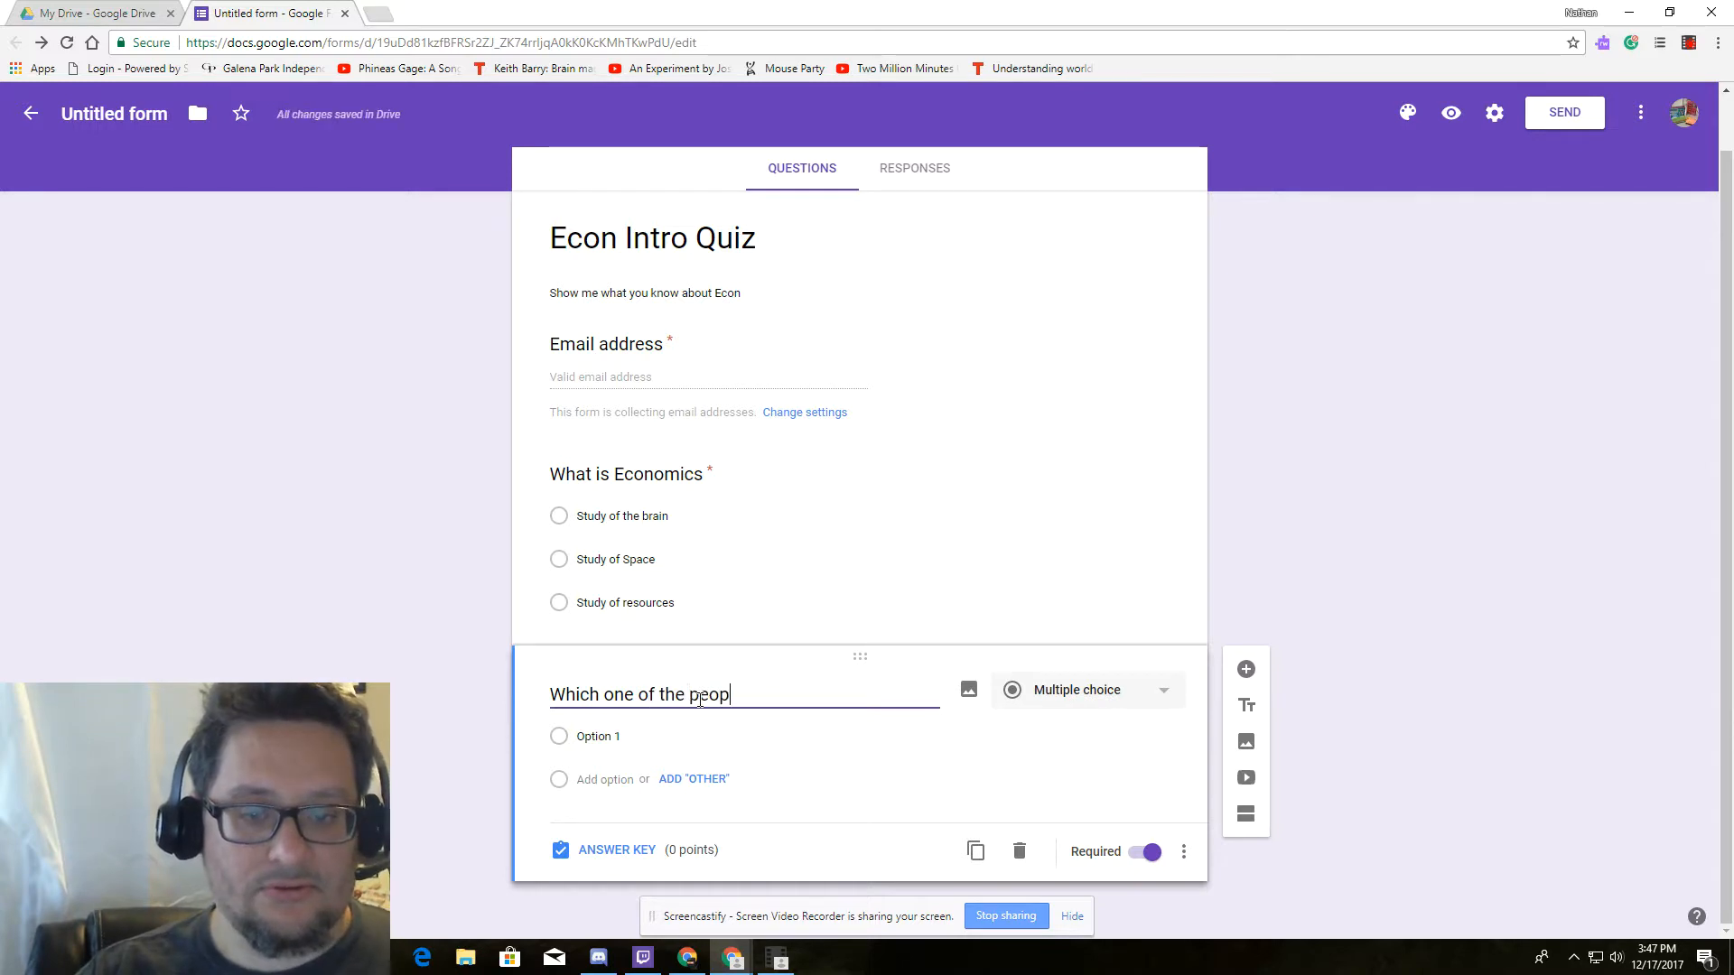
pyautogui.write('le is a famous ')
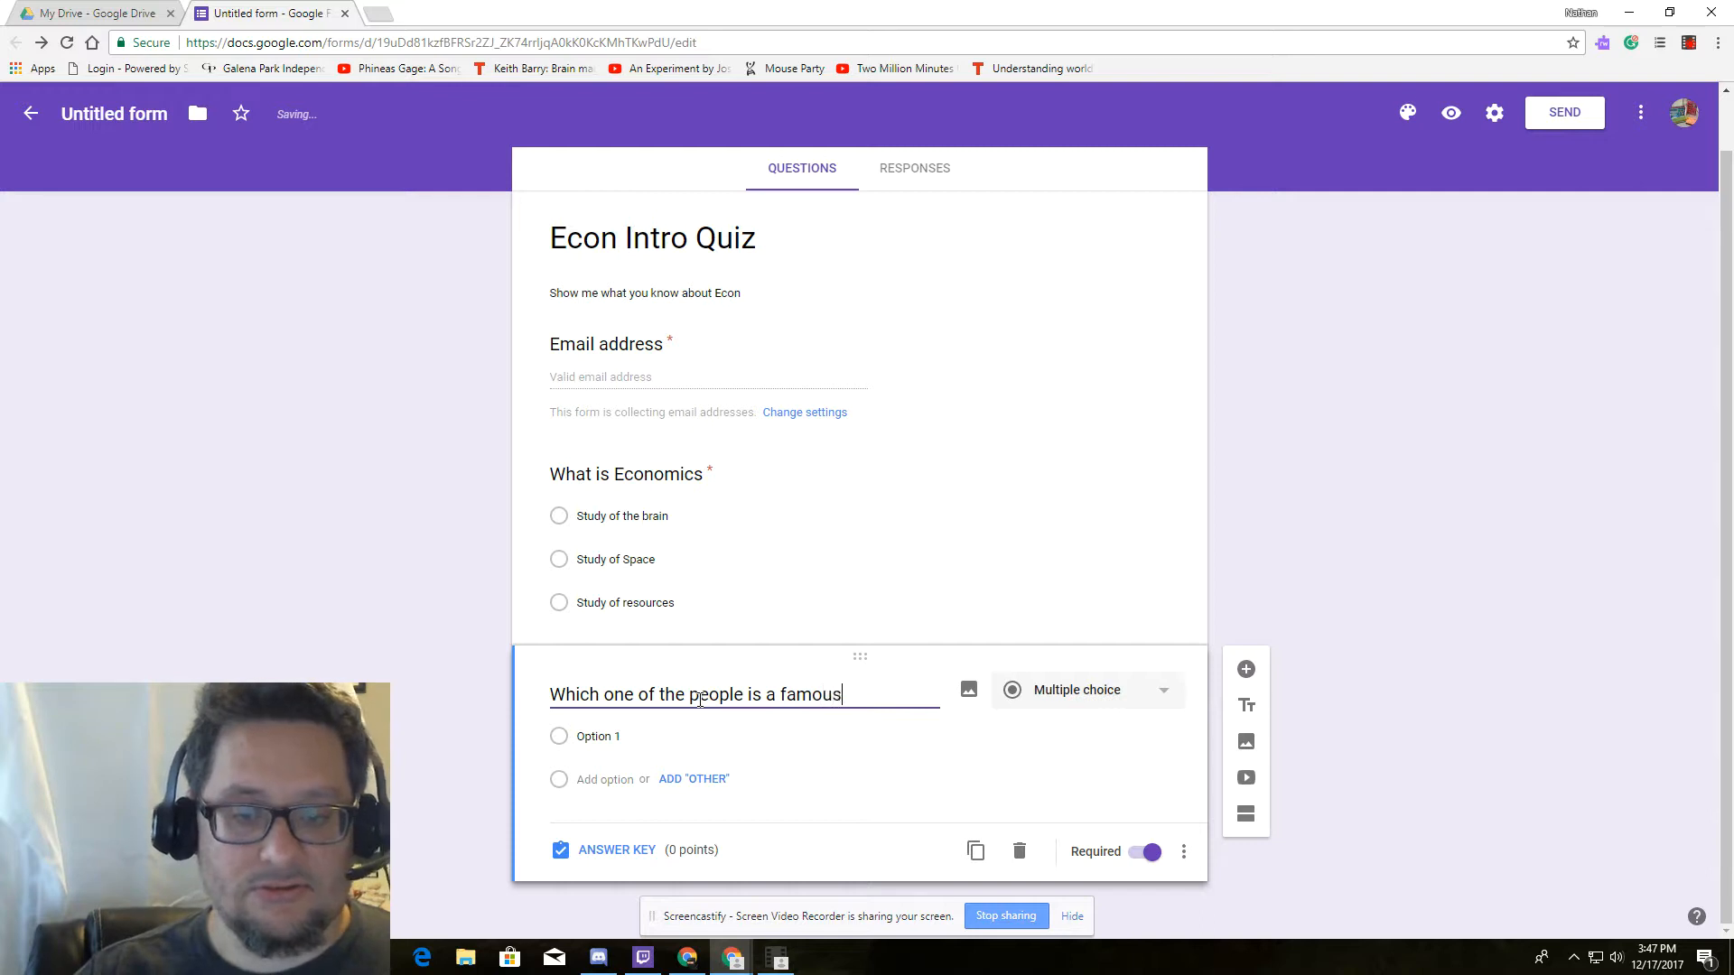
pyautogui.write('economist')
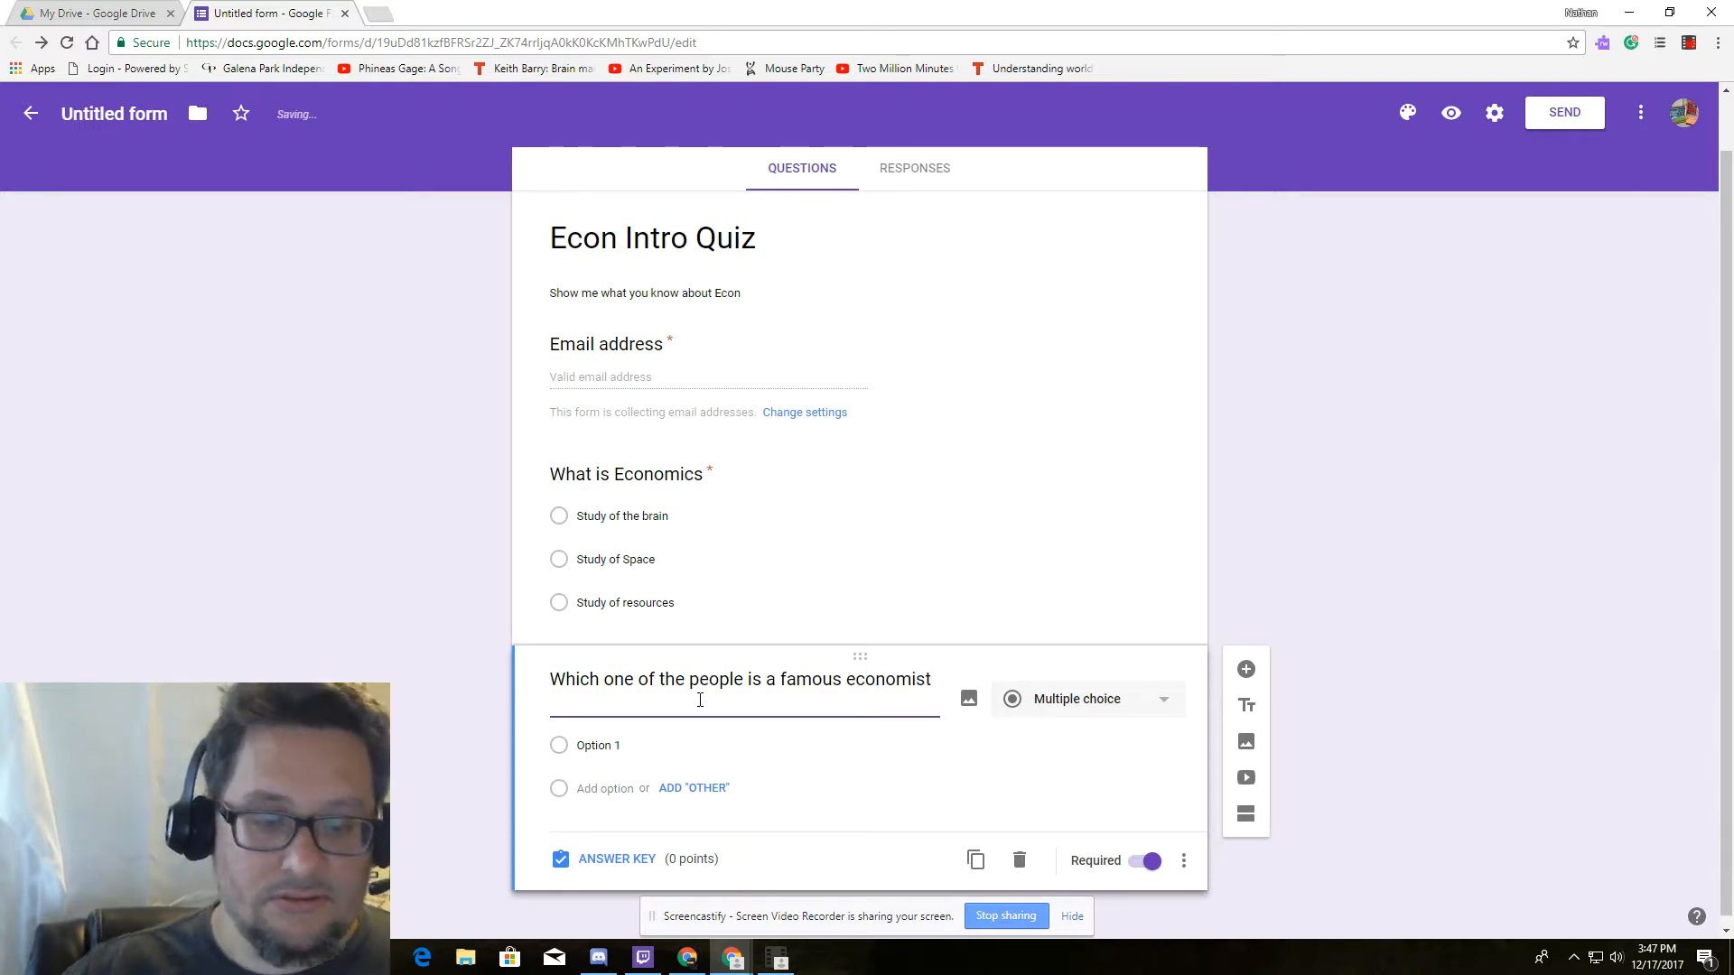
# Add four answer choices: Albert Einstien, Albert Bandura, Elon Musk and Adam Smith.
pyautogui.click(668, 745)
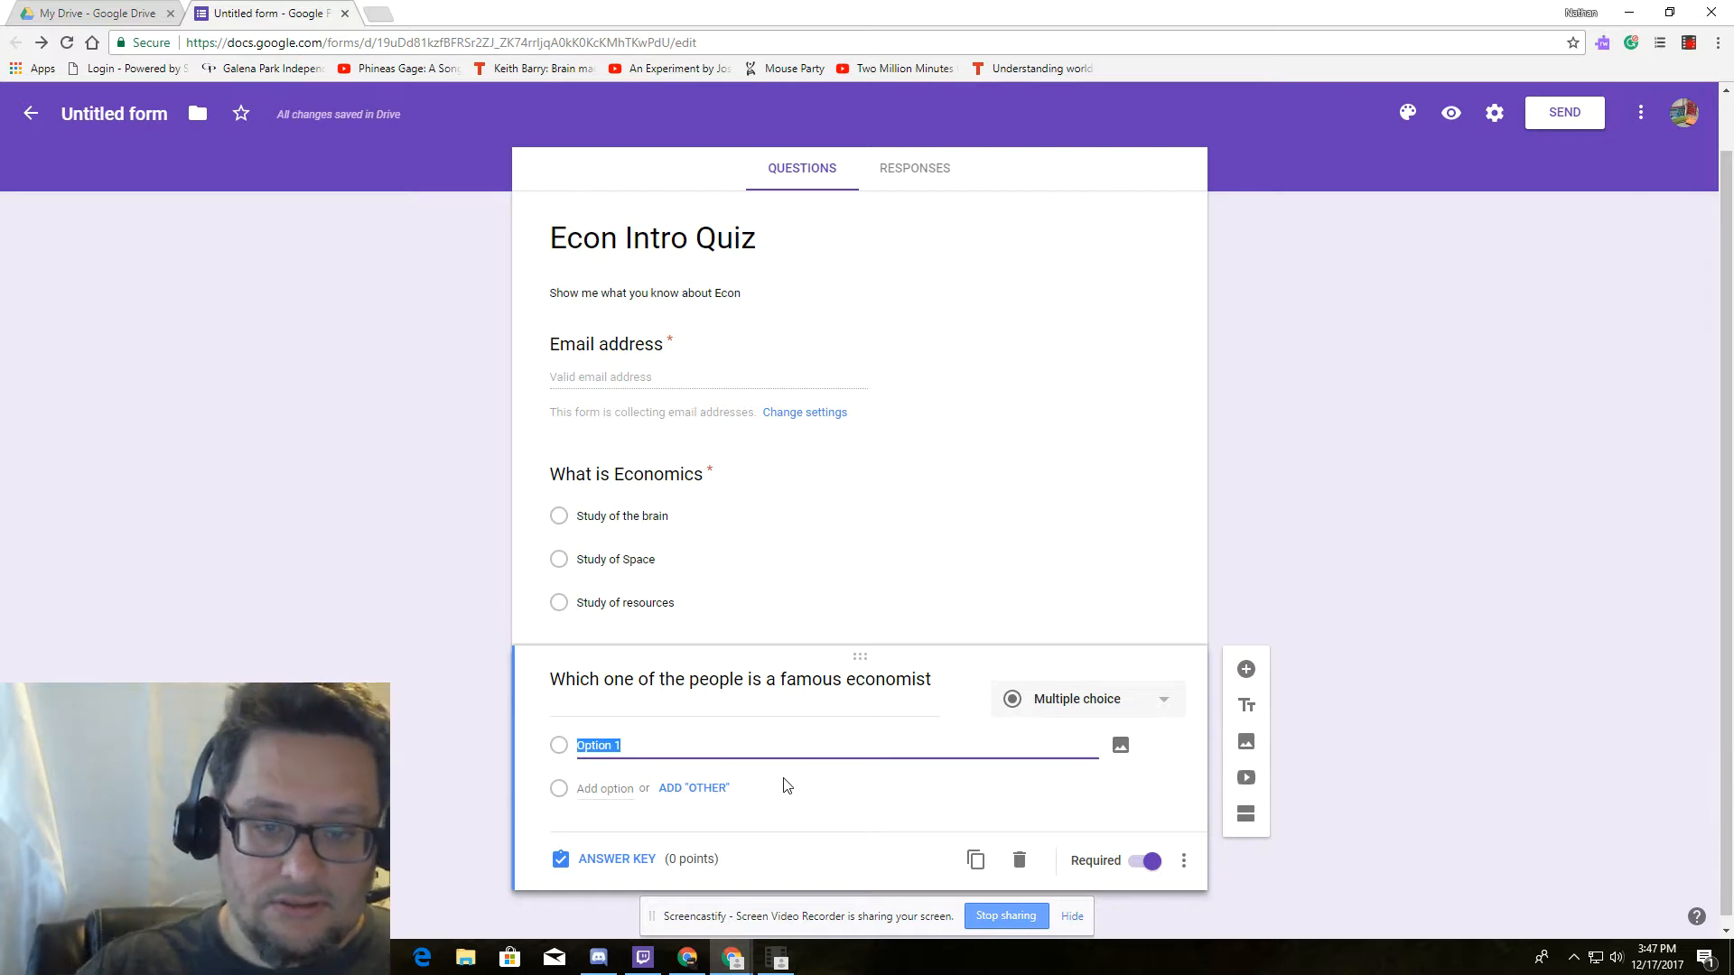
pyautogui.write('All')
pyautogui.write('ert ')
pyautogui.write('Einstien')
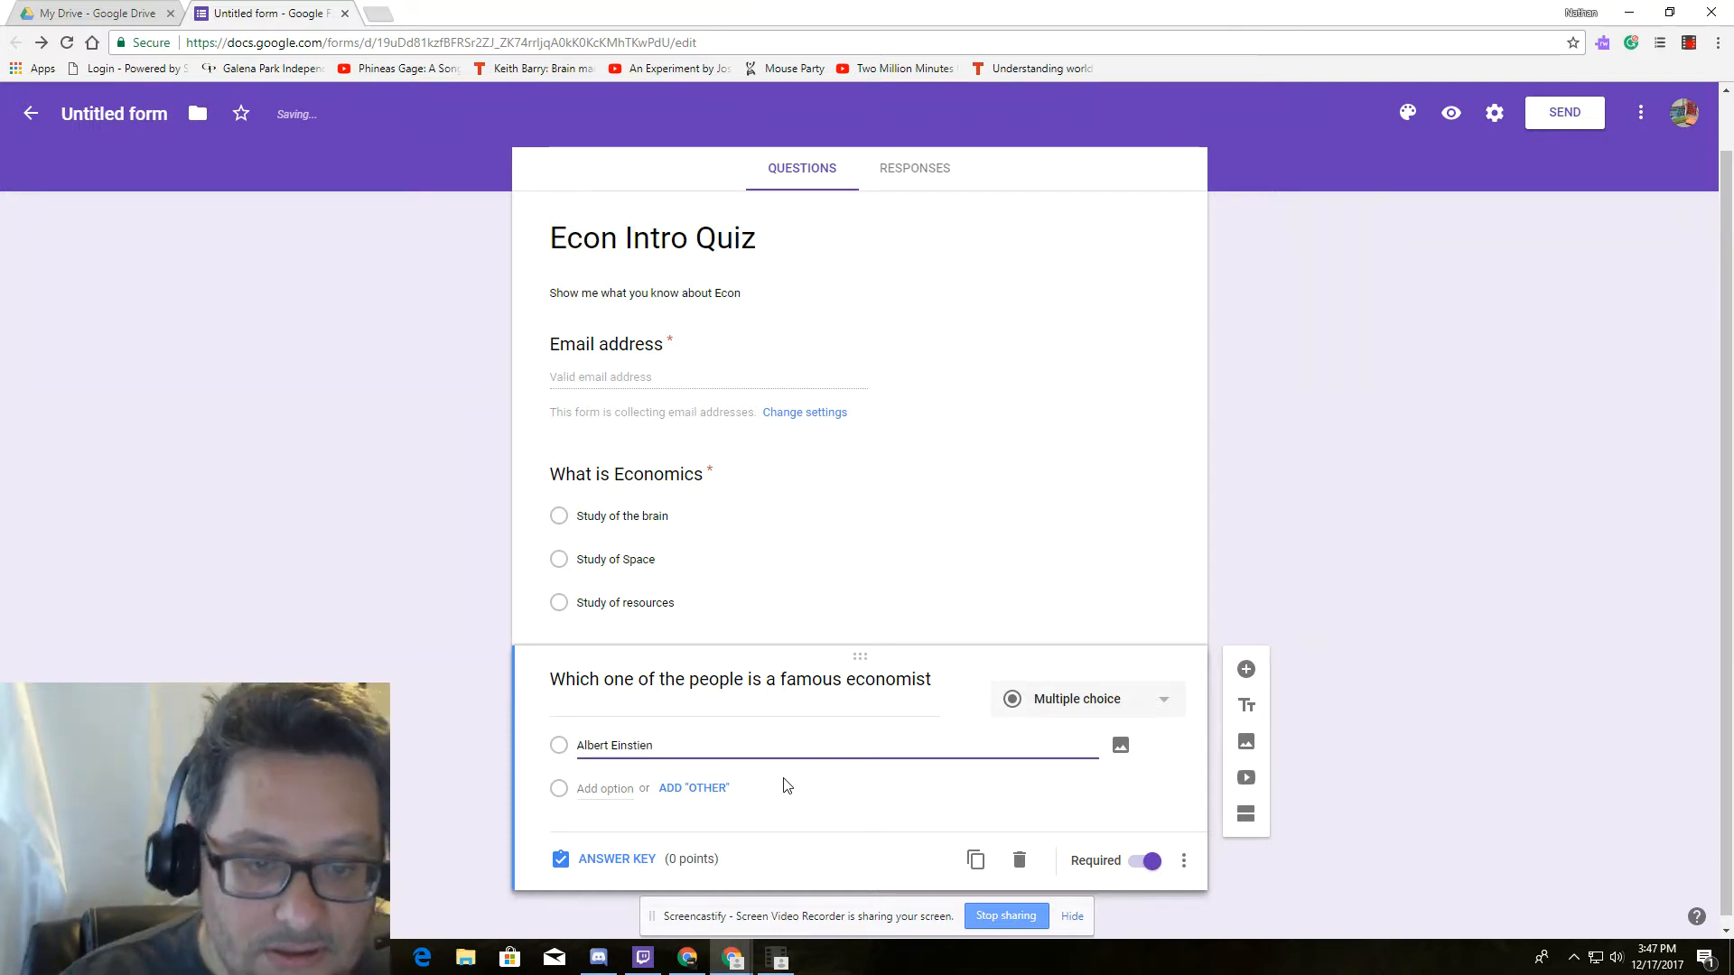
pyautogui.click(619, 785)
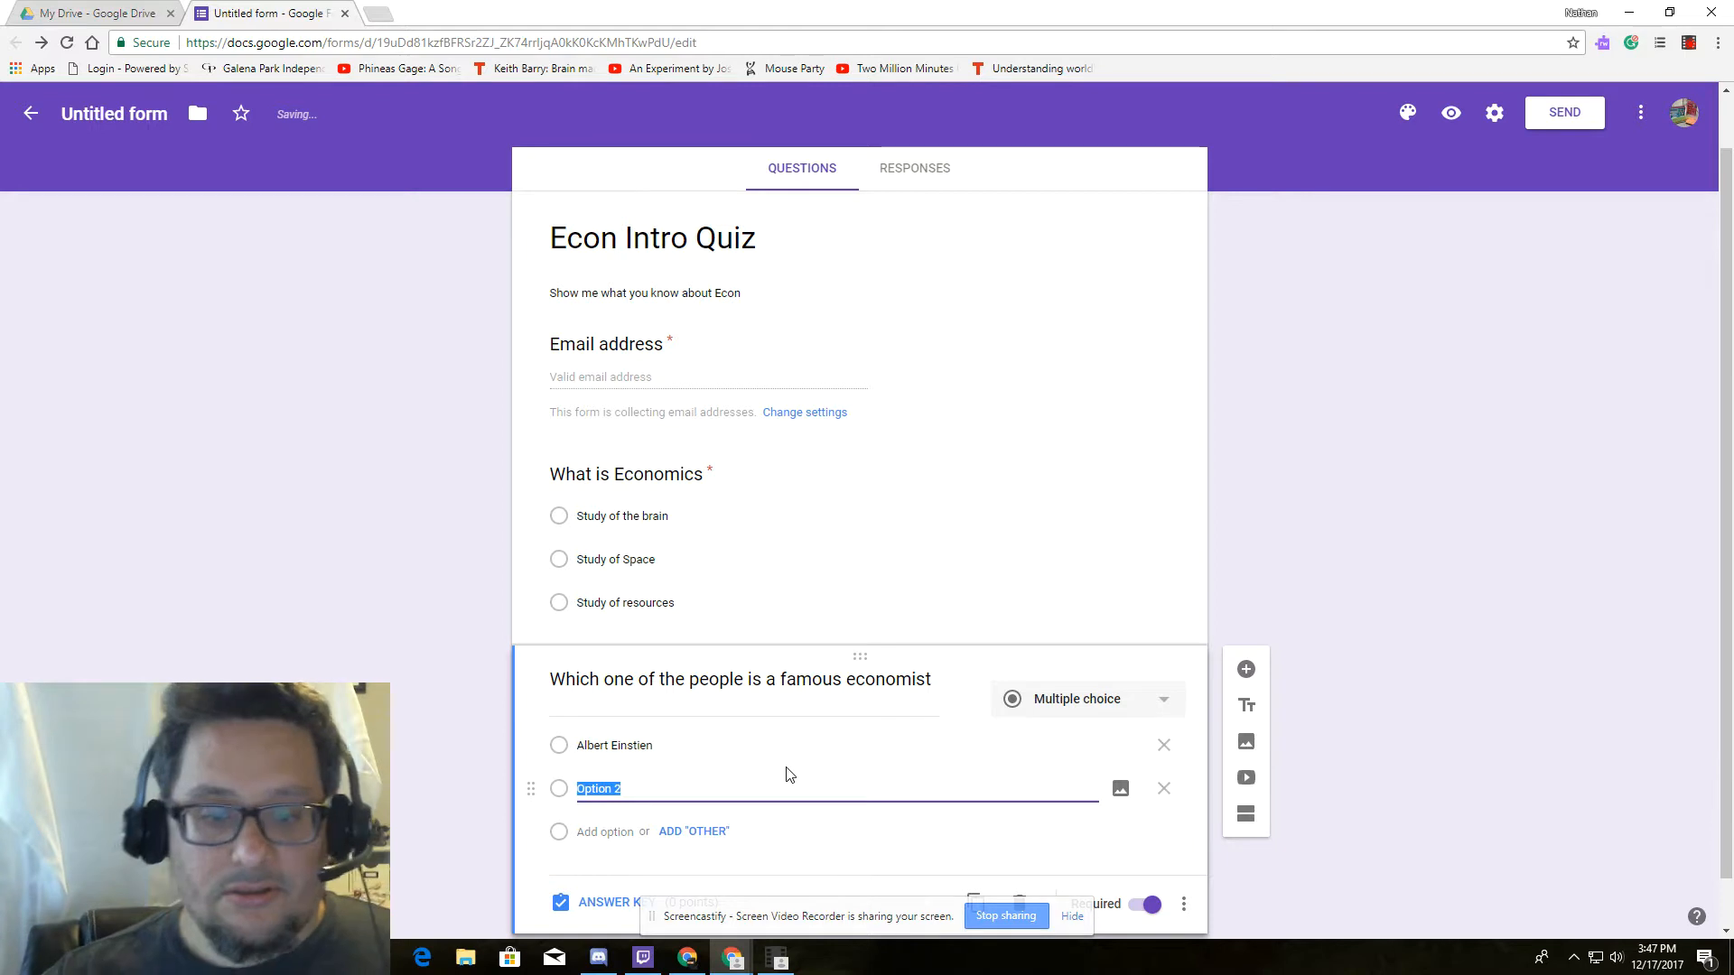
pyautogui.write('Albert B')
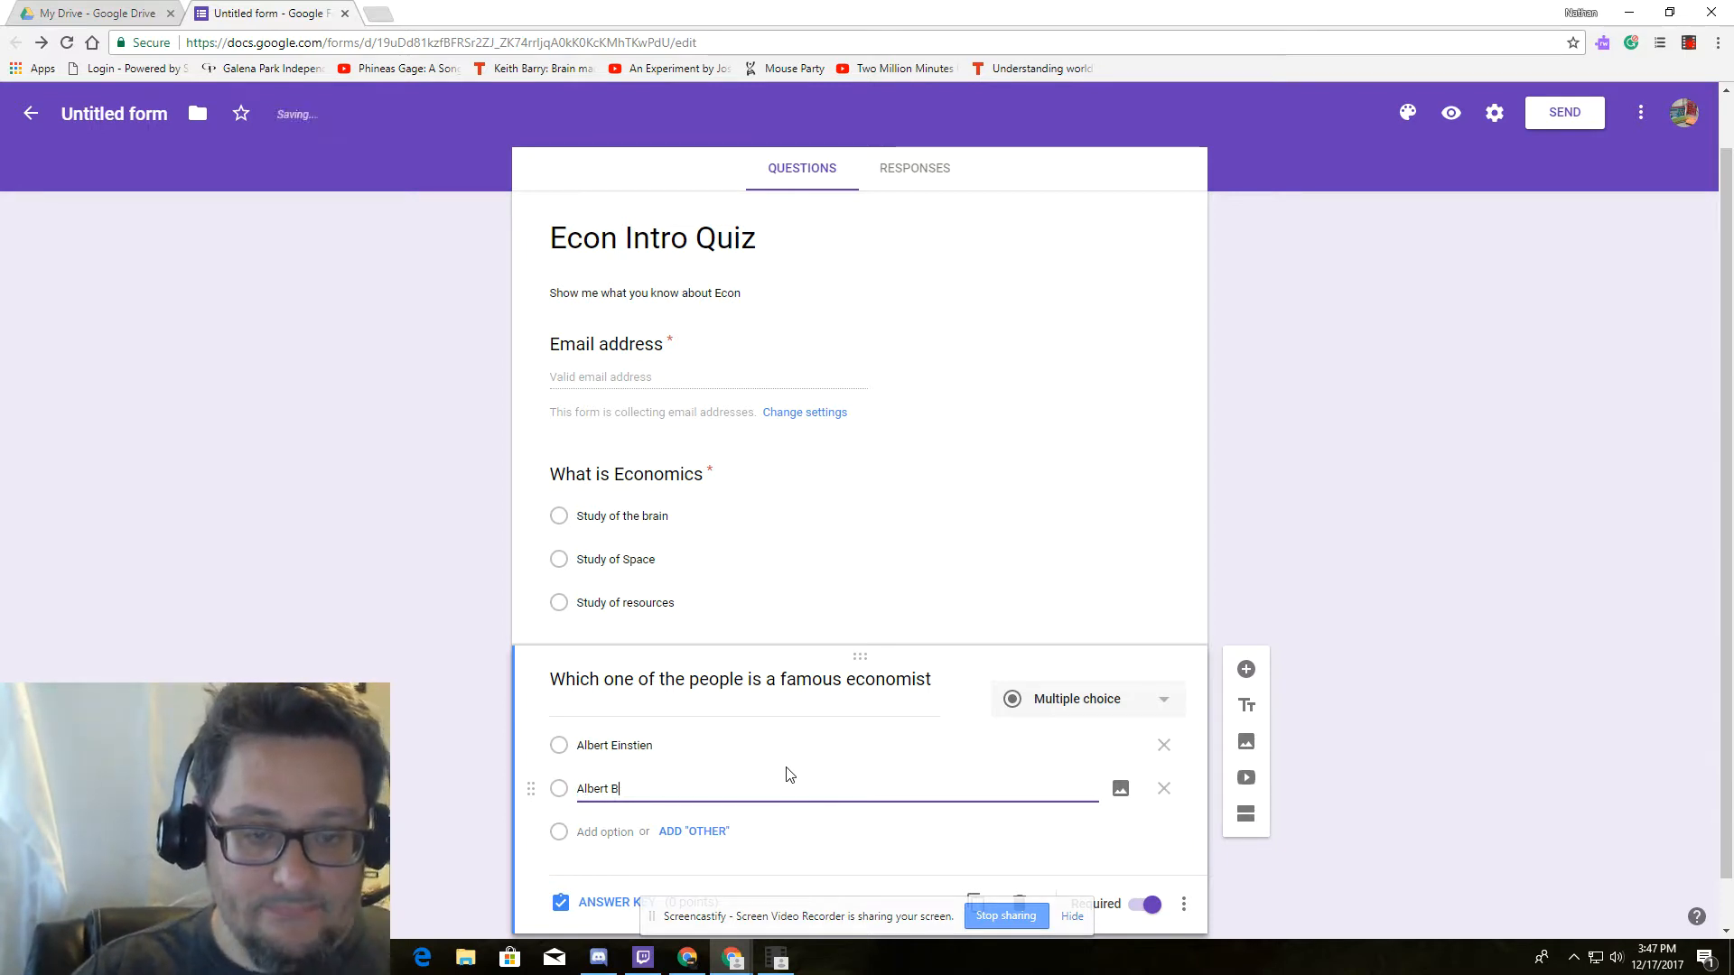
pyautogui.write('andura')
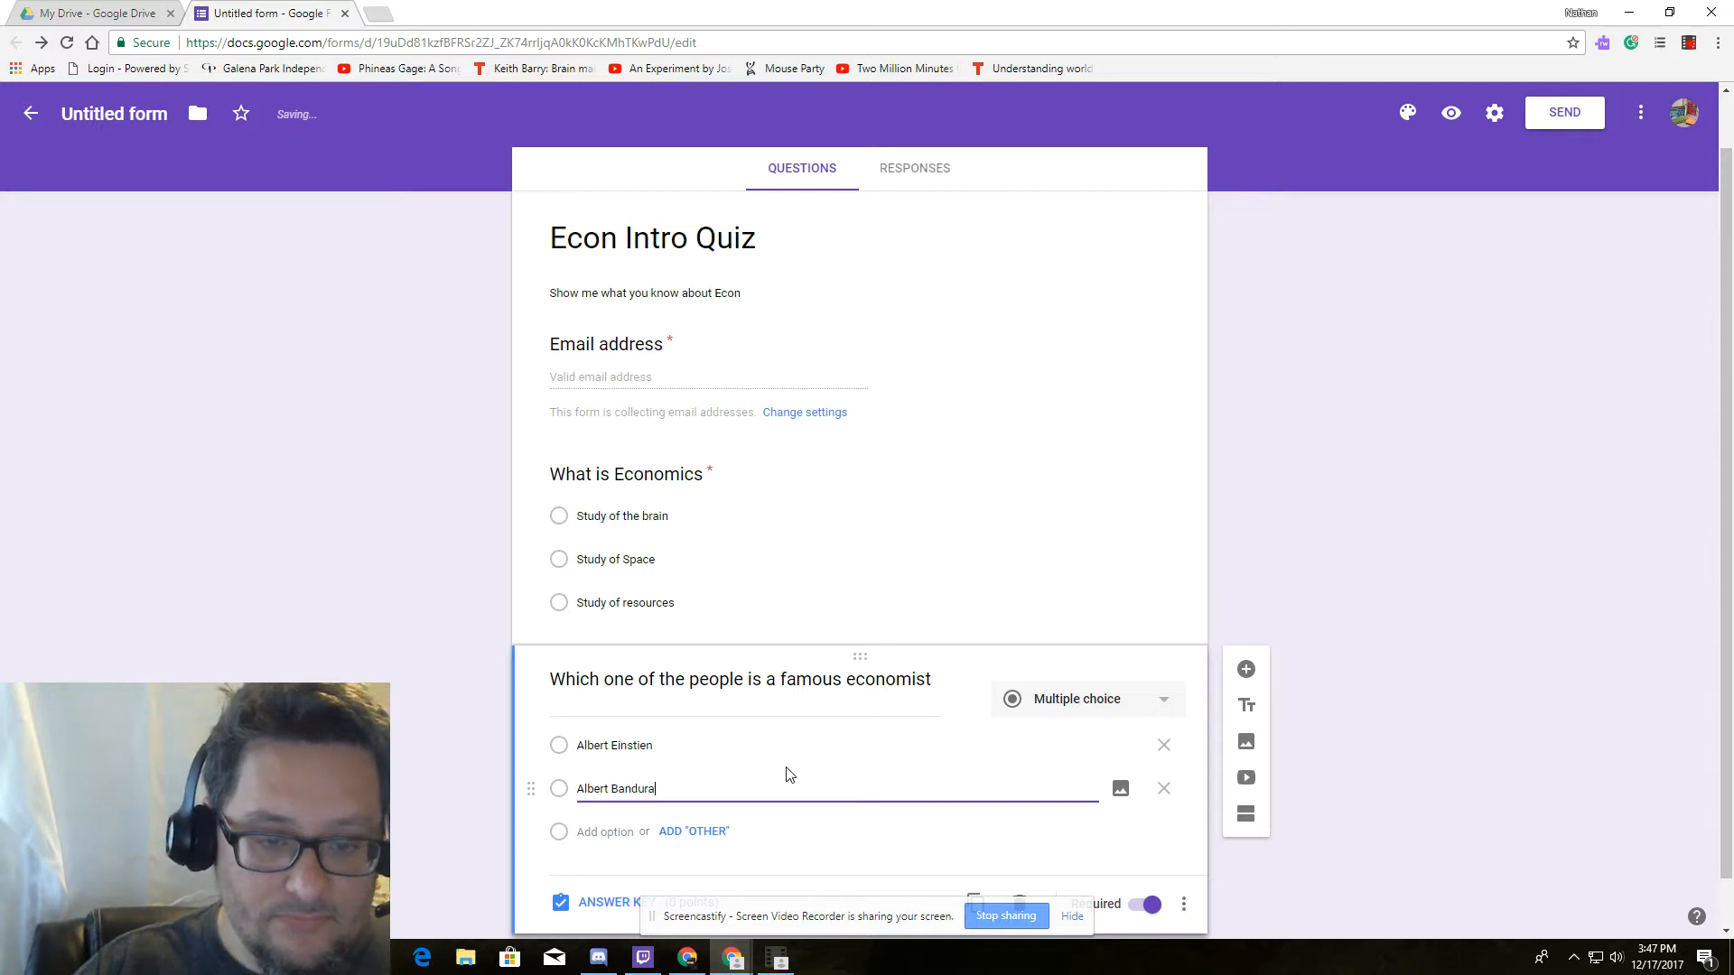
pyautogui.click(614, 832)
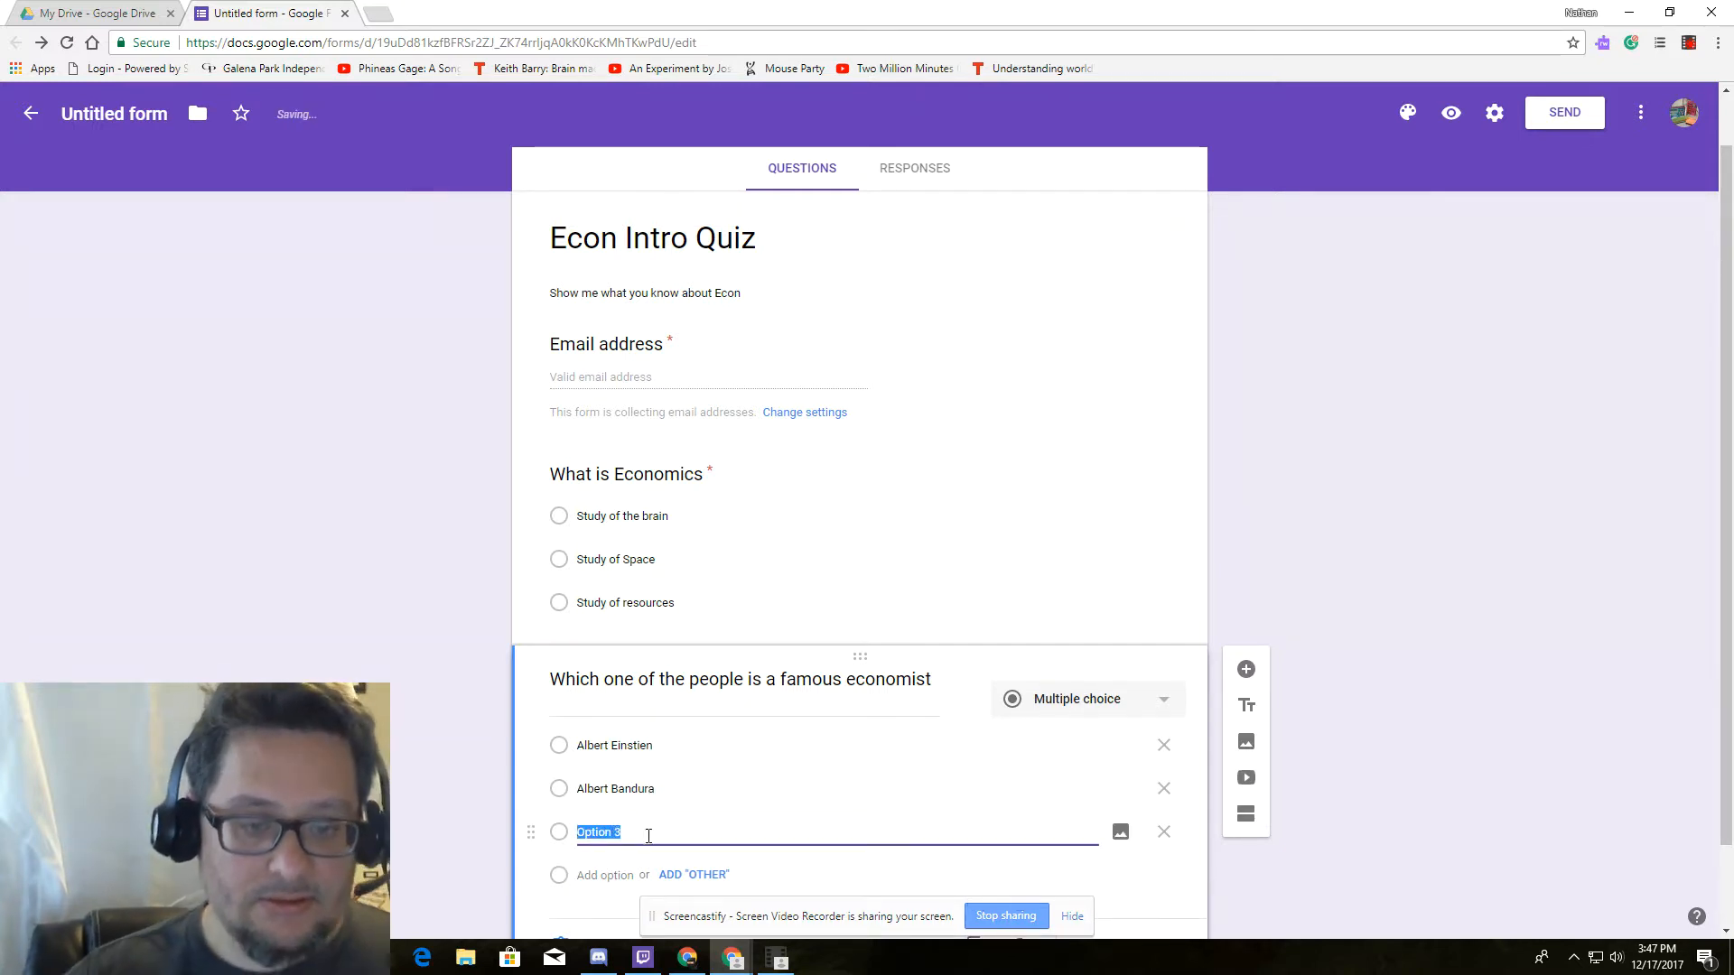
pyautogui.write('Eolo')
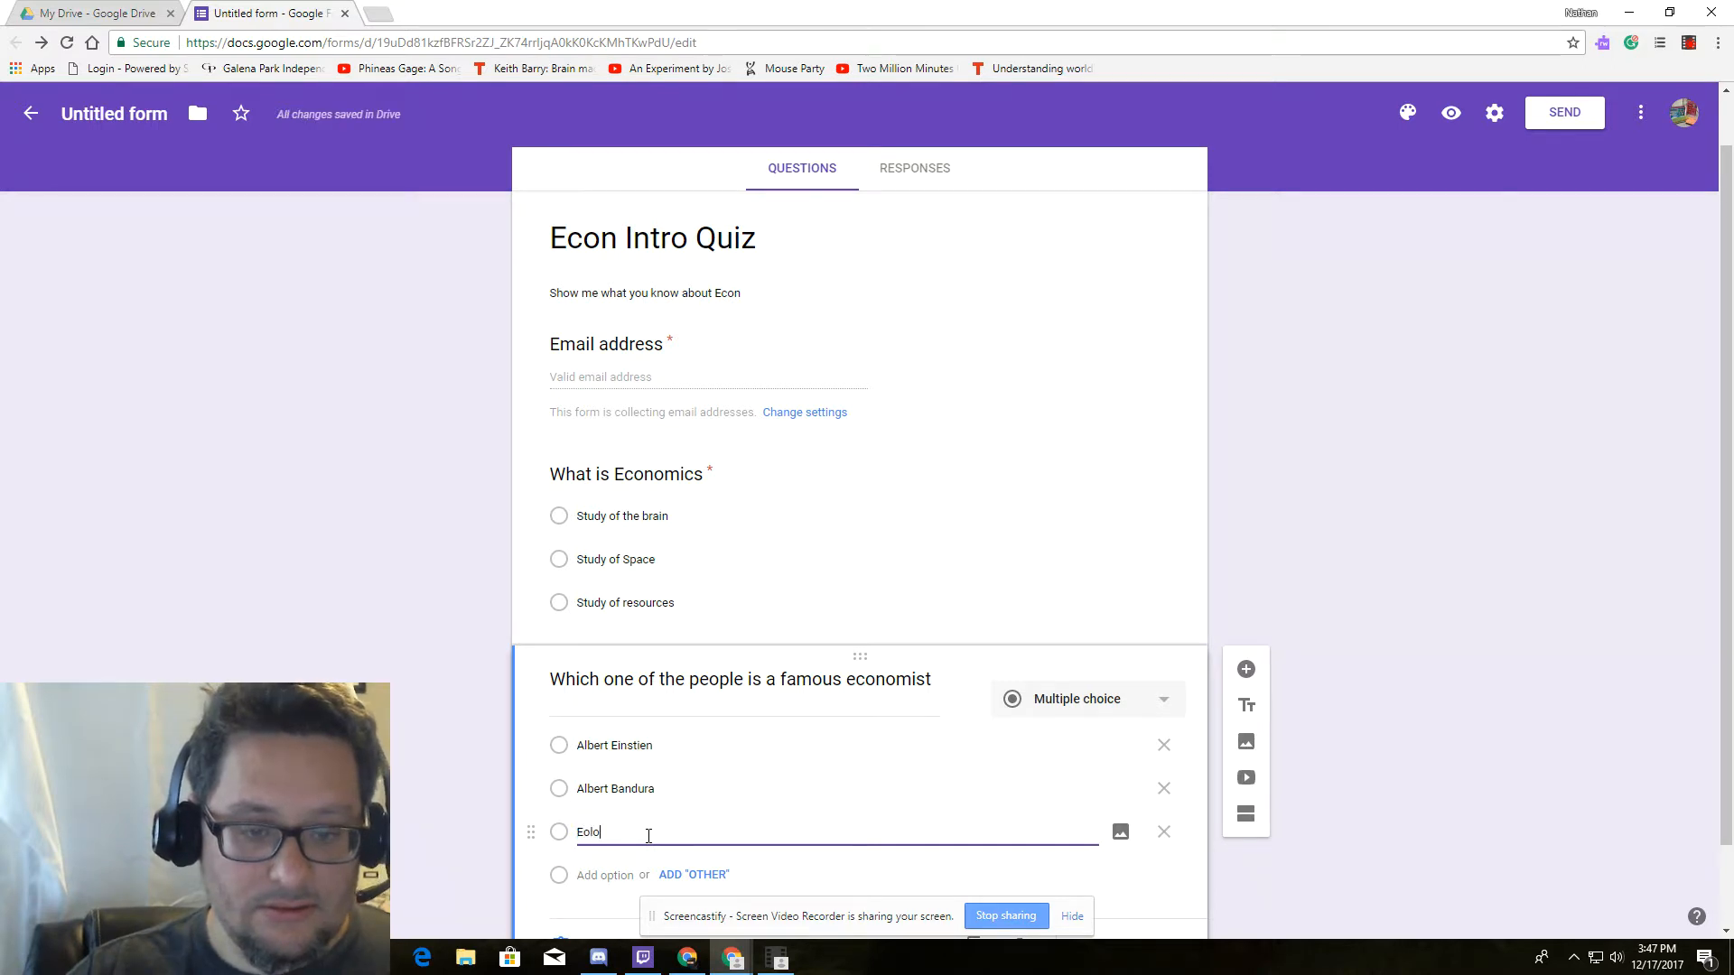
pyautogui.press('BackSpace')
pyautogui.write('lon Musk')
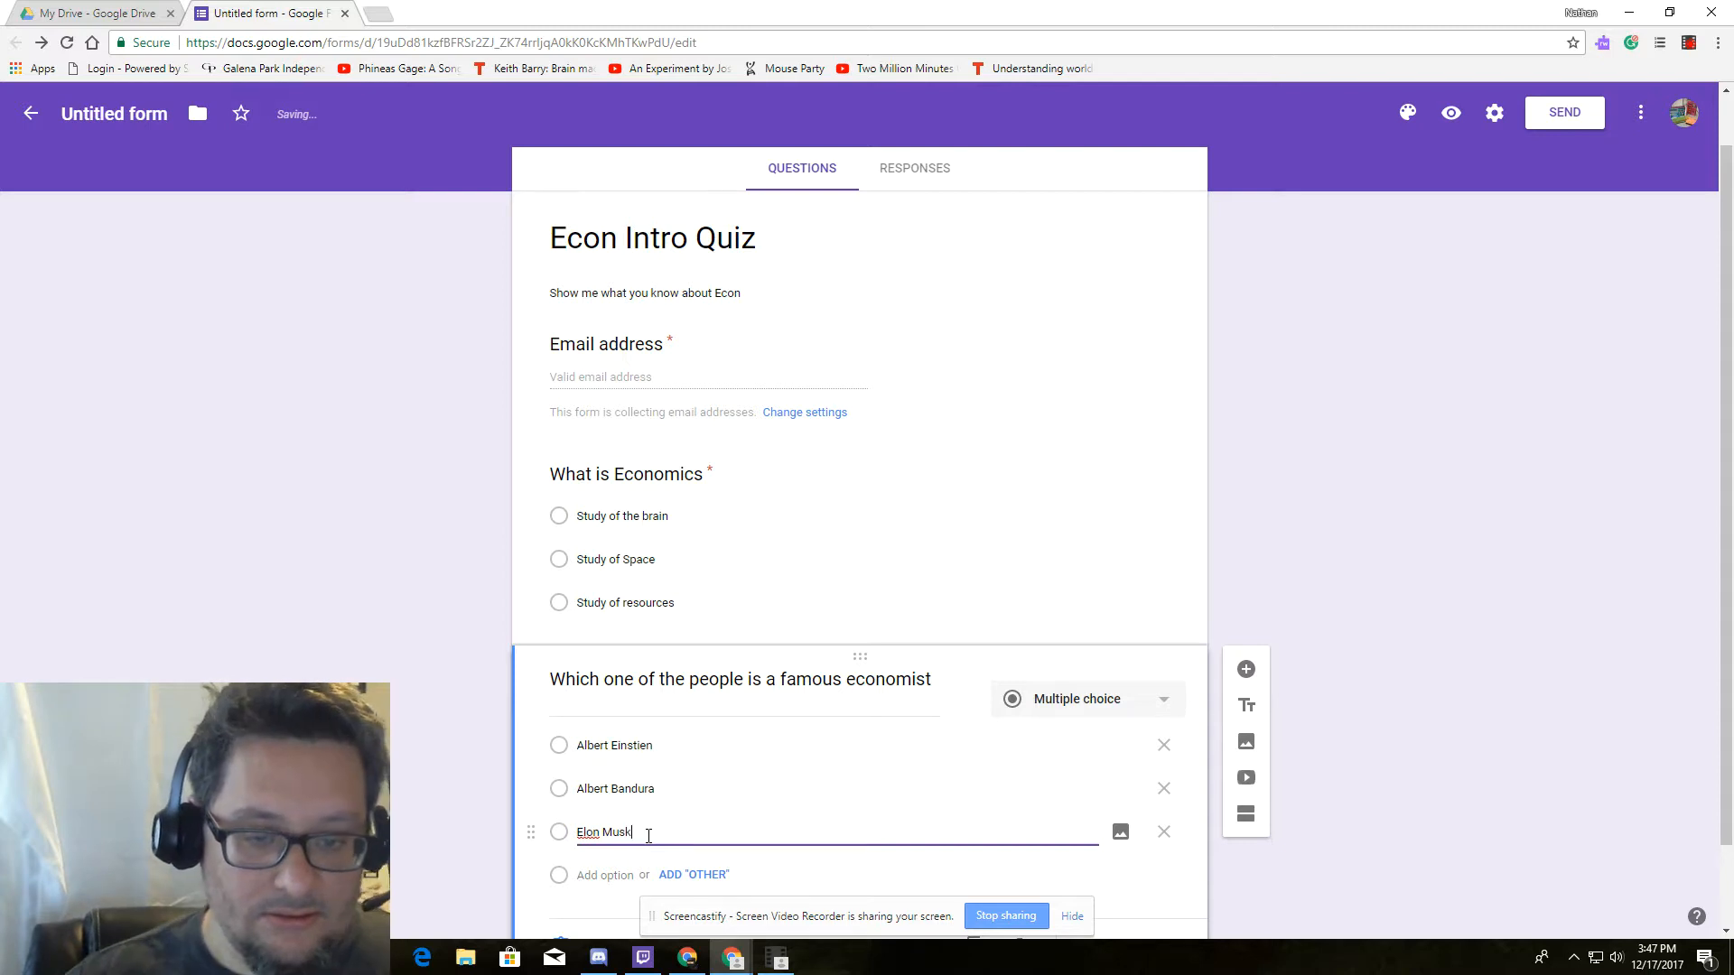
pyautogui.click(604, 875)
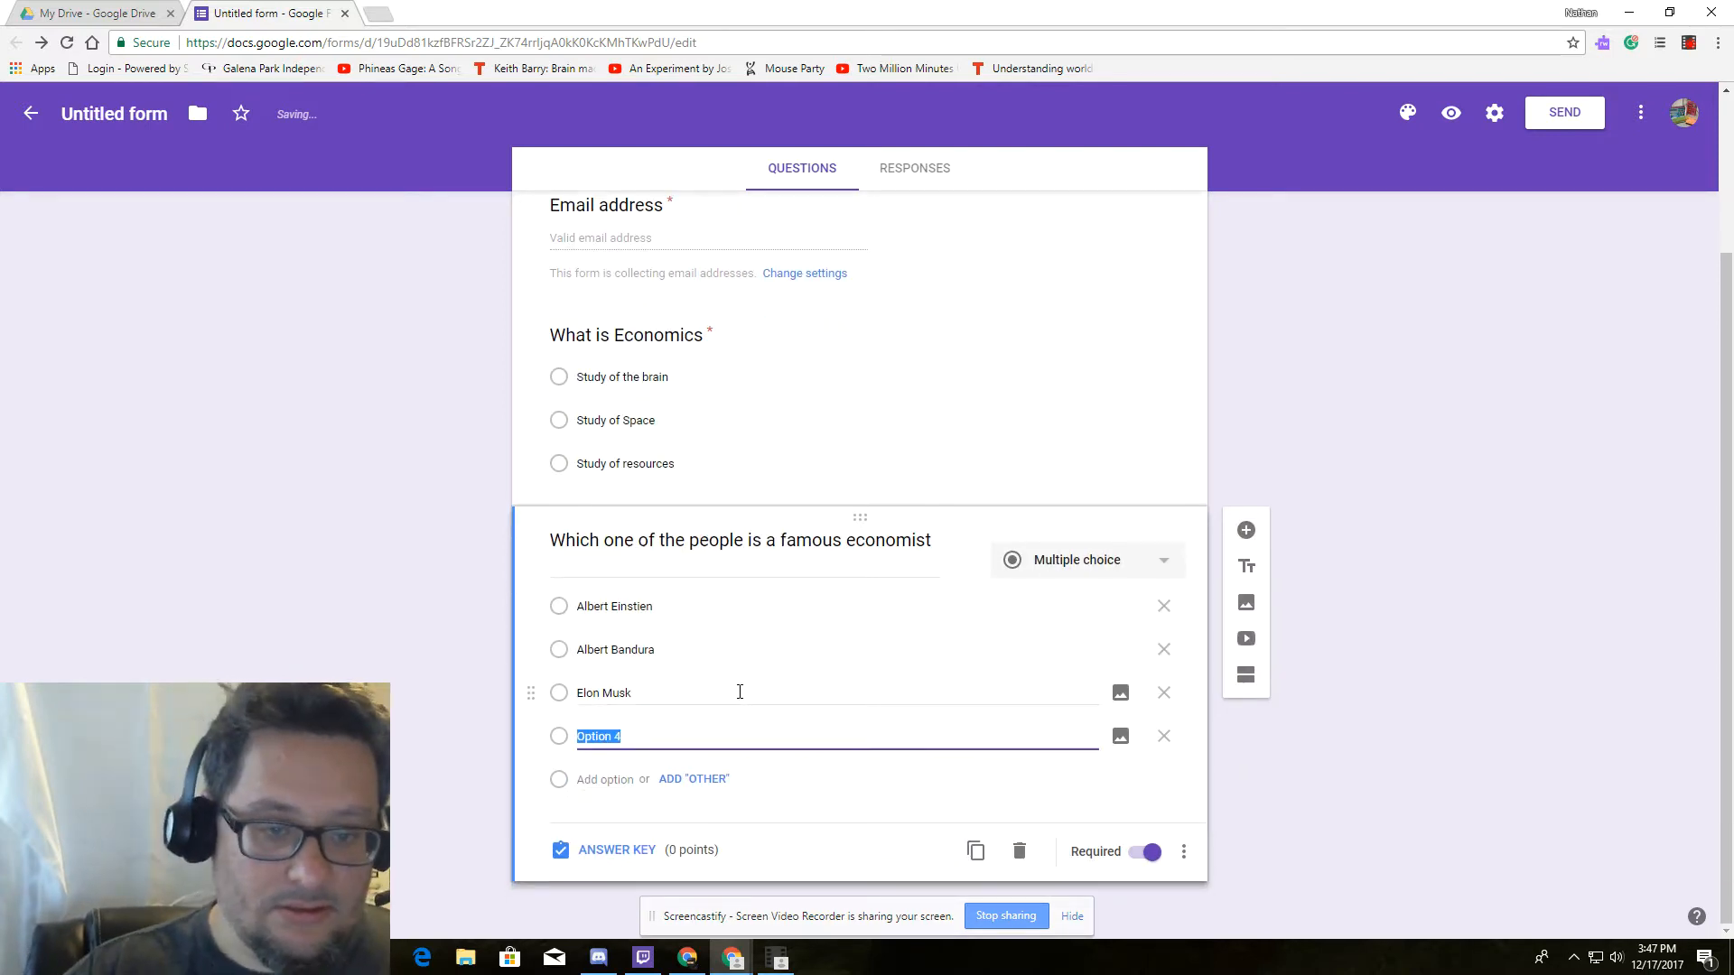
pyautogui.write('Am')
pyautogui.press('BackSpace')
pyautogui.write('dama')
pyautogui.press('BackSpace')
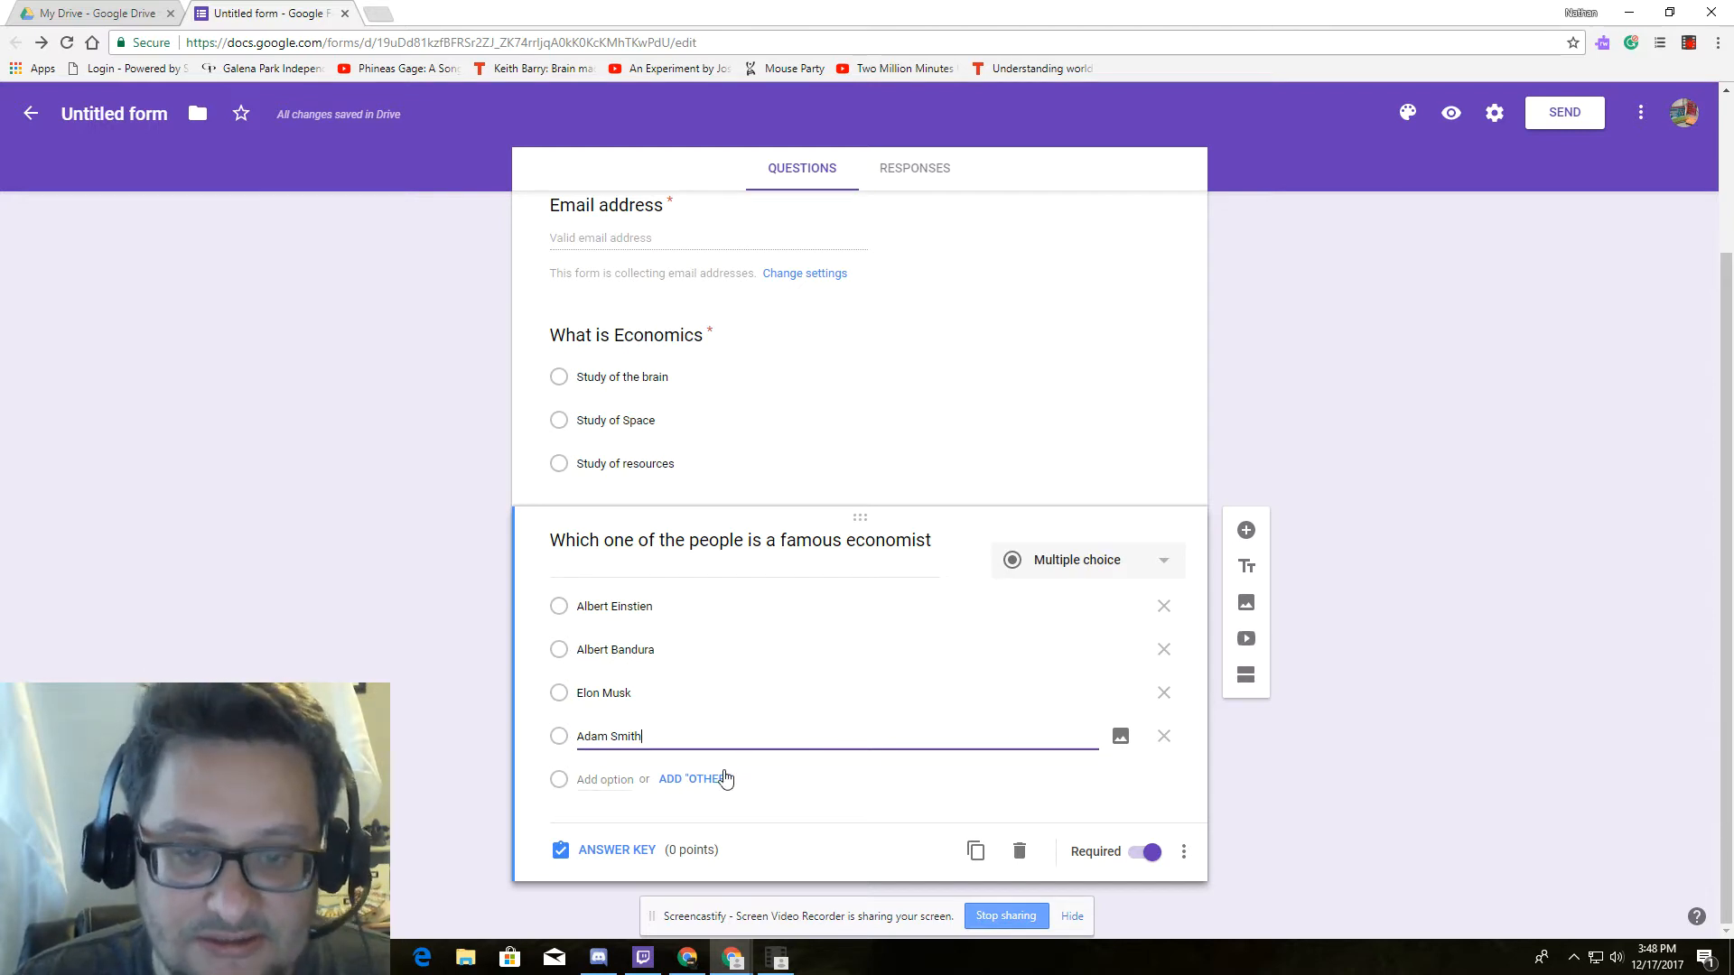
# Key Adam Smith as the correct answer to the economist question, worth 5 points.
pyautogui.click(637, 851)
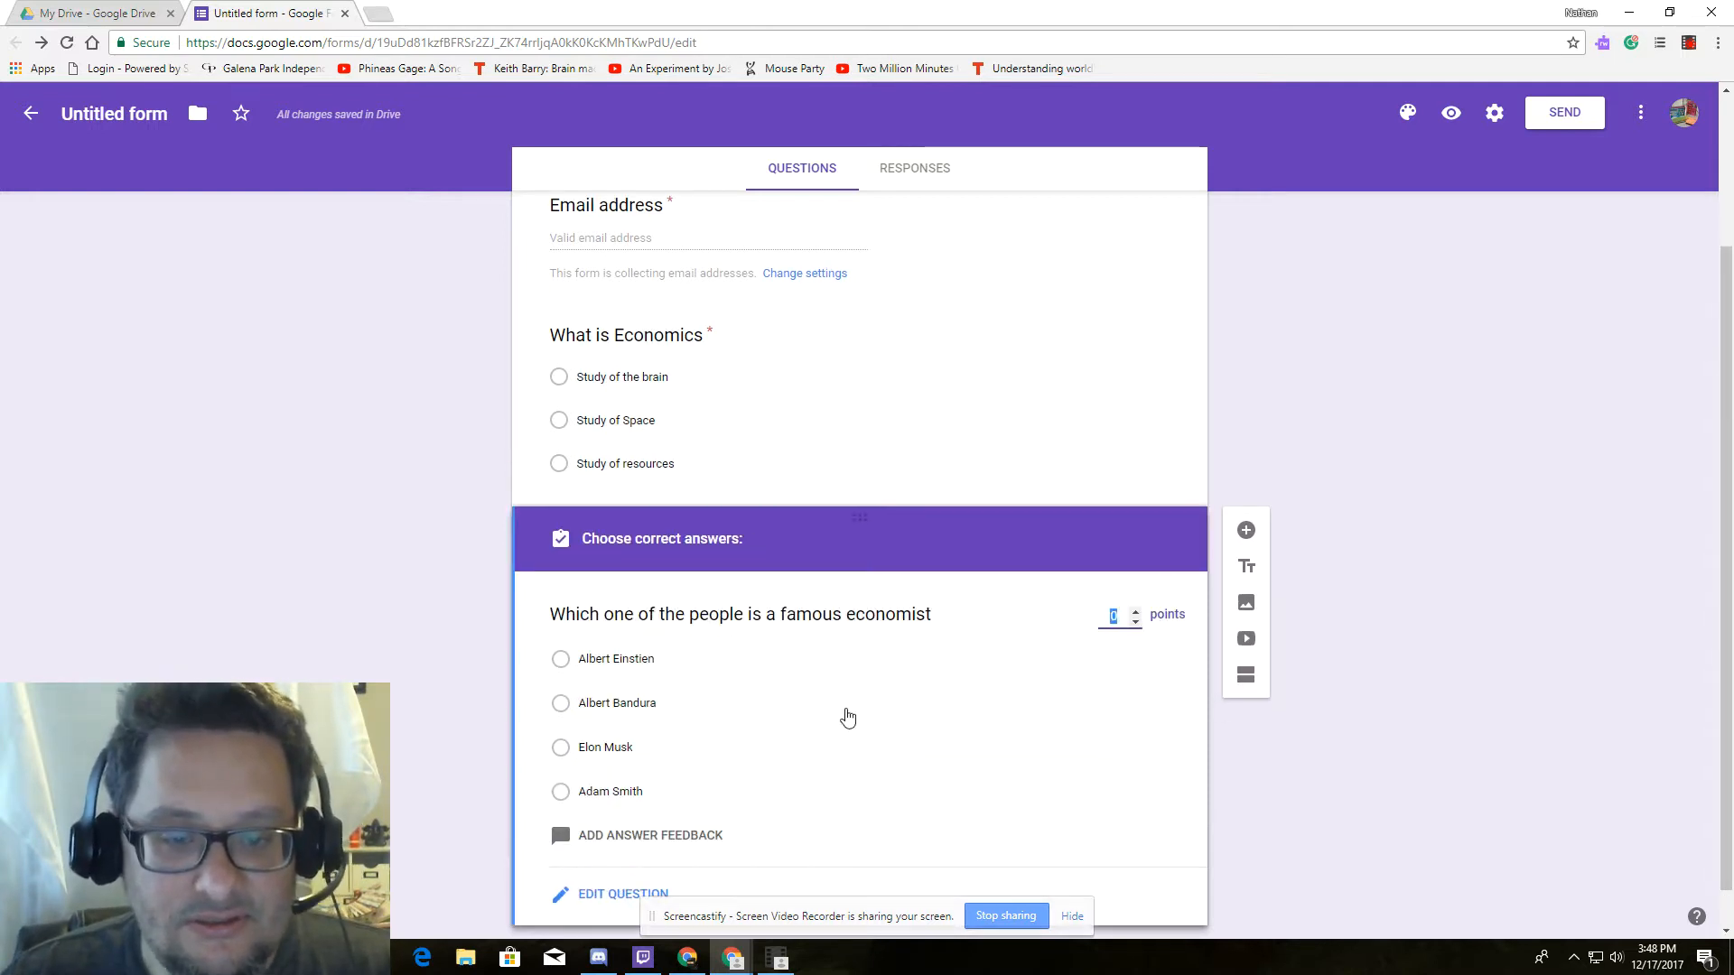
pyautogui.click(576, 793)
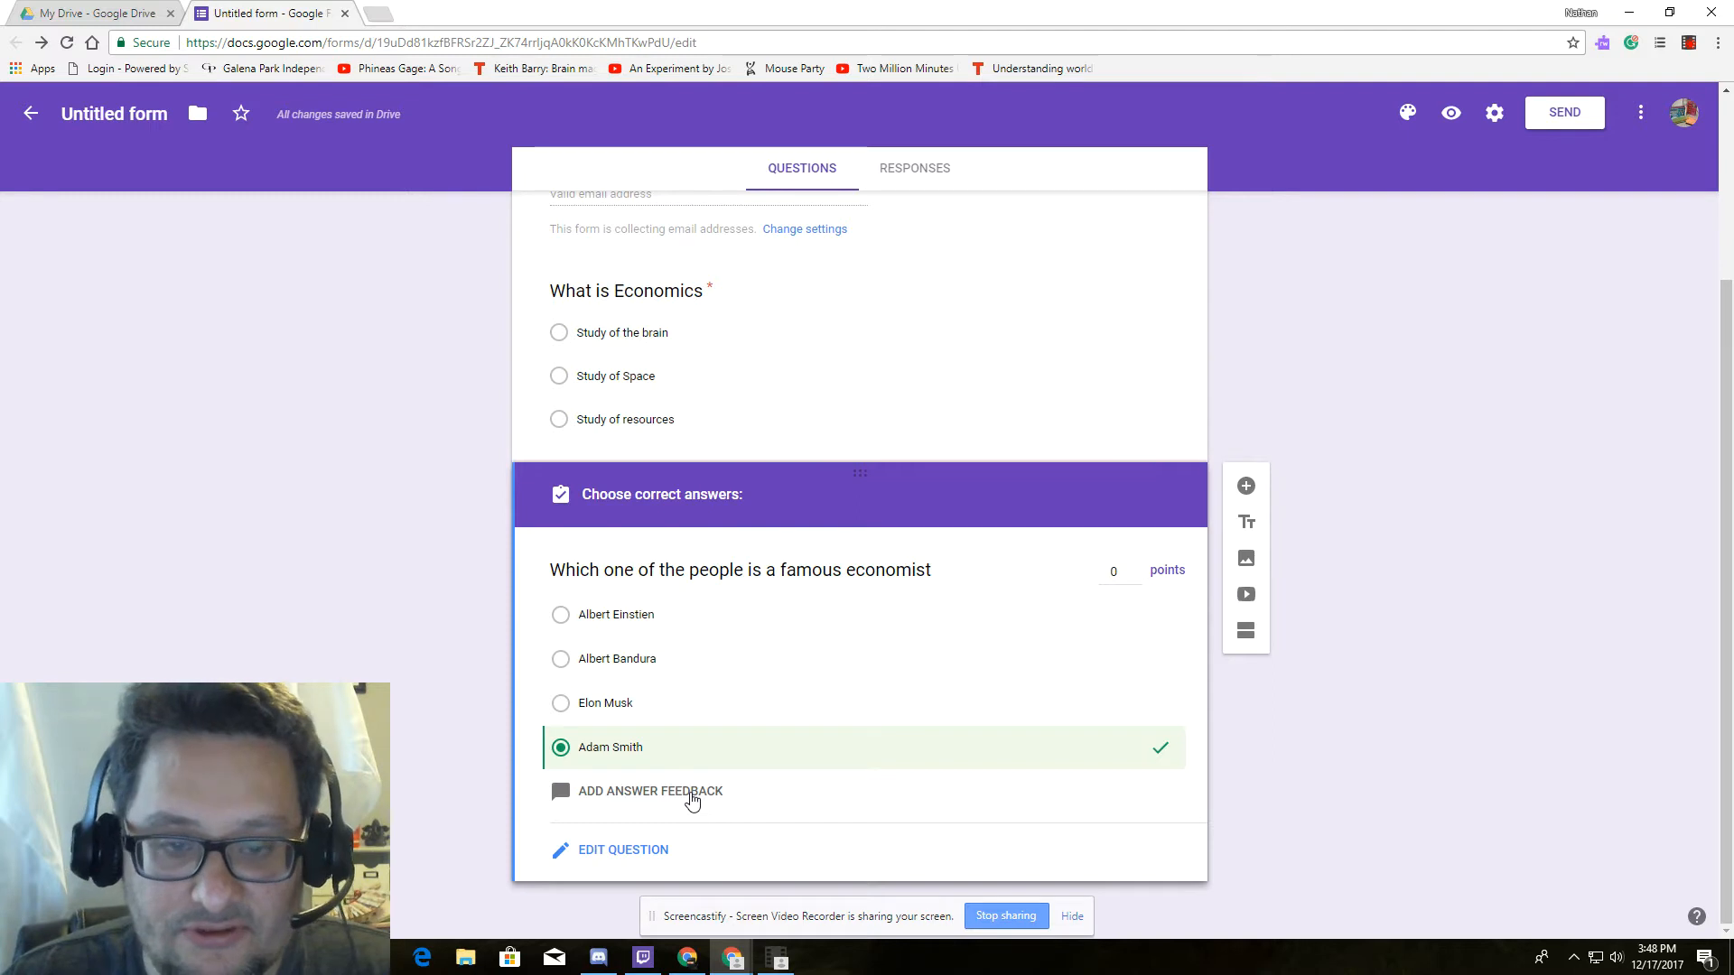
pyautogui.click(1139, 569)
pyautogui.click(1137, 569)
pyautogui.click(1138, 569)
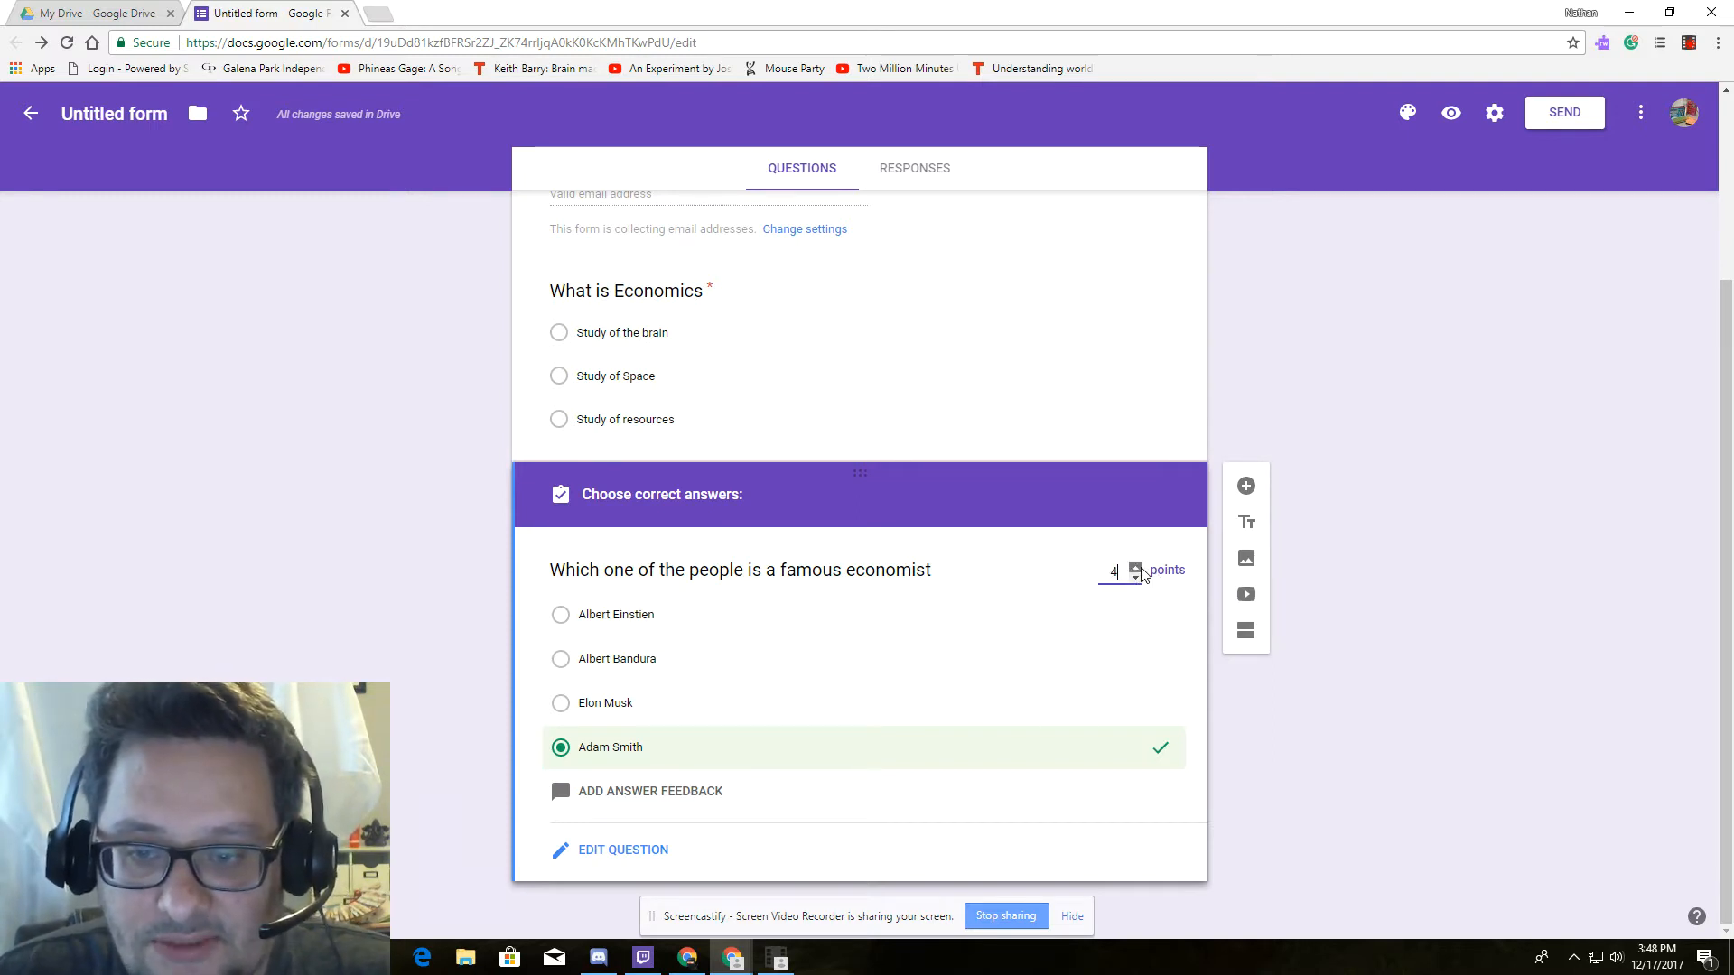
pyautogui.click(1135, 578)
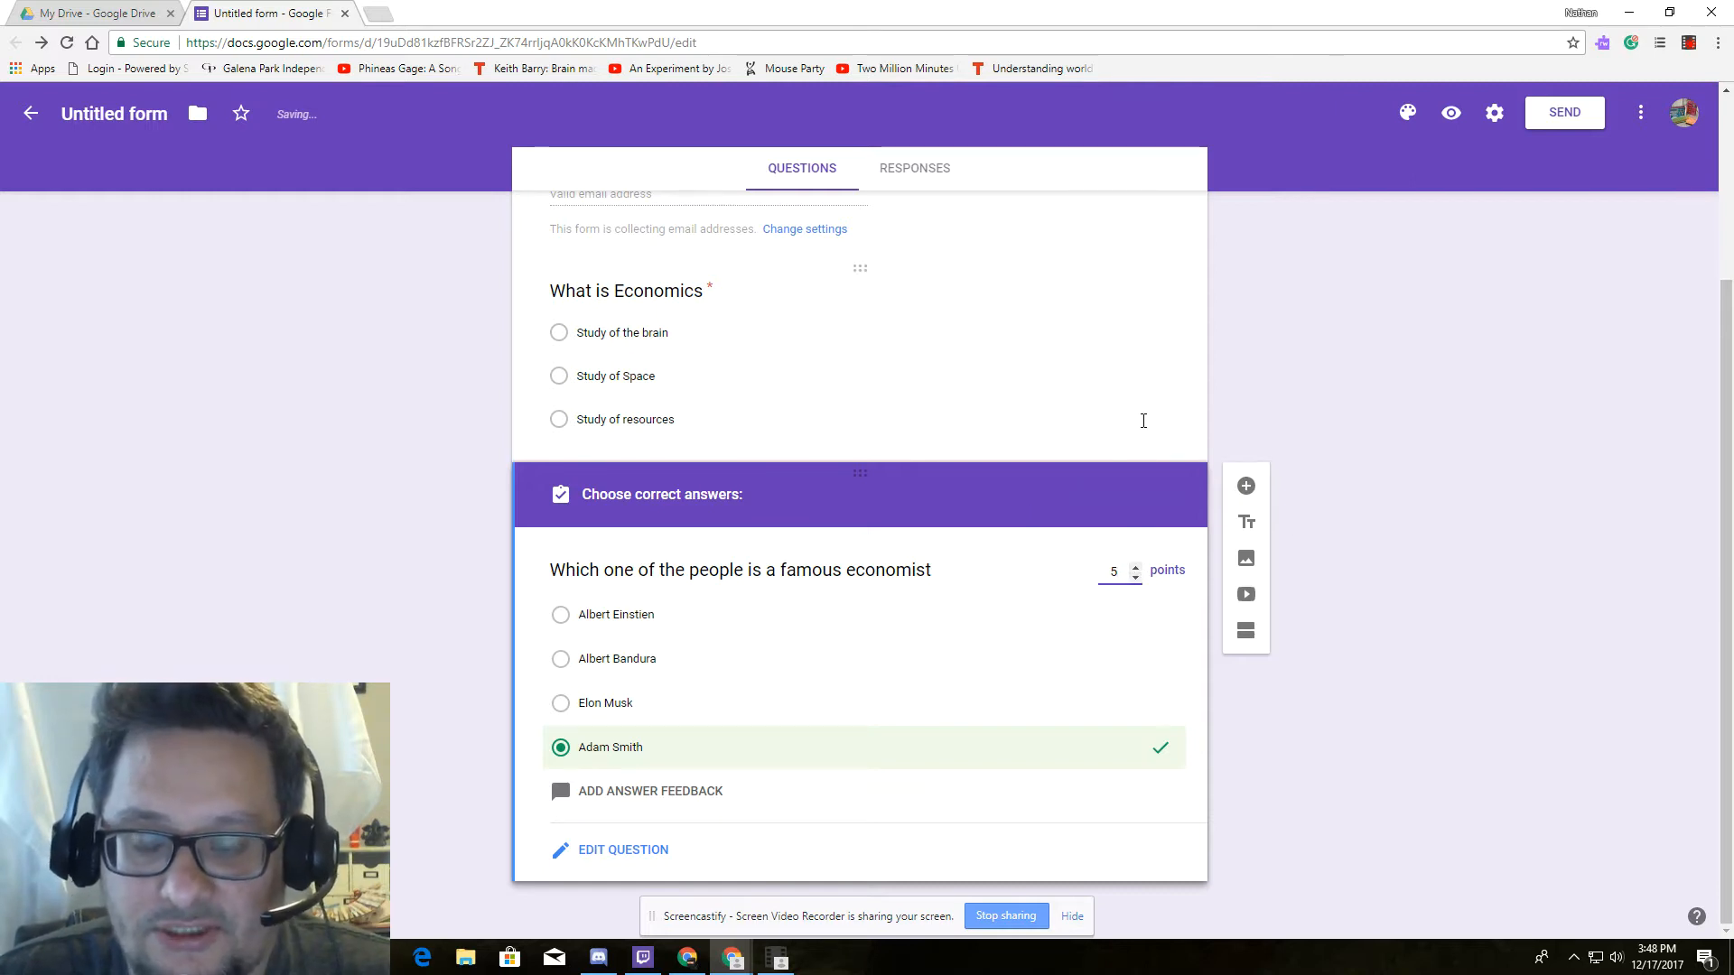
pyautogui.click(991, 414)
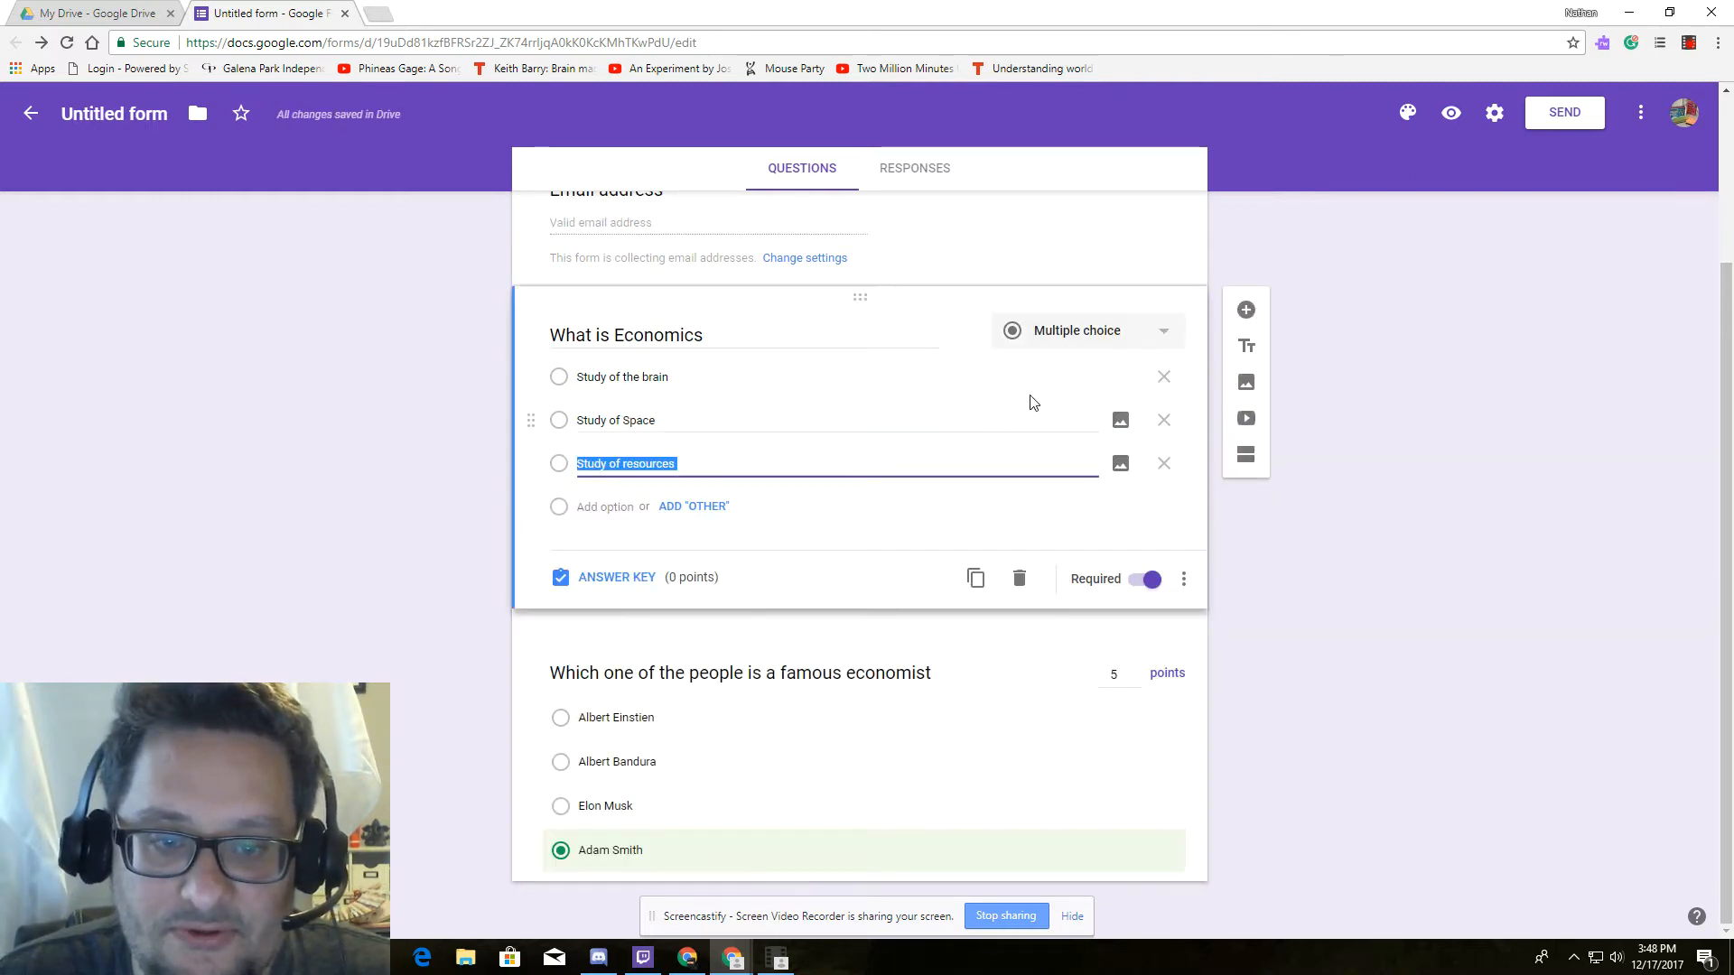
# Key 'Study of resources' as the correct answer to What is Economics, worth 5 points.
pyautogui.click(614, 578)
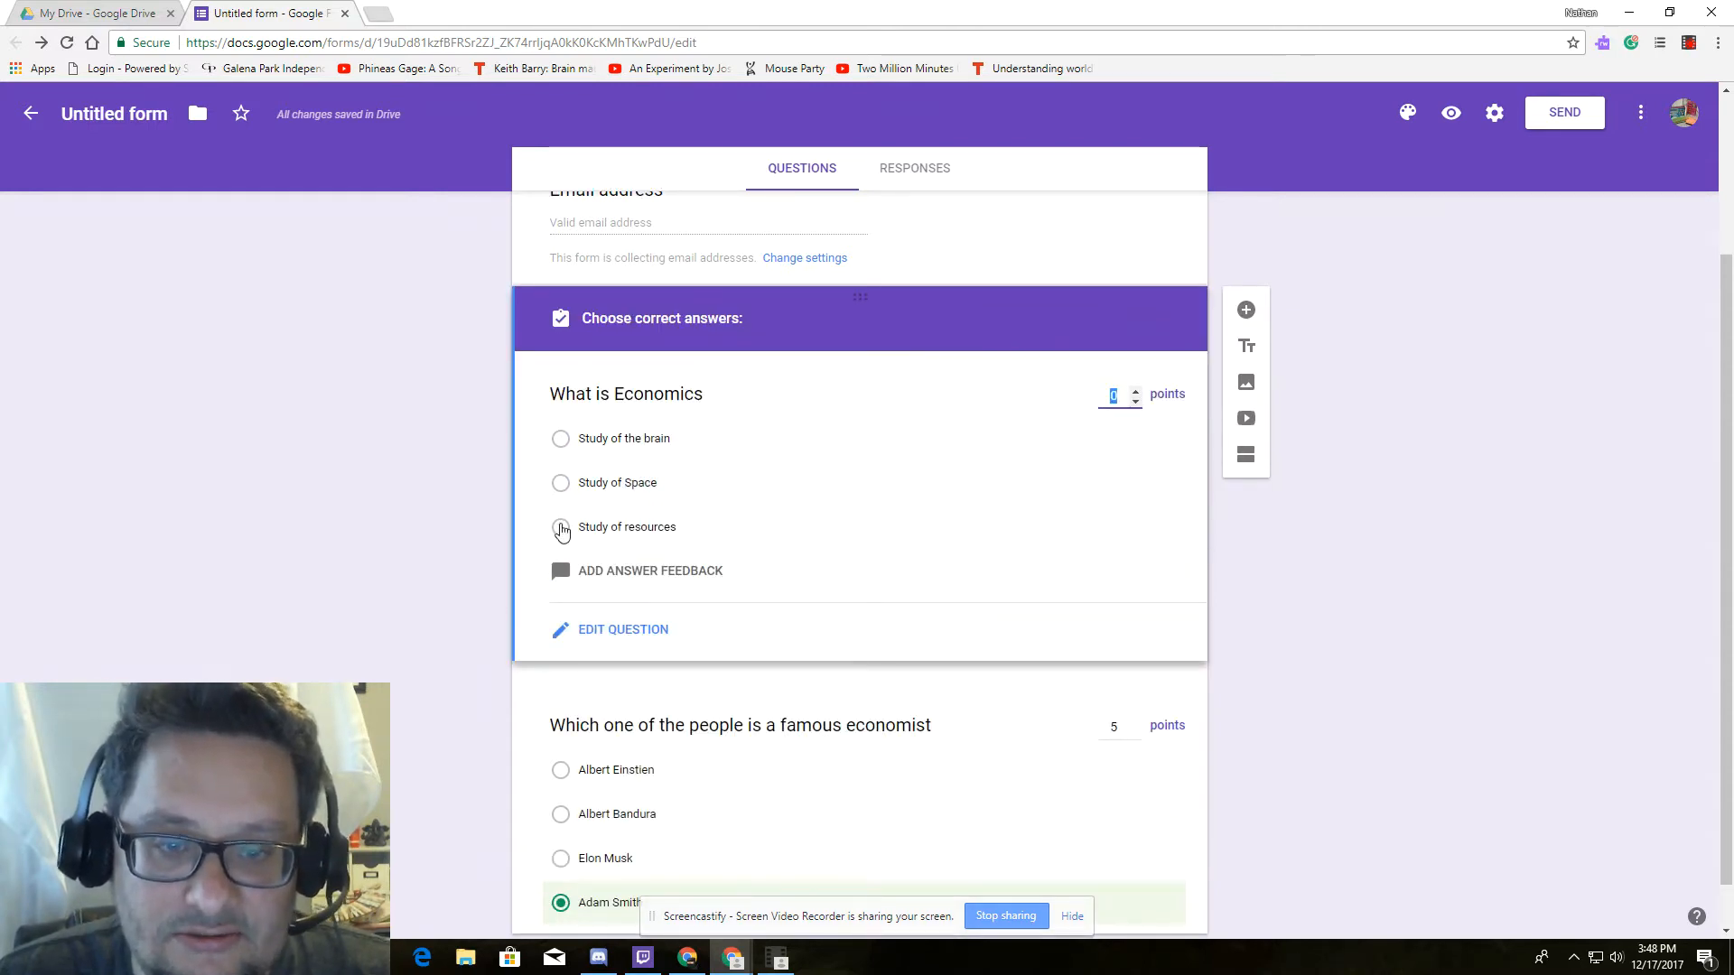
pyautogui.click(560, 528)
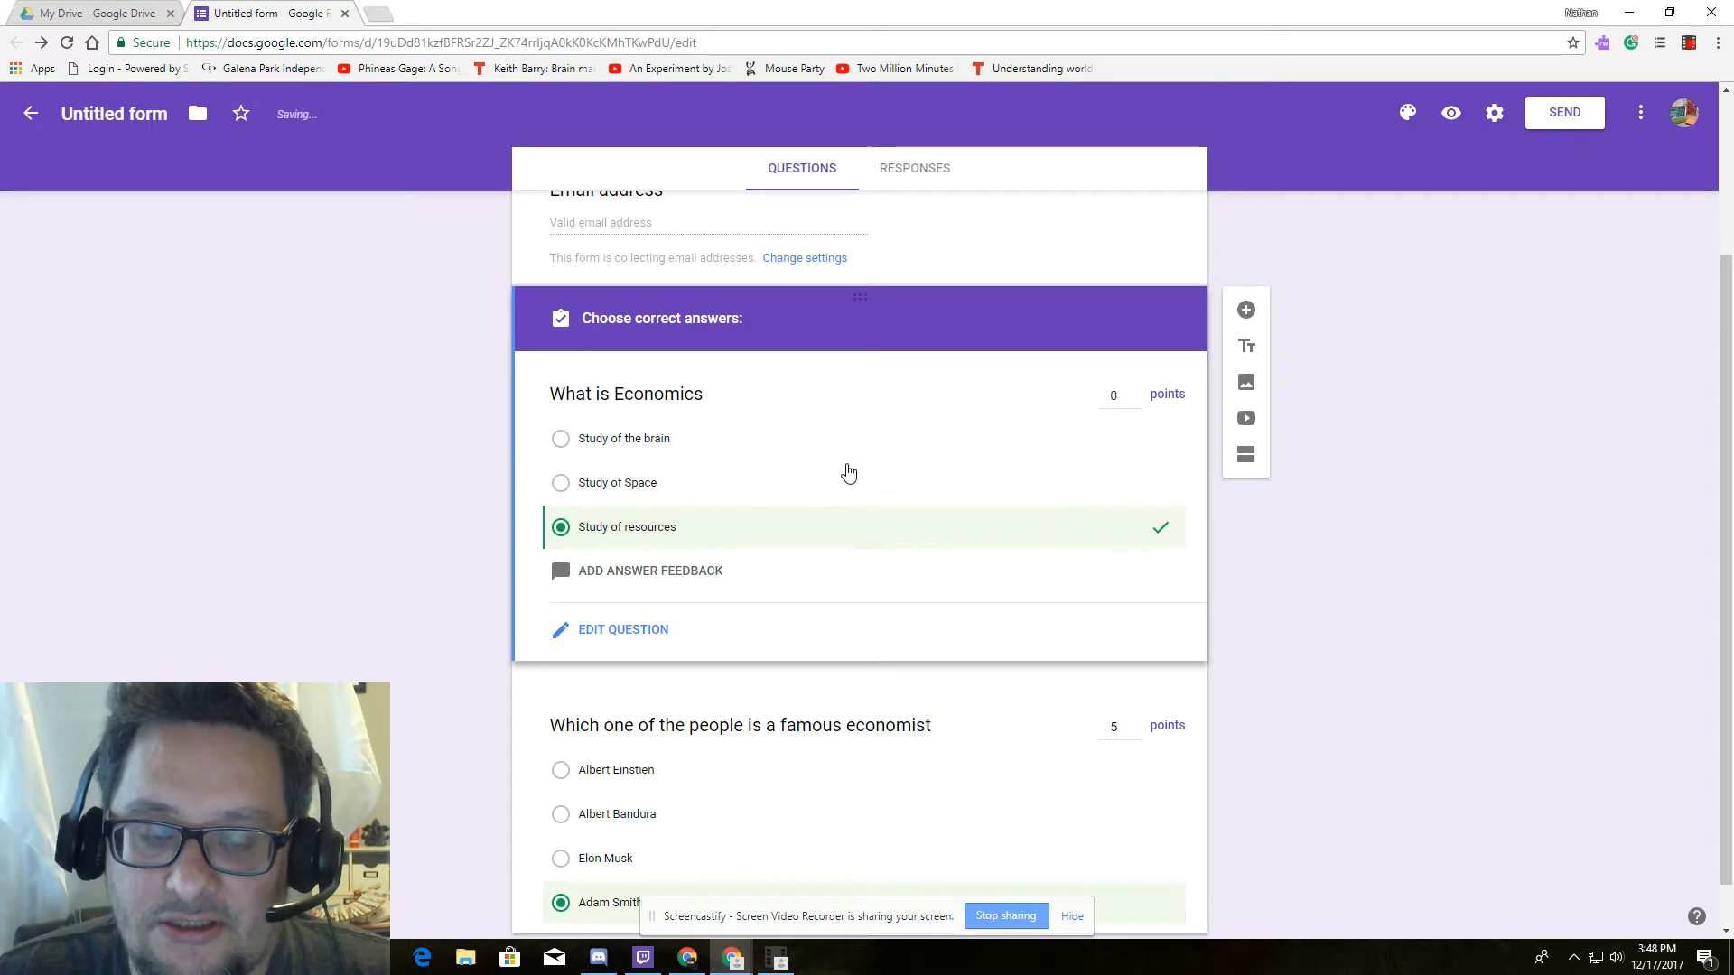
pyautogui.click(1130, 394)
pyautogui.click(1135, 394)
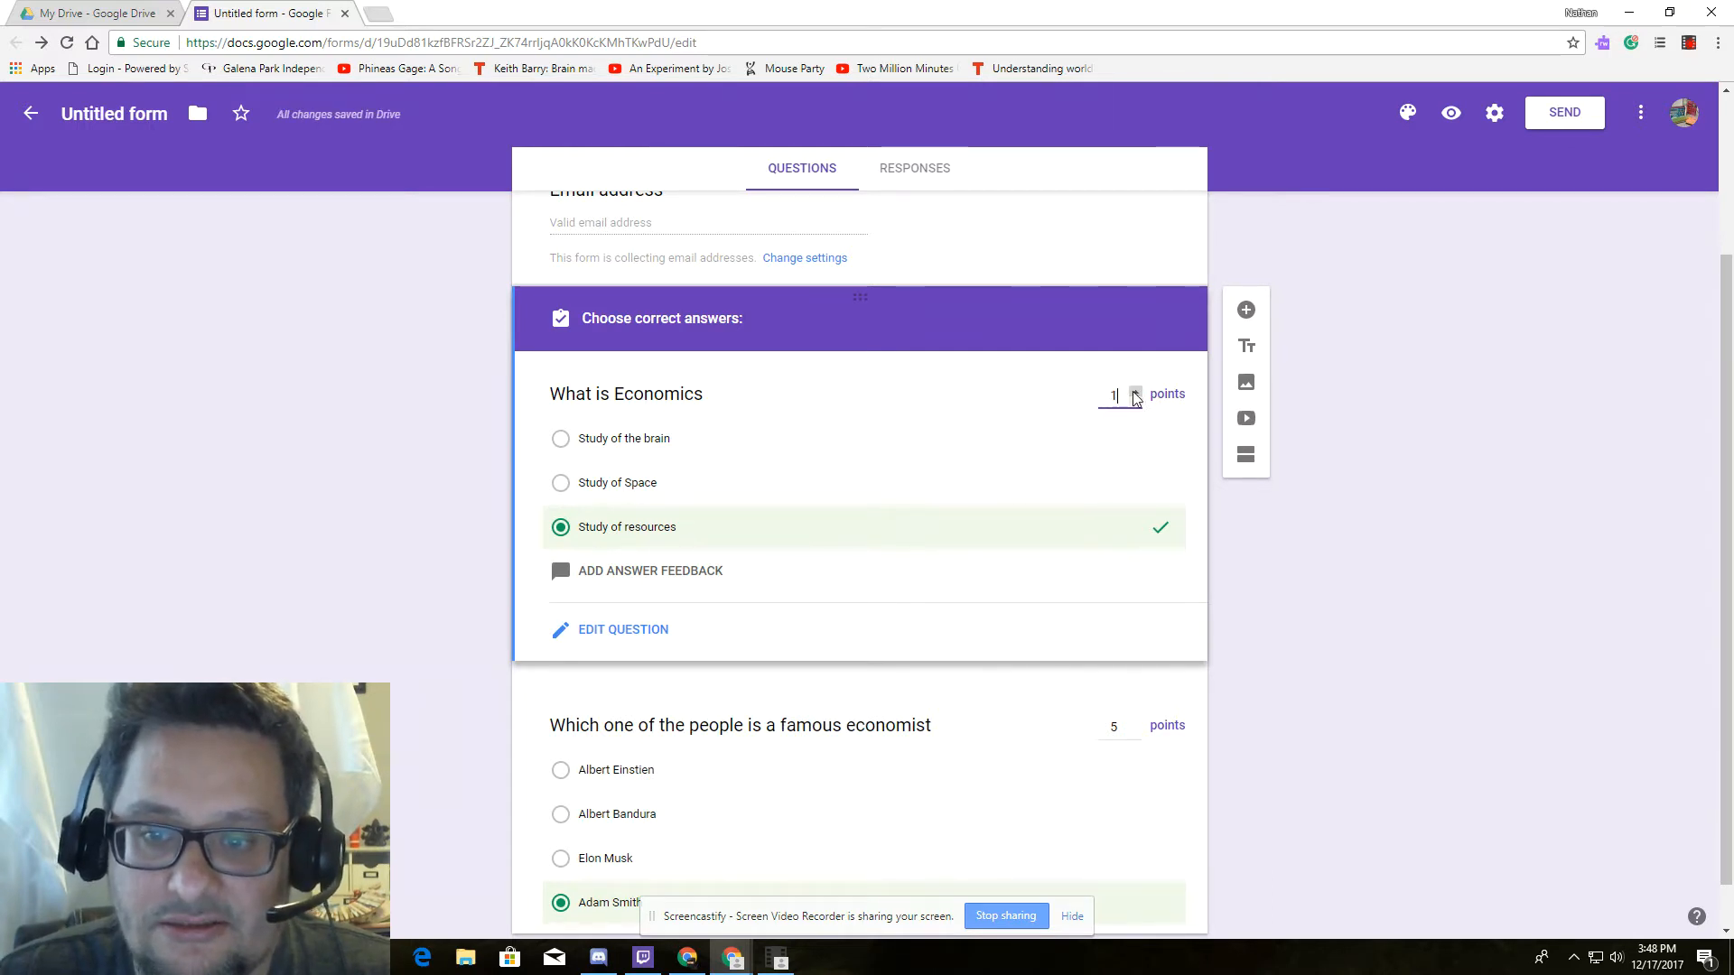
pyautogui.click(982, 517)
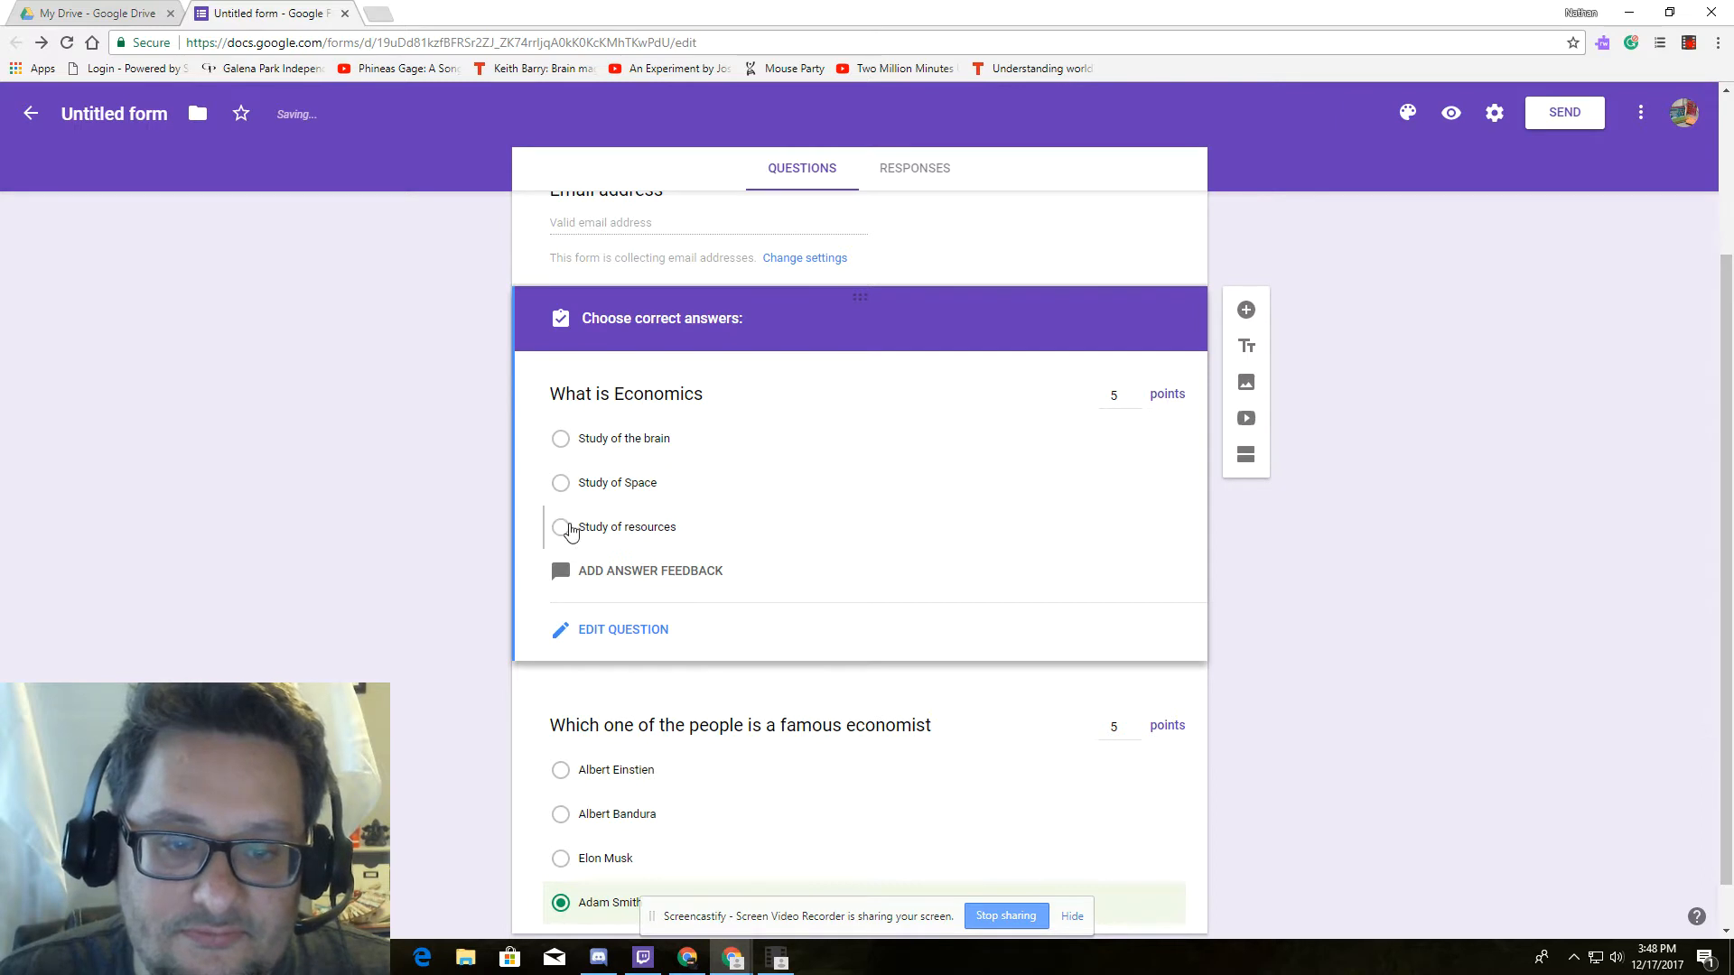
pyautogui.click(561, 527)
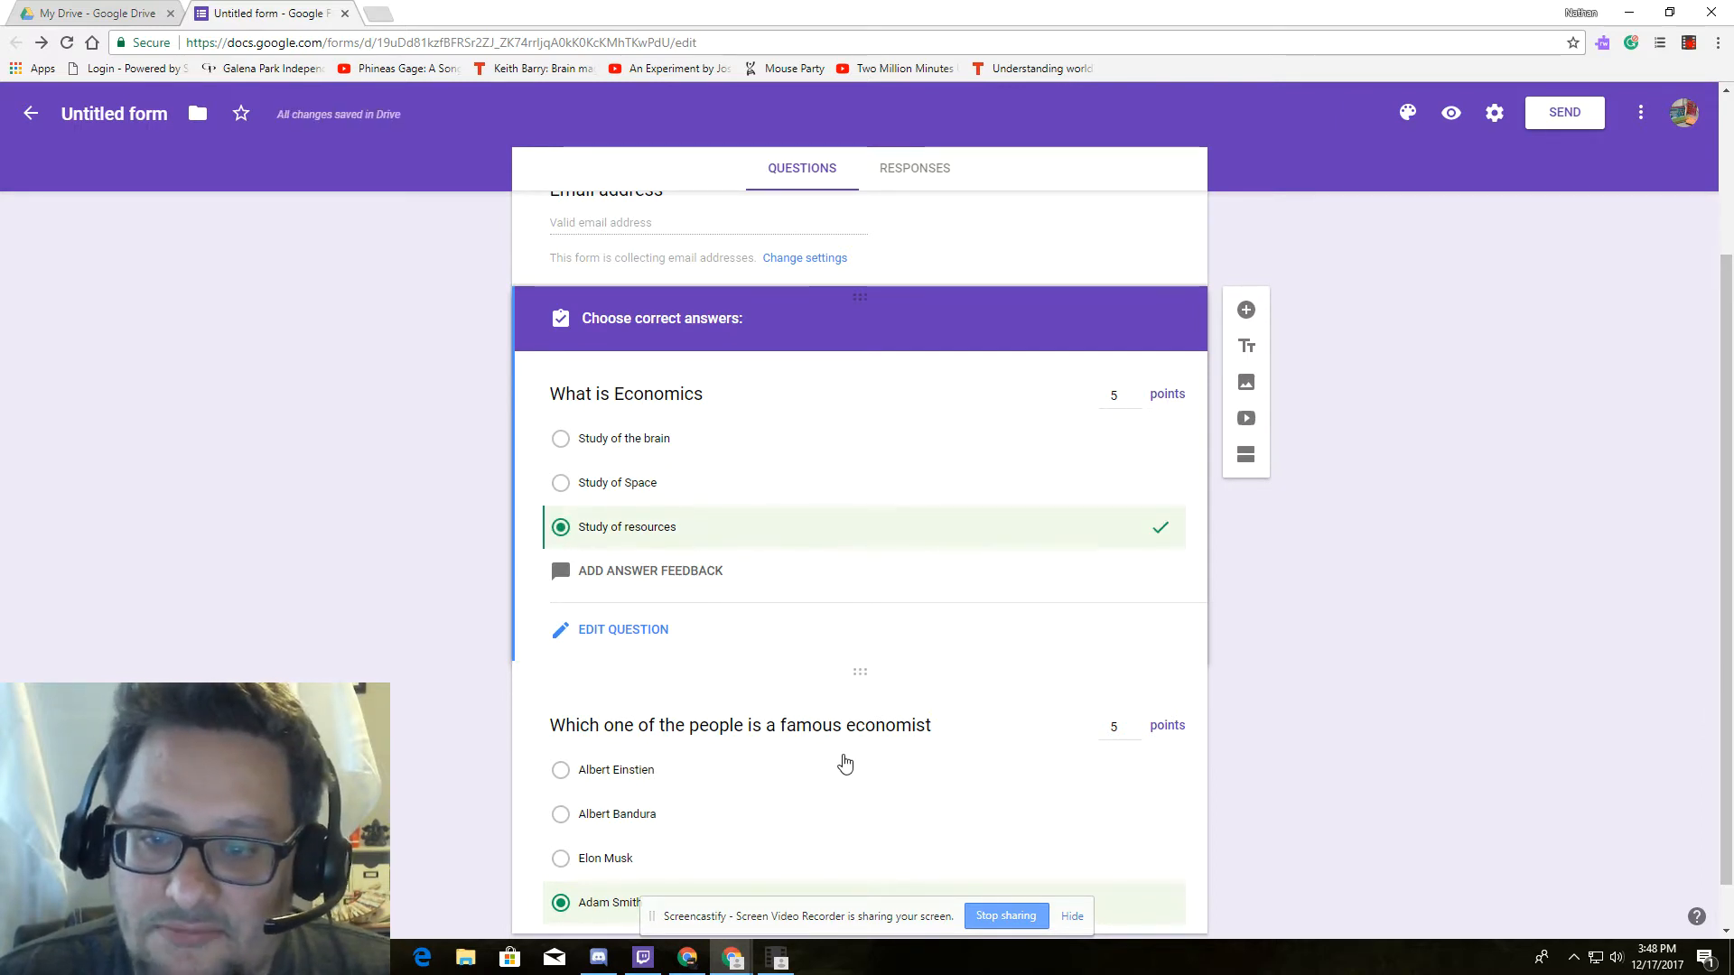
pyautogui.scroll(-1, 843, 763)
pyautogui.click(883, 751)
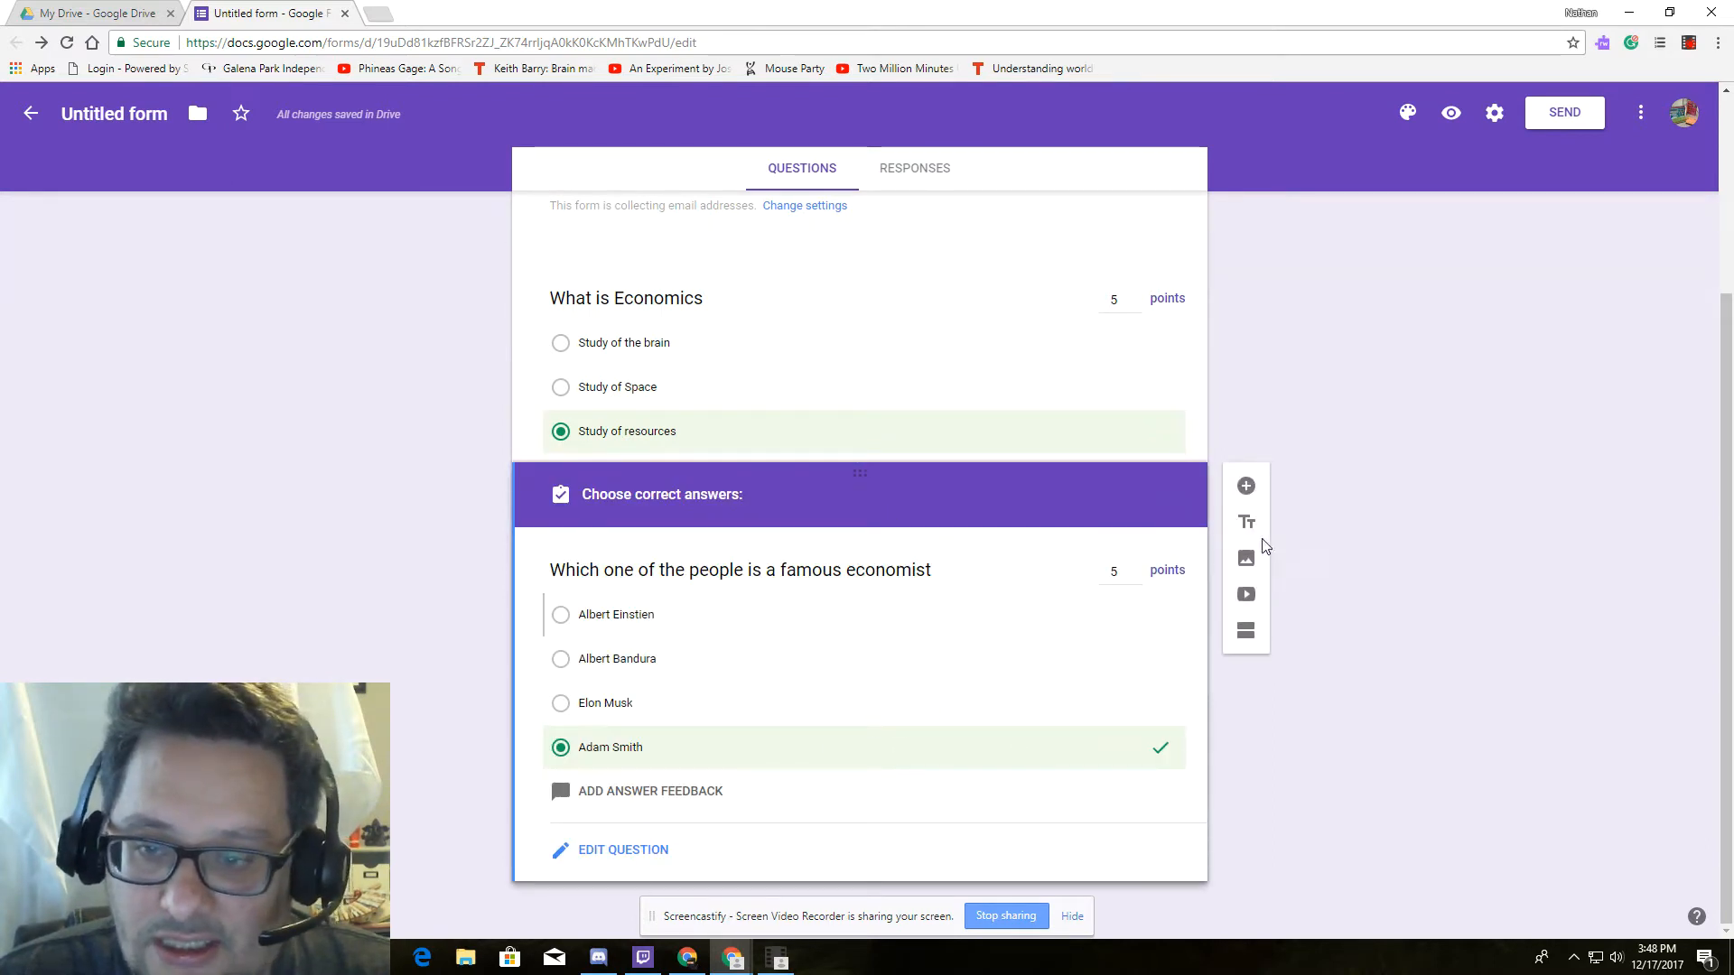
pyautogui.click(1246, 486)
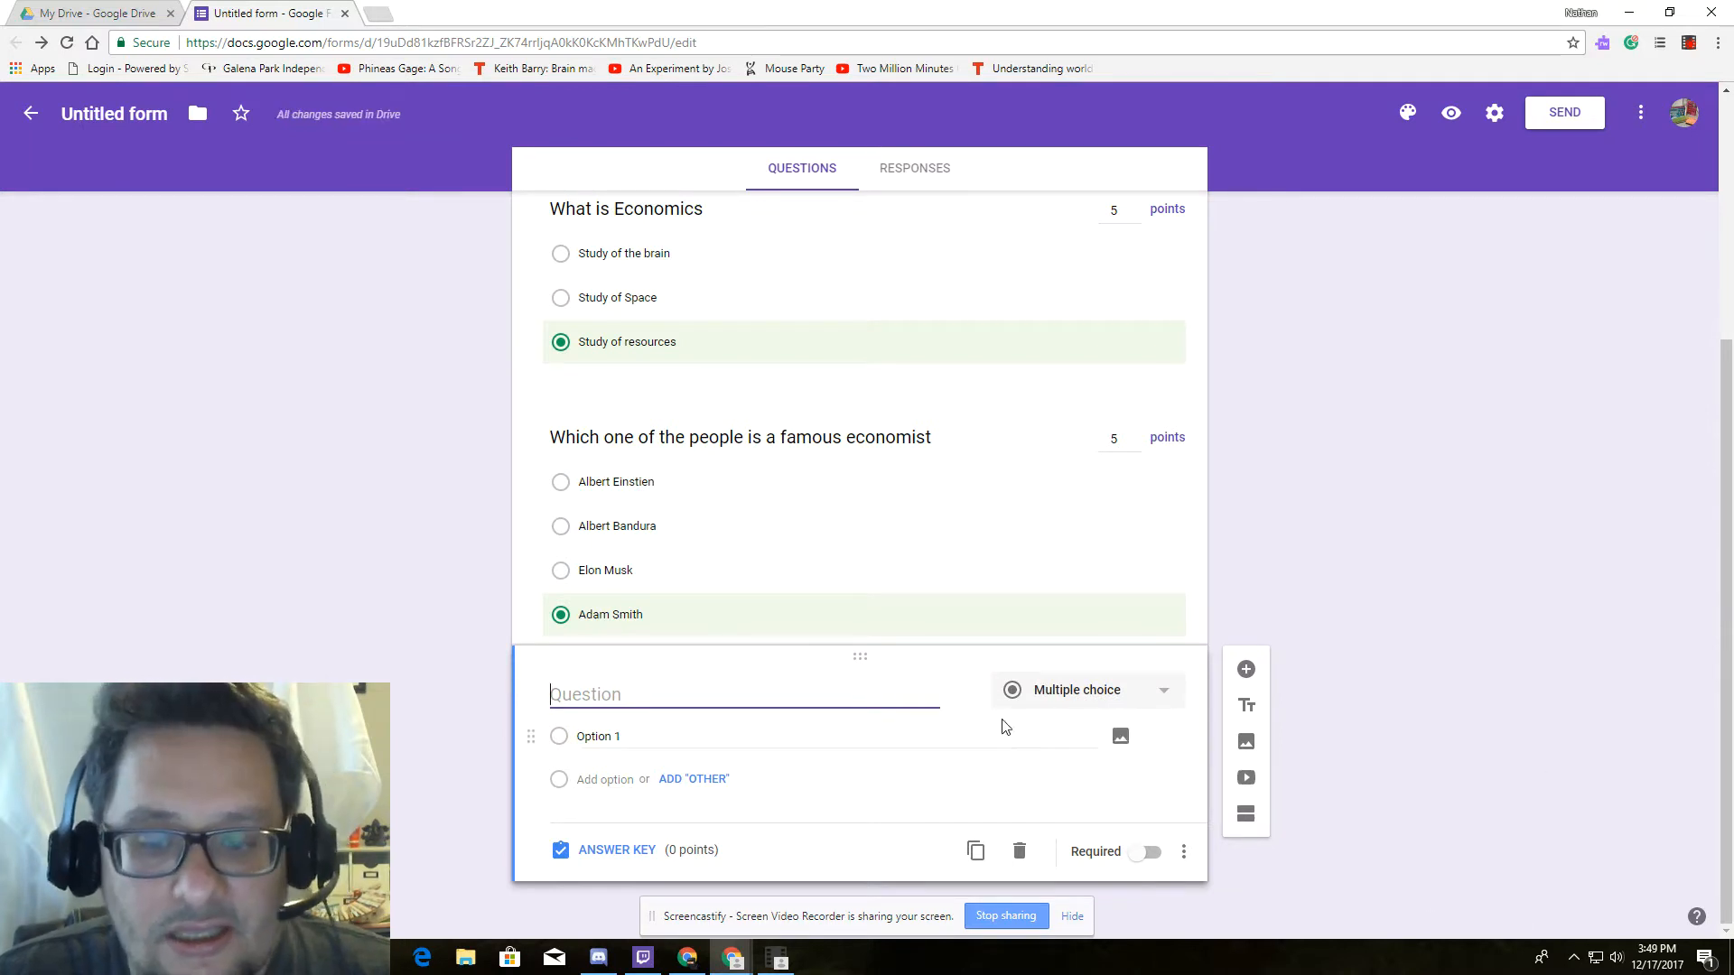
# Scroll back to the form title and bring up the form's Send options.
pyautogui.scroll(4, 1124, 844)
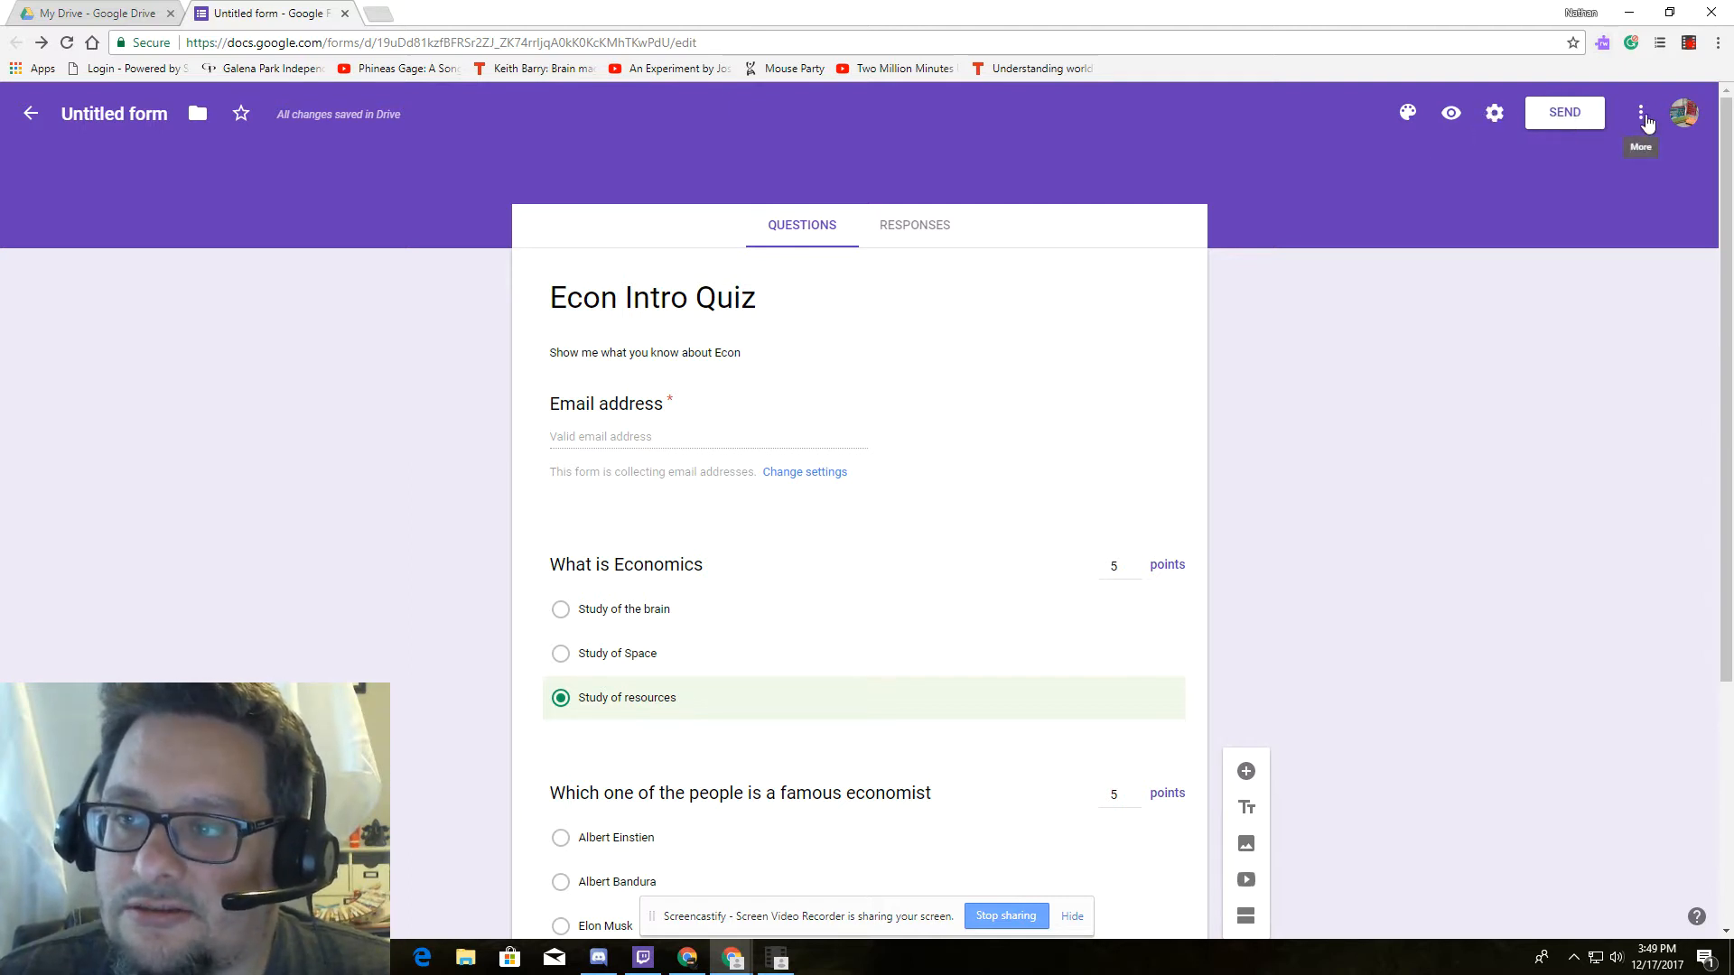
pyautogui.scroll(-3, 1169, 309)
pyautogui.scroll(3, 1169, 316)
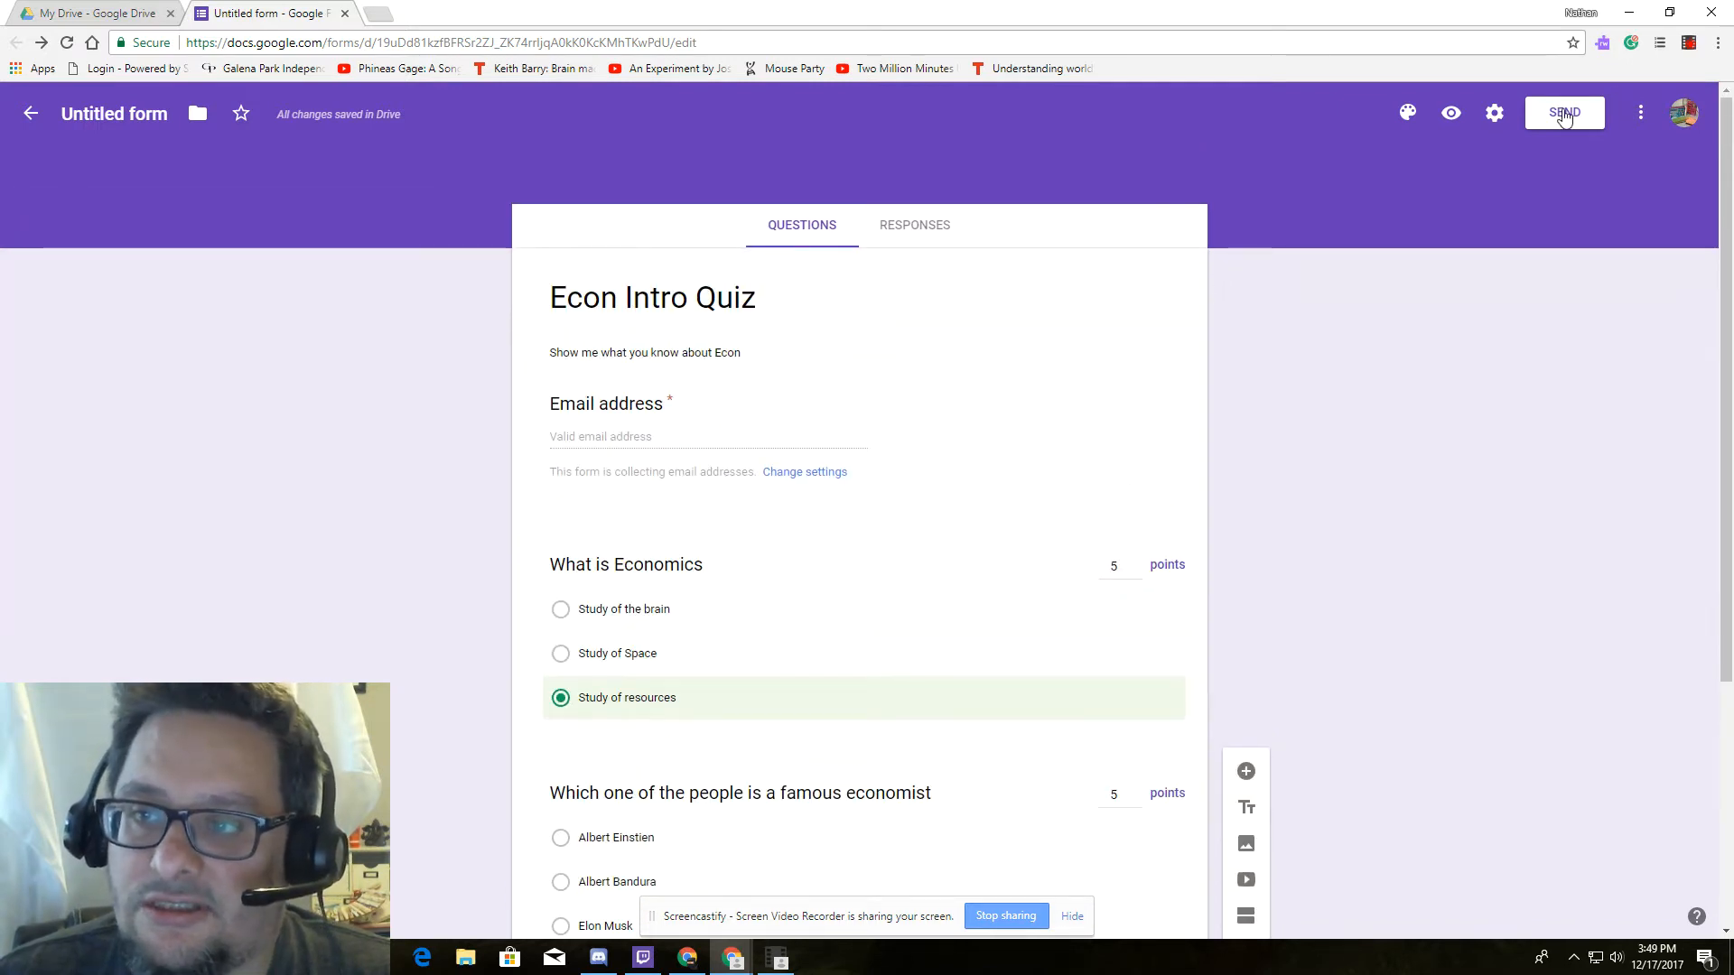
pyautogui.click(1564, 115)
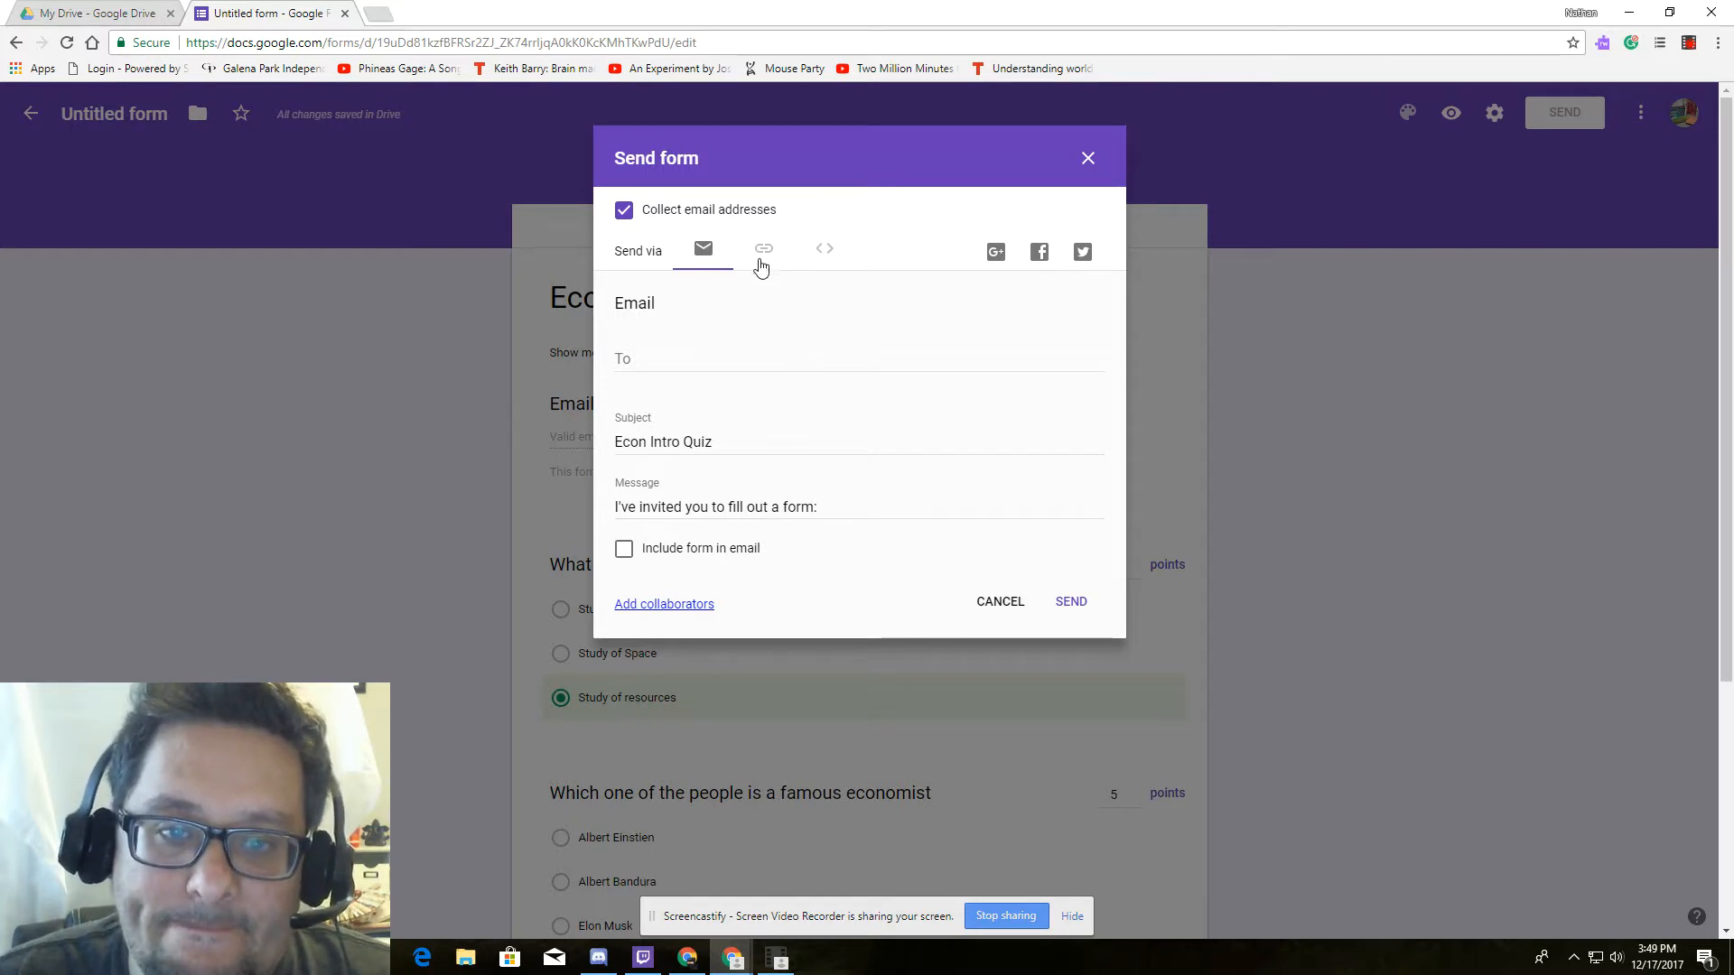
# Turn on Shorten URL for the form link and look over the Embed and Email tabs.
pyautogui.click(763, 260)
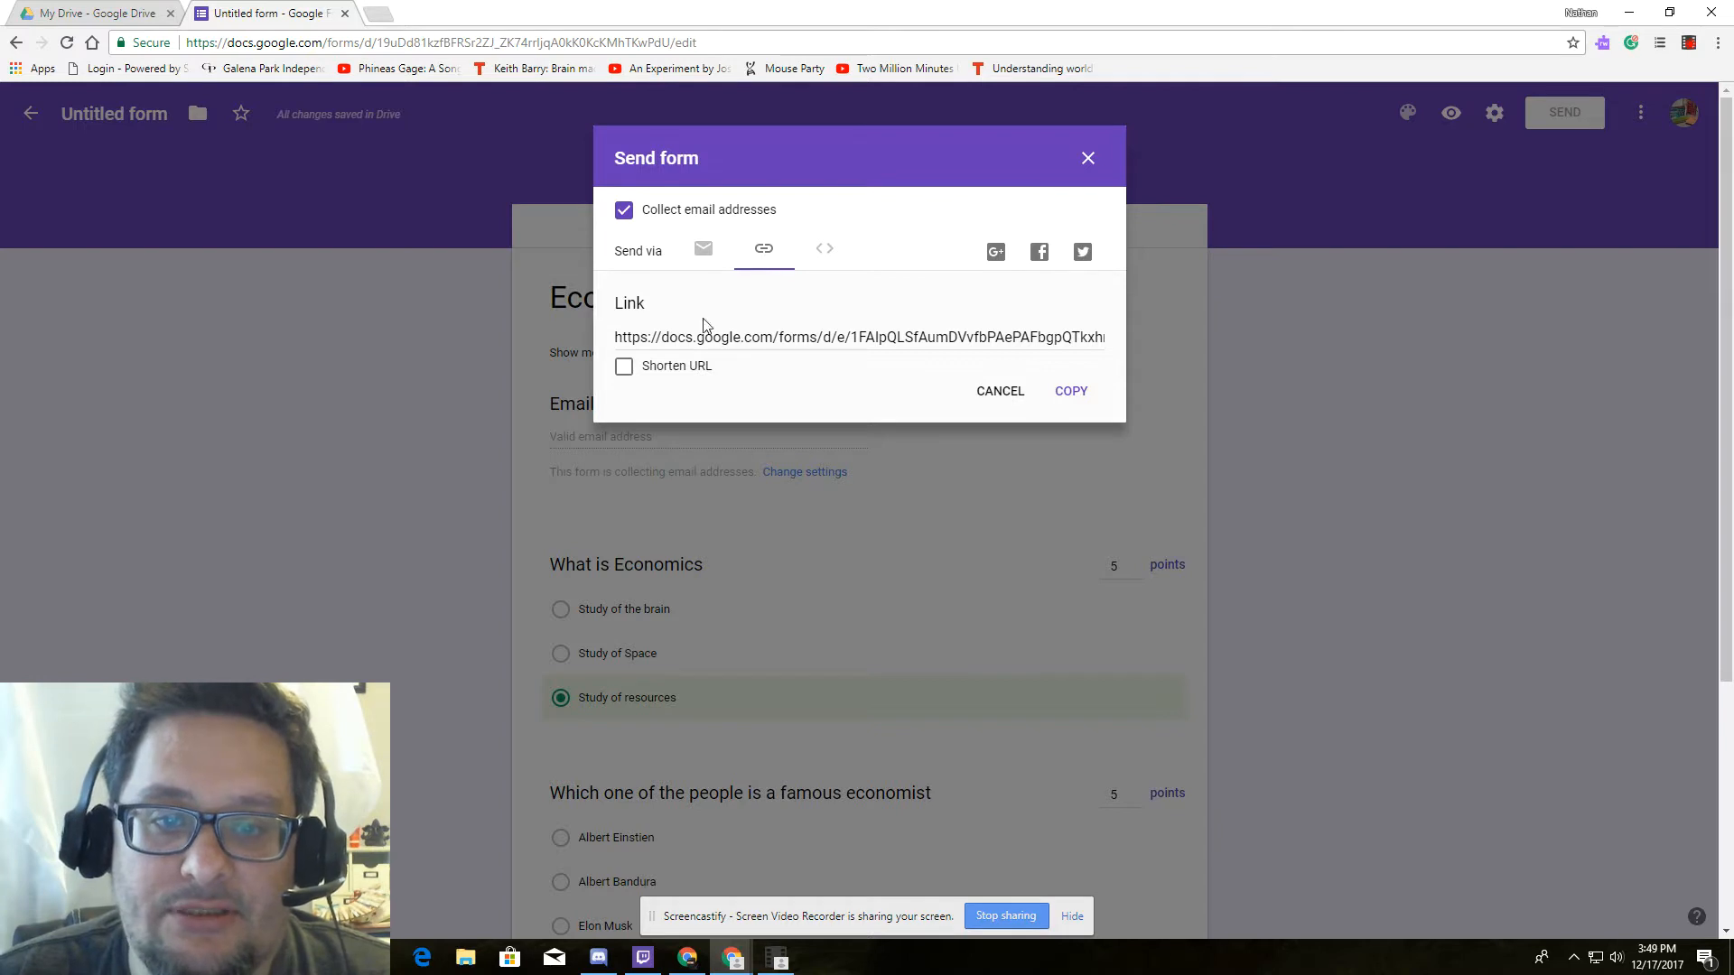
pyautogui.click(633, 374)
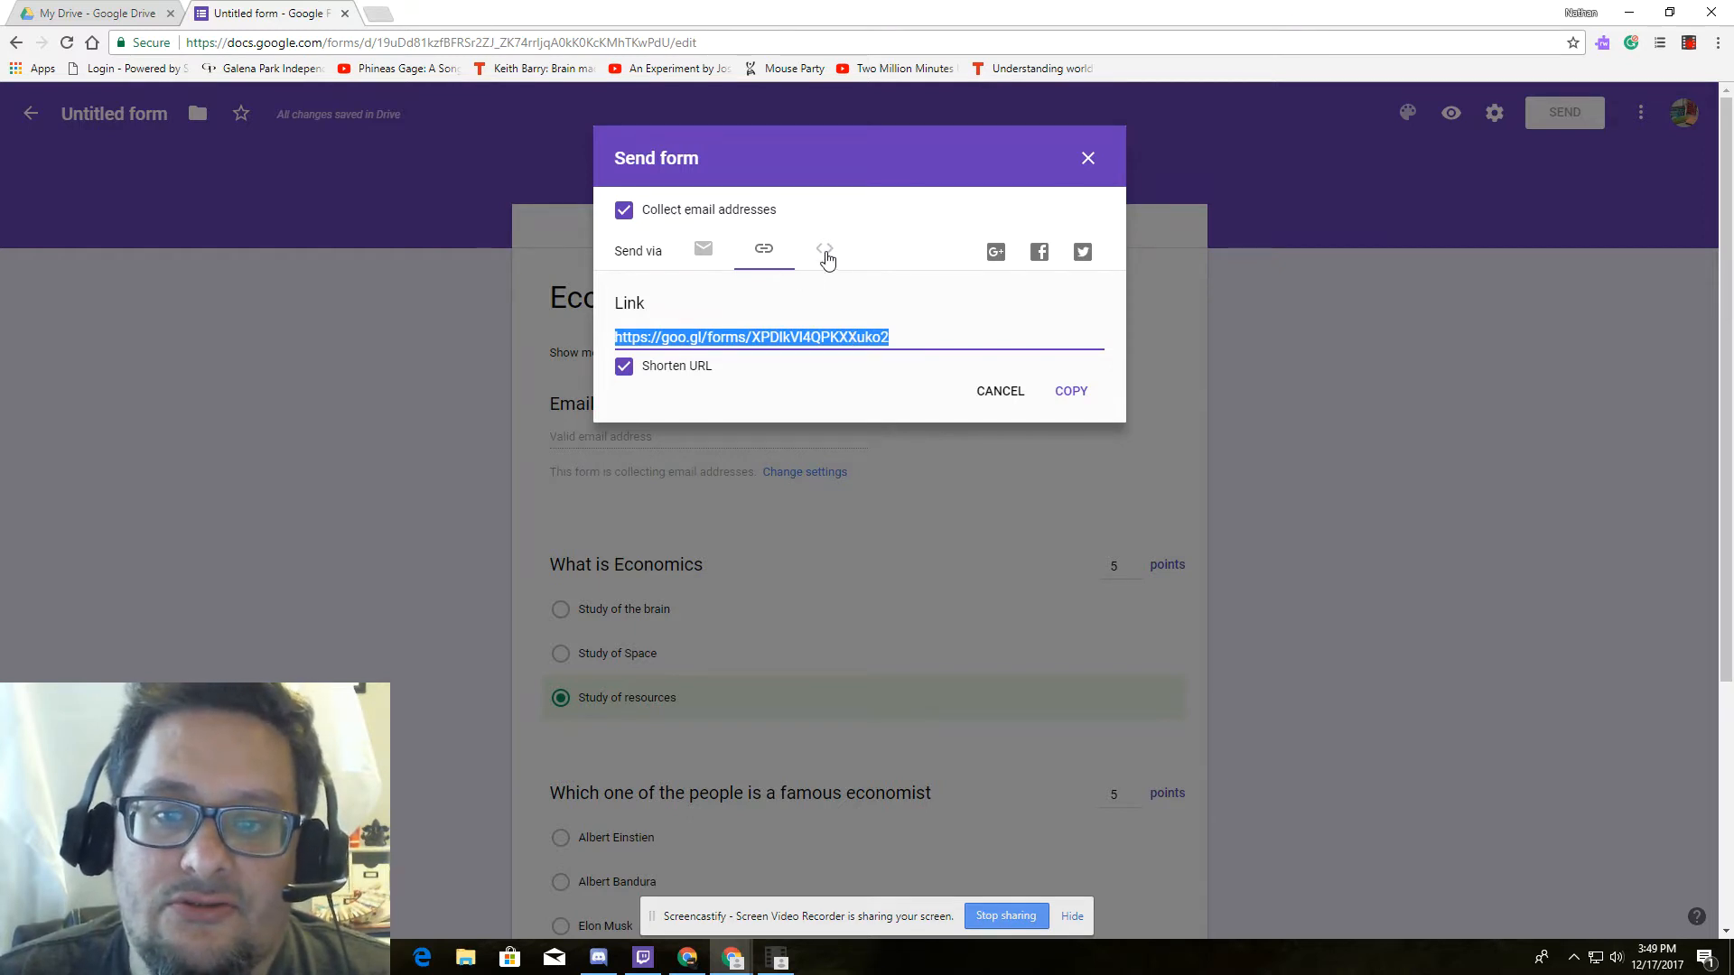
pyautogui.click(825, 253)
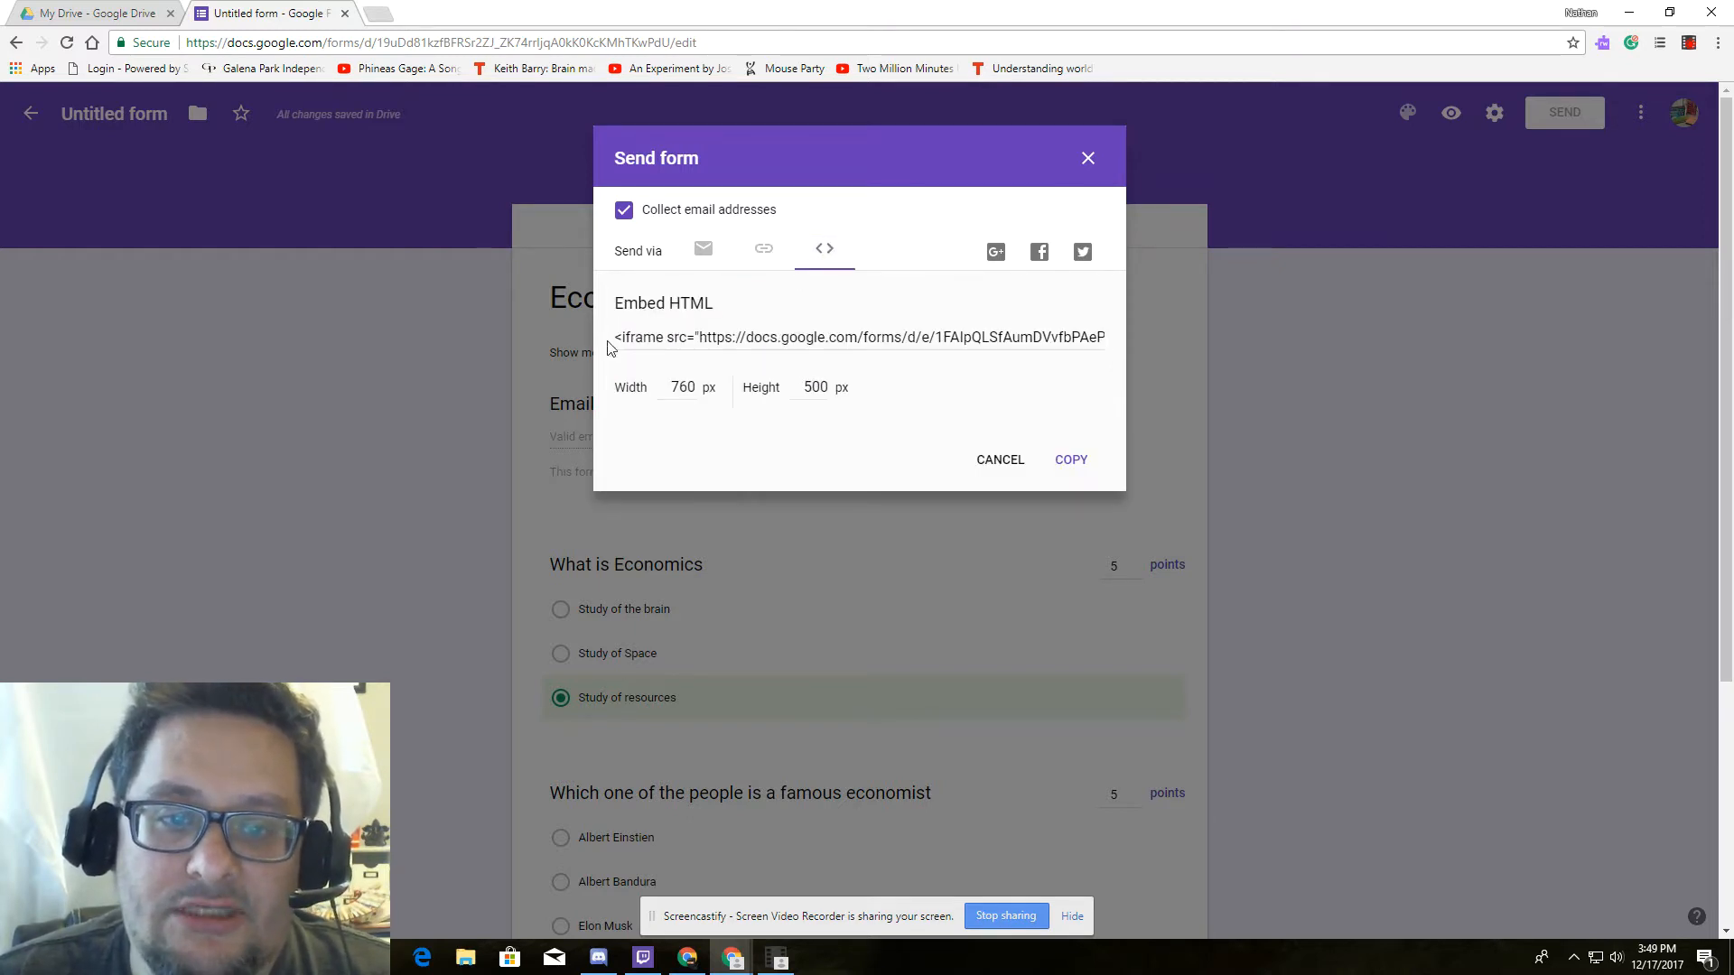
pyautogui.click(764, 250)
pyautogui.click(703, 250)
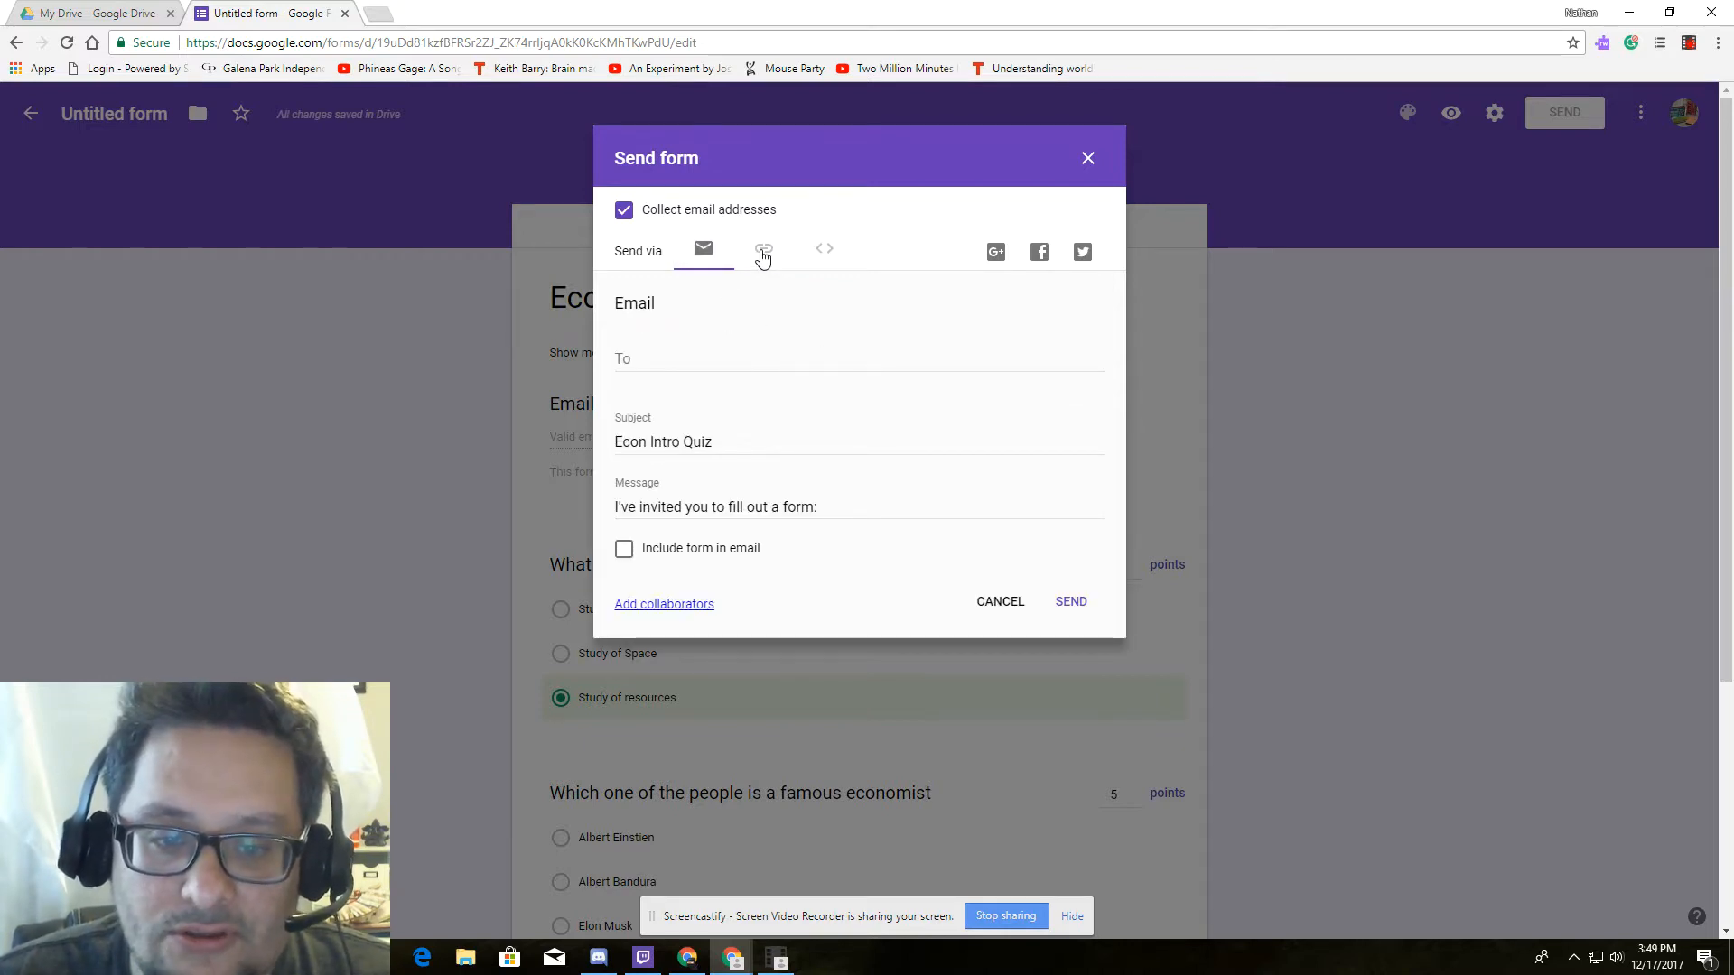
pyautogui.click(768, 256)
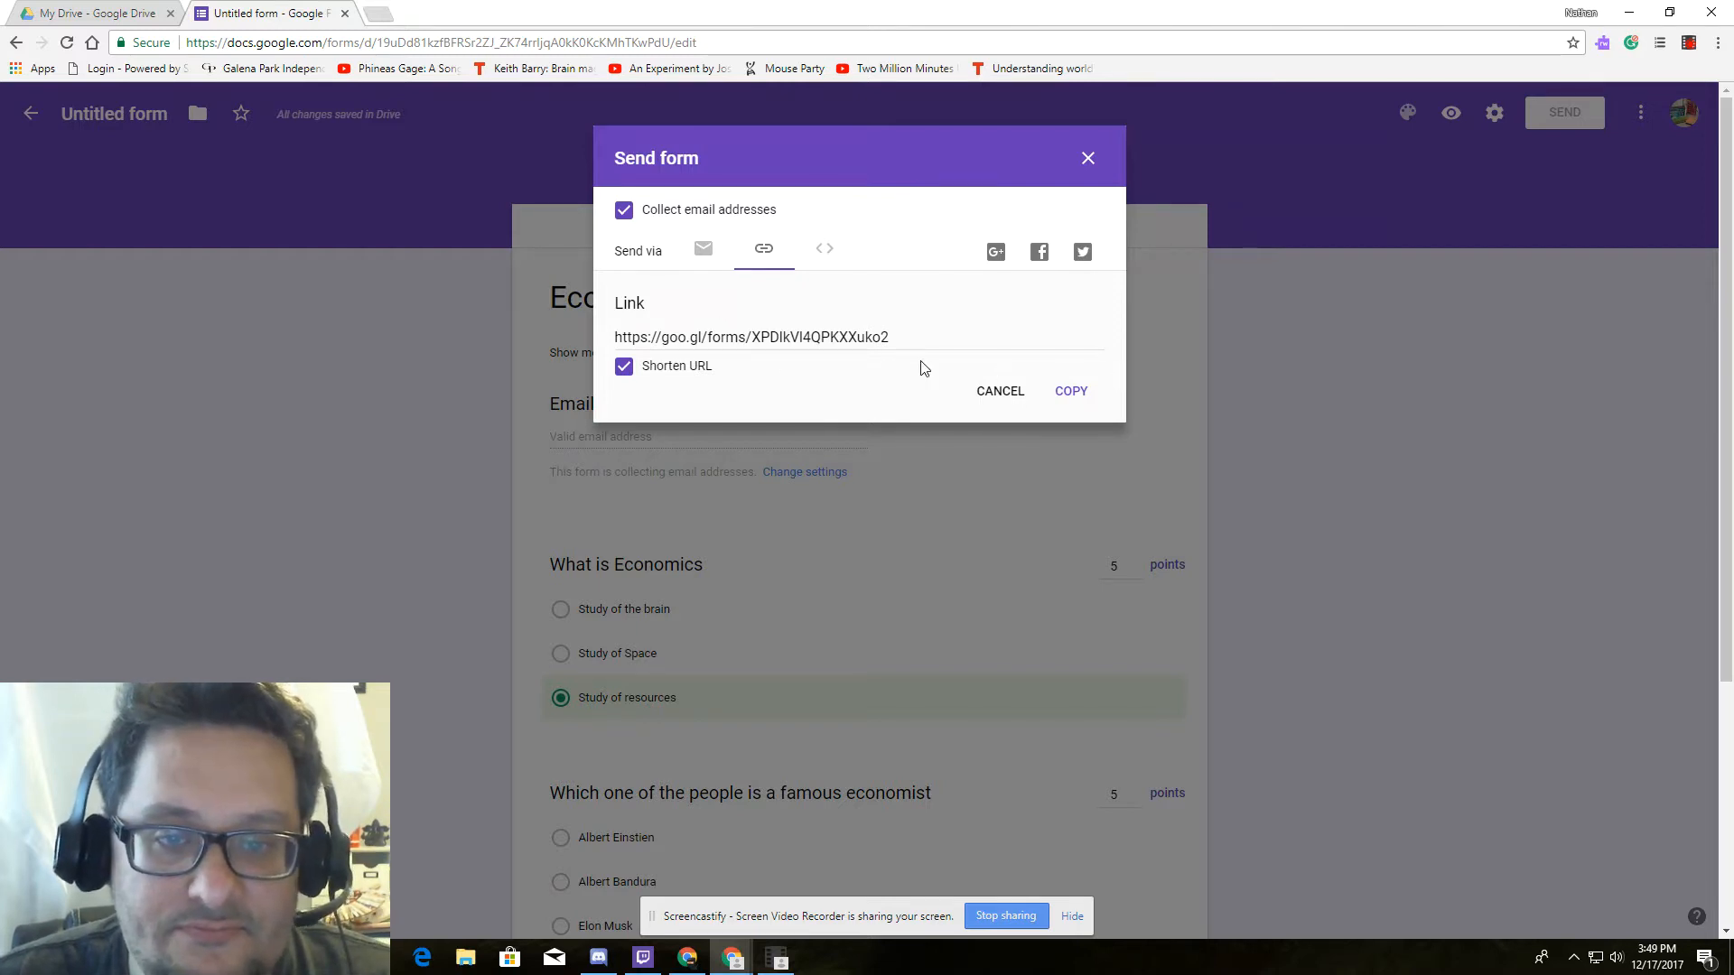
# Copy the shortened link, close the Send dialog, and preview the quiz.
pyautogui.click(1071, 393)
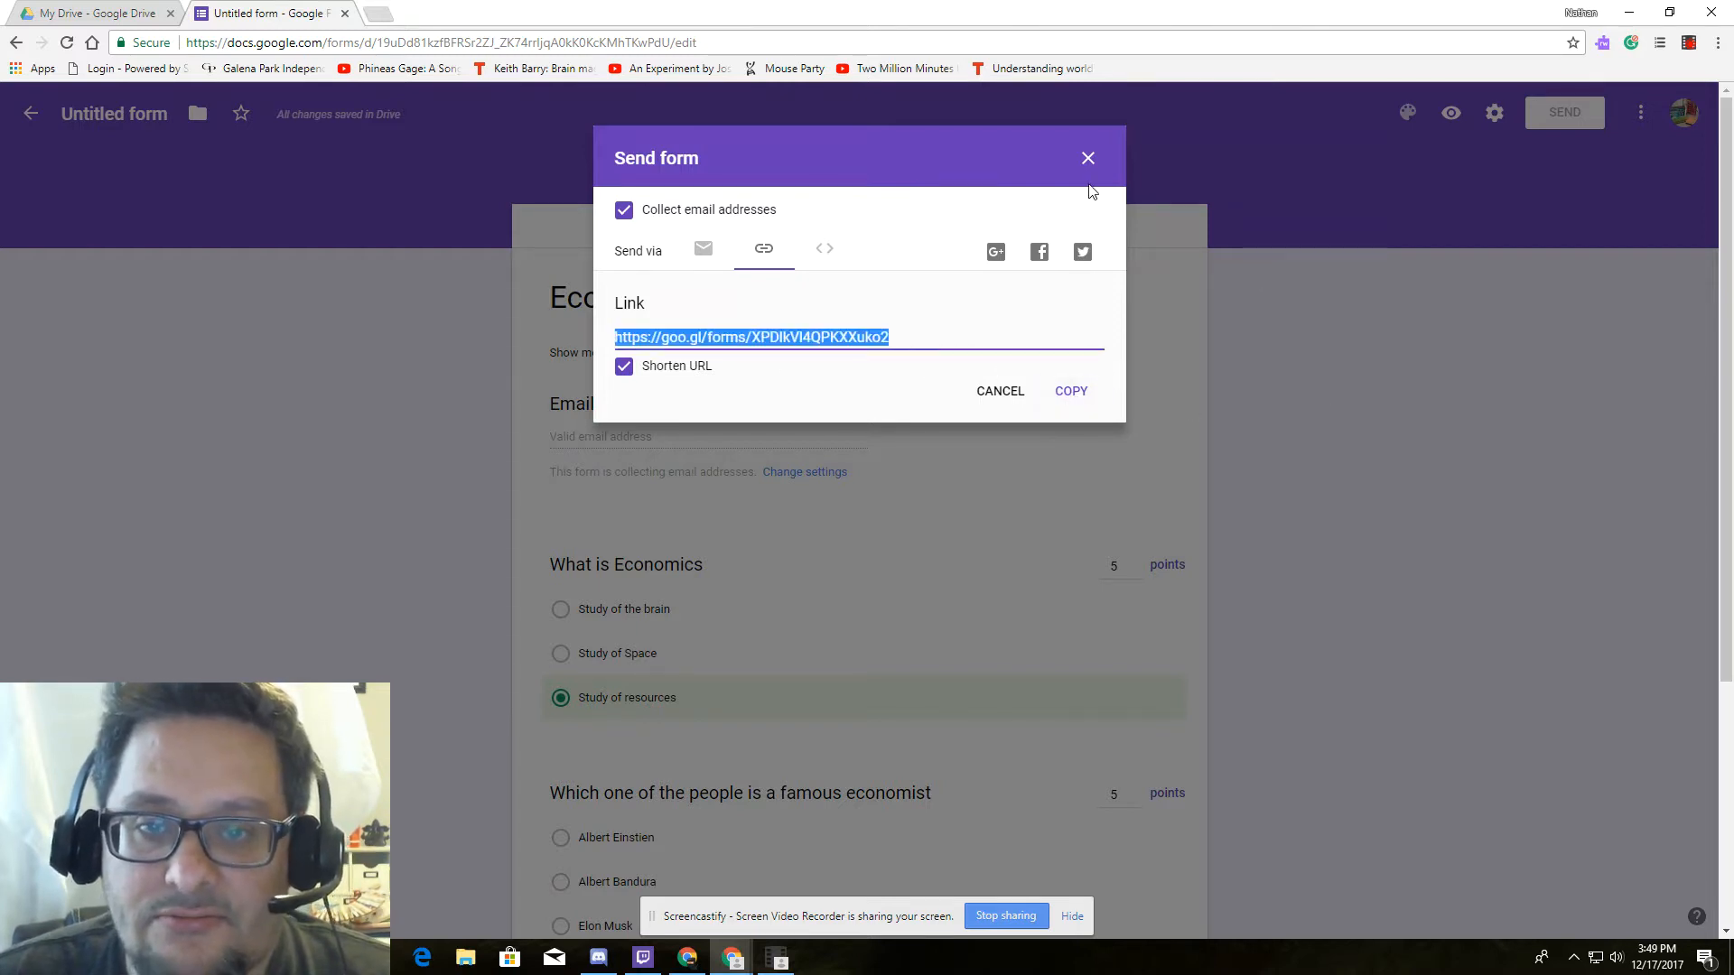
pyautogui.click(1086, 160)
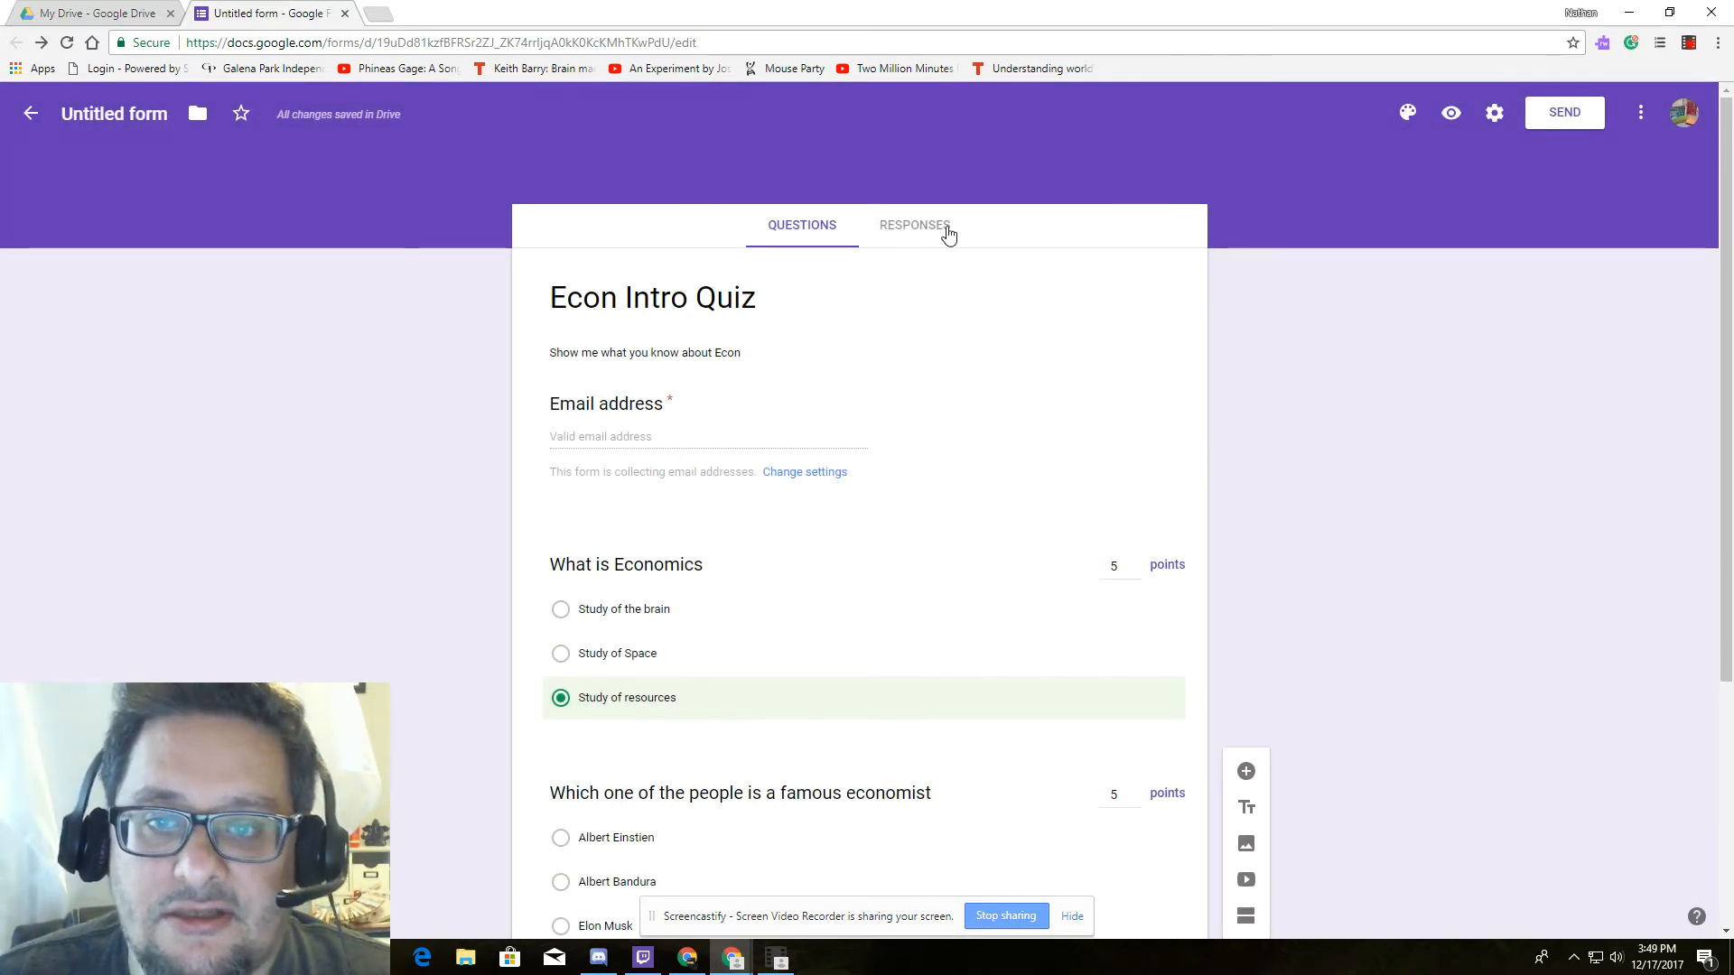
pyautogui.scroll(-4, 1324, 578)
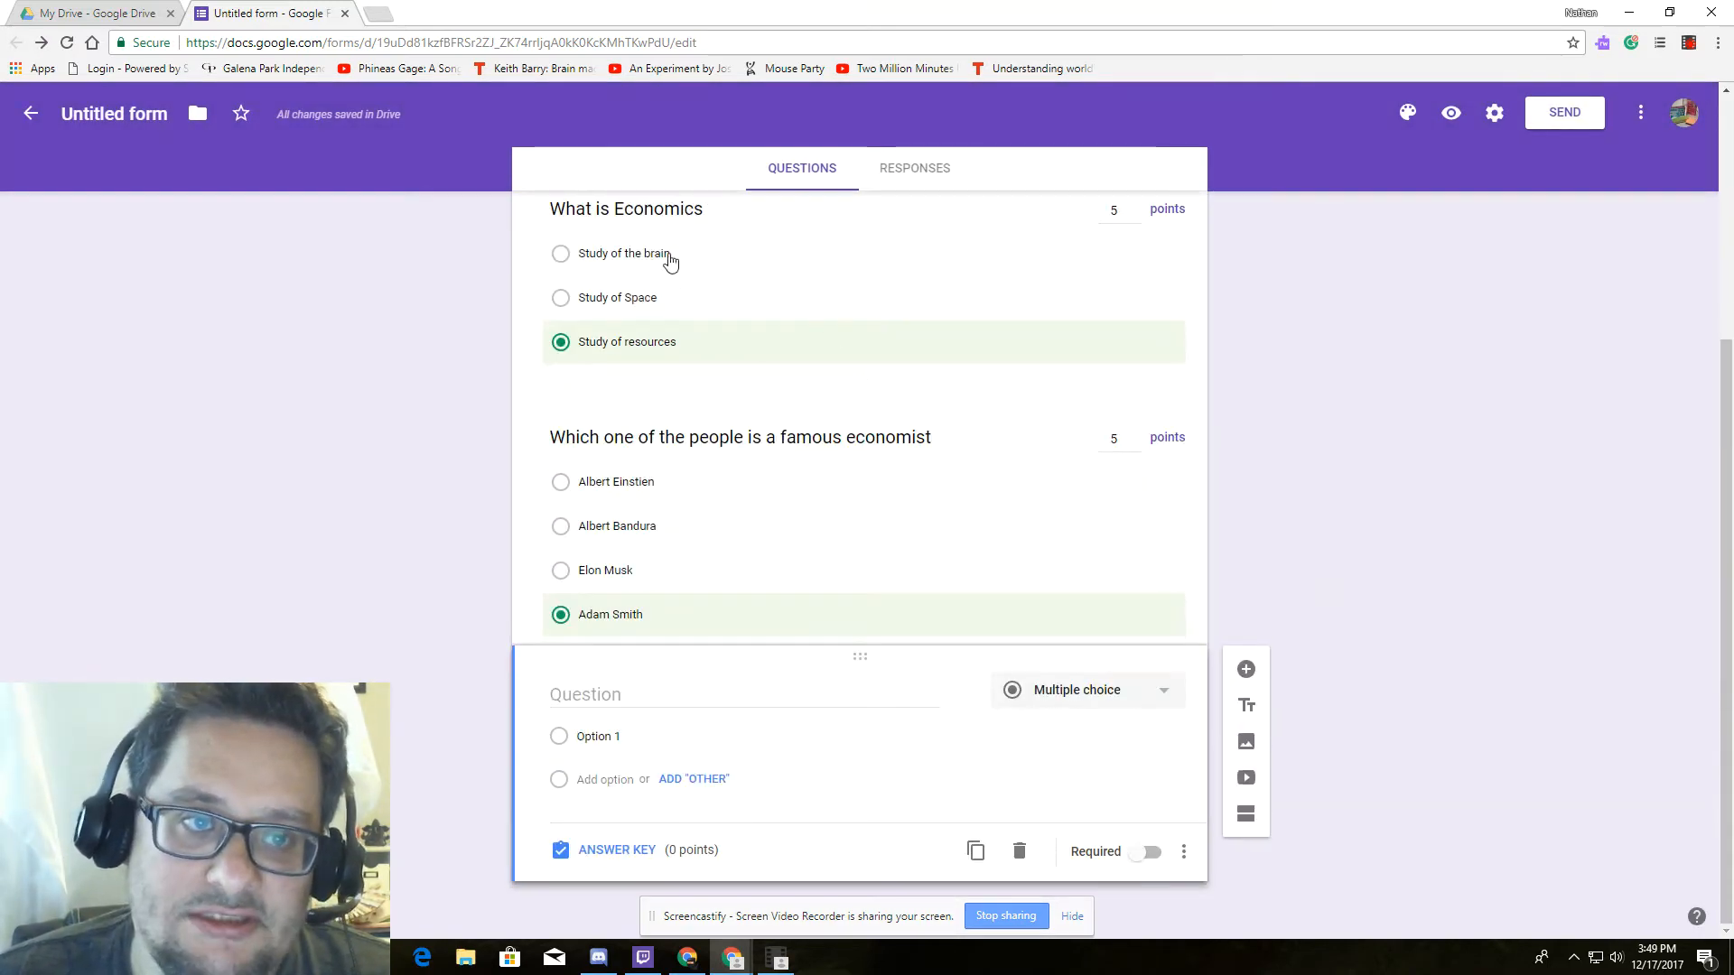
pyautogui.click(1451, 115)
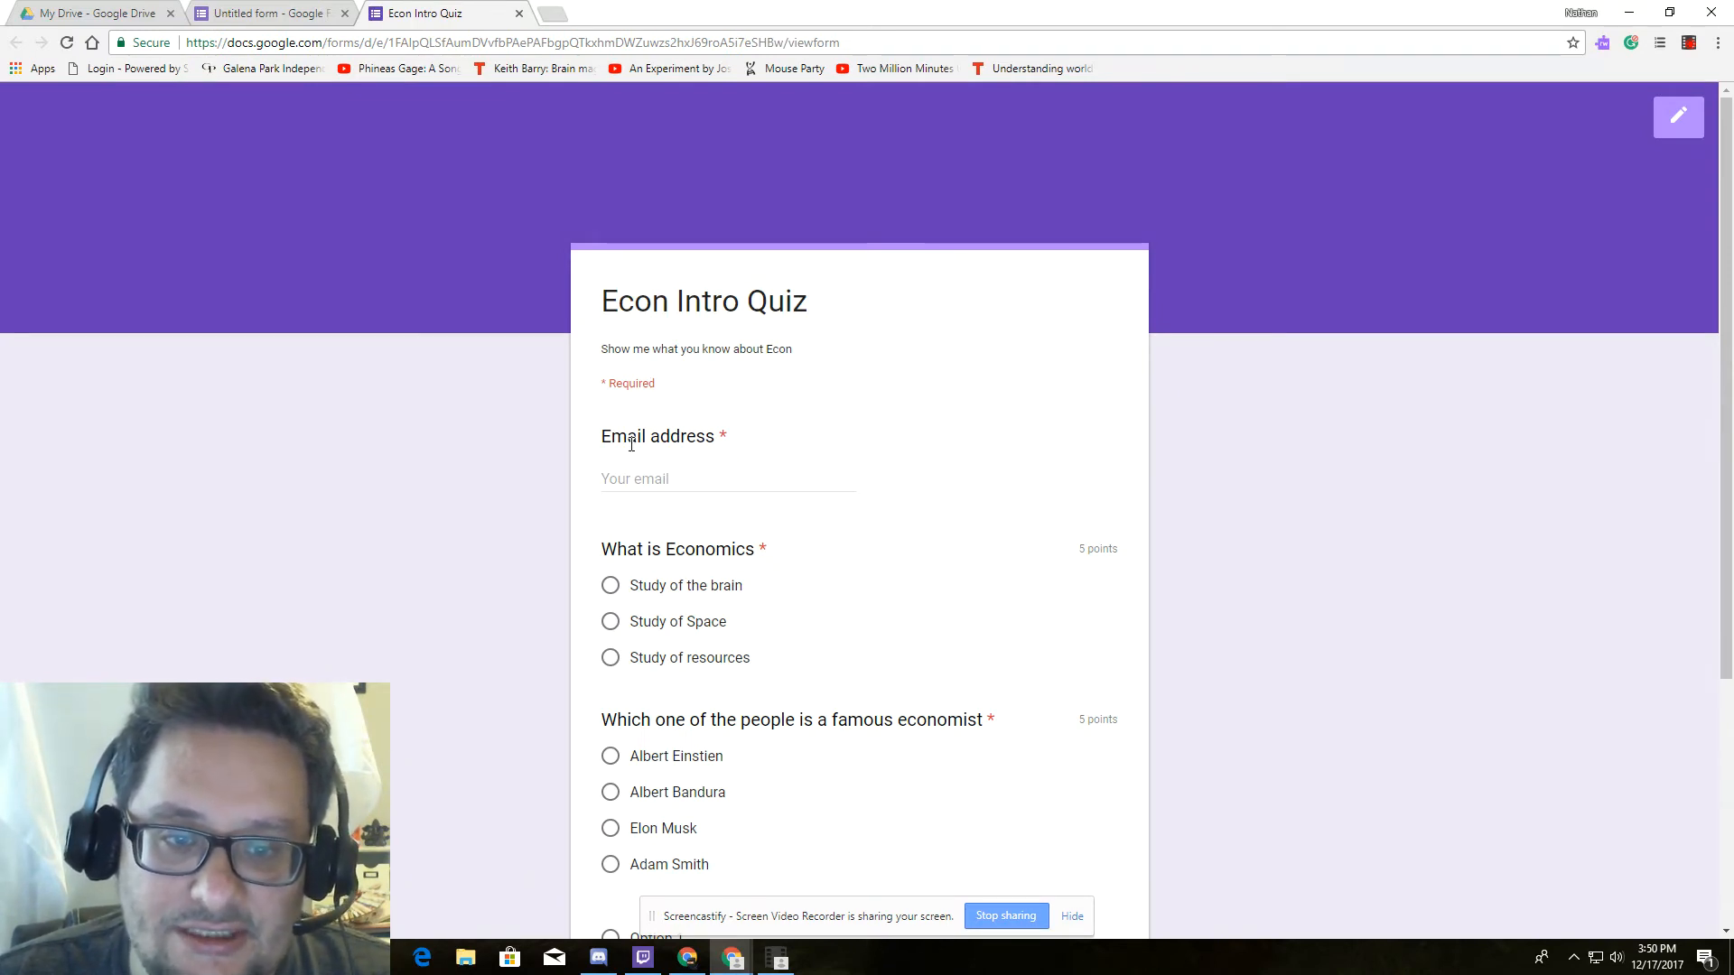
# Enter the respondent's school email address in the quiz preview.
pyautogui.click(612, 477)
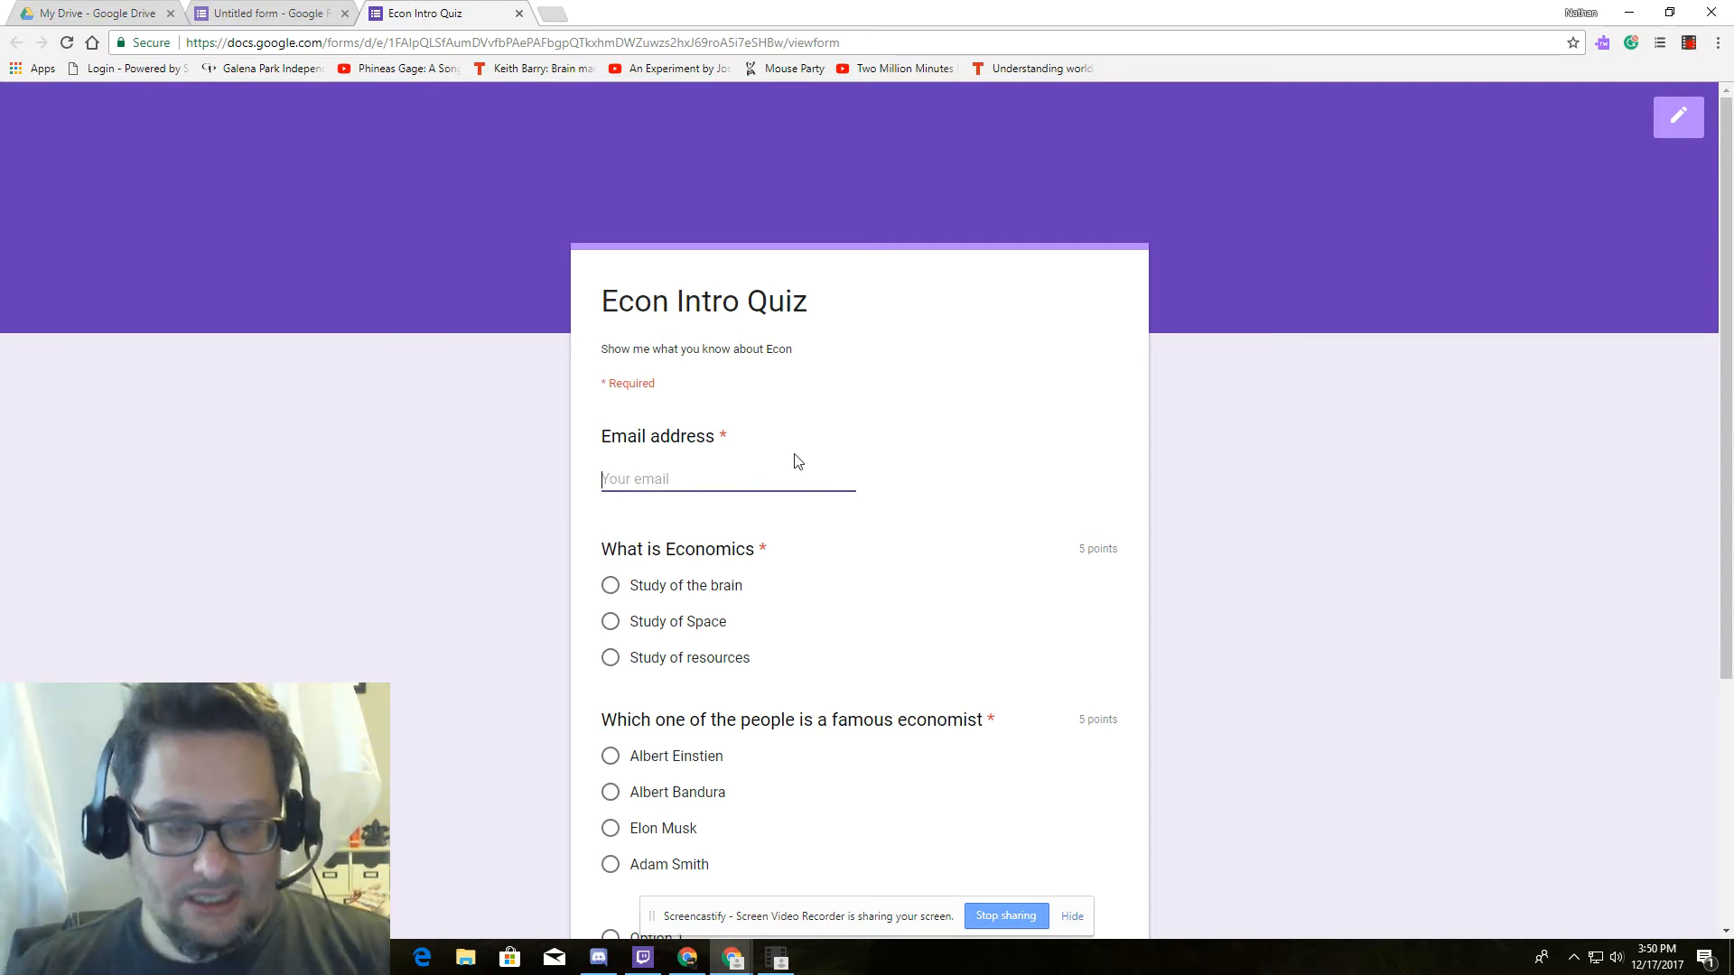
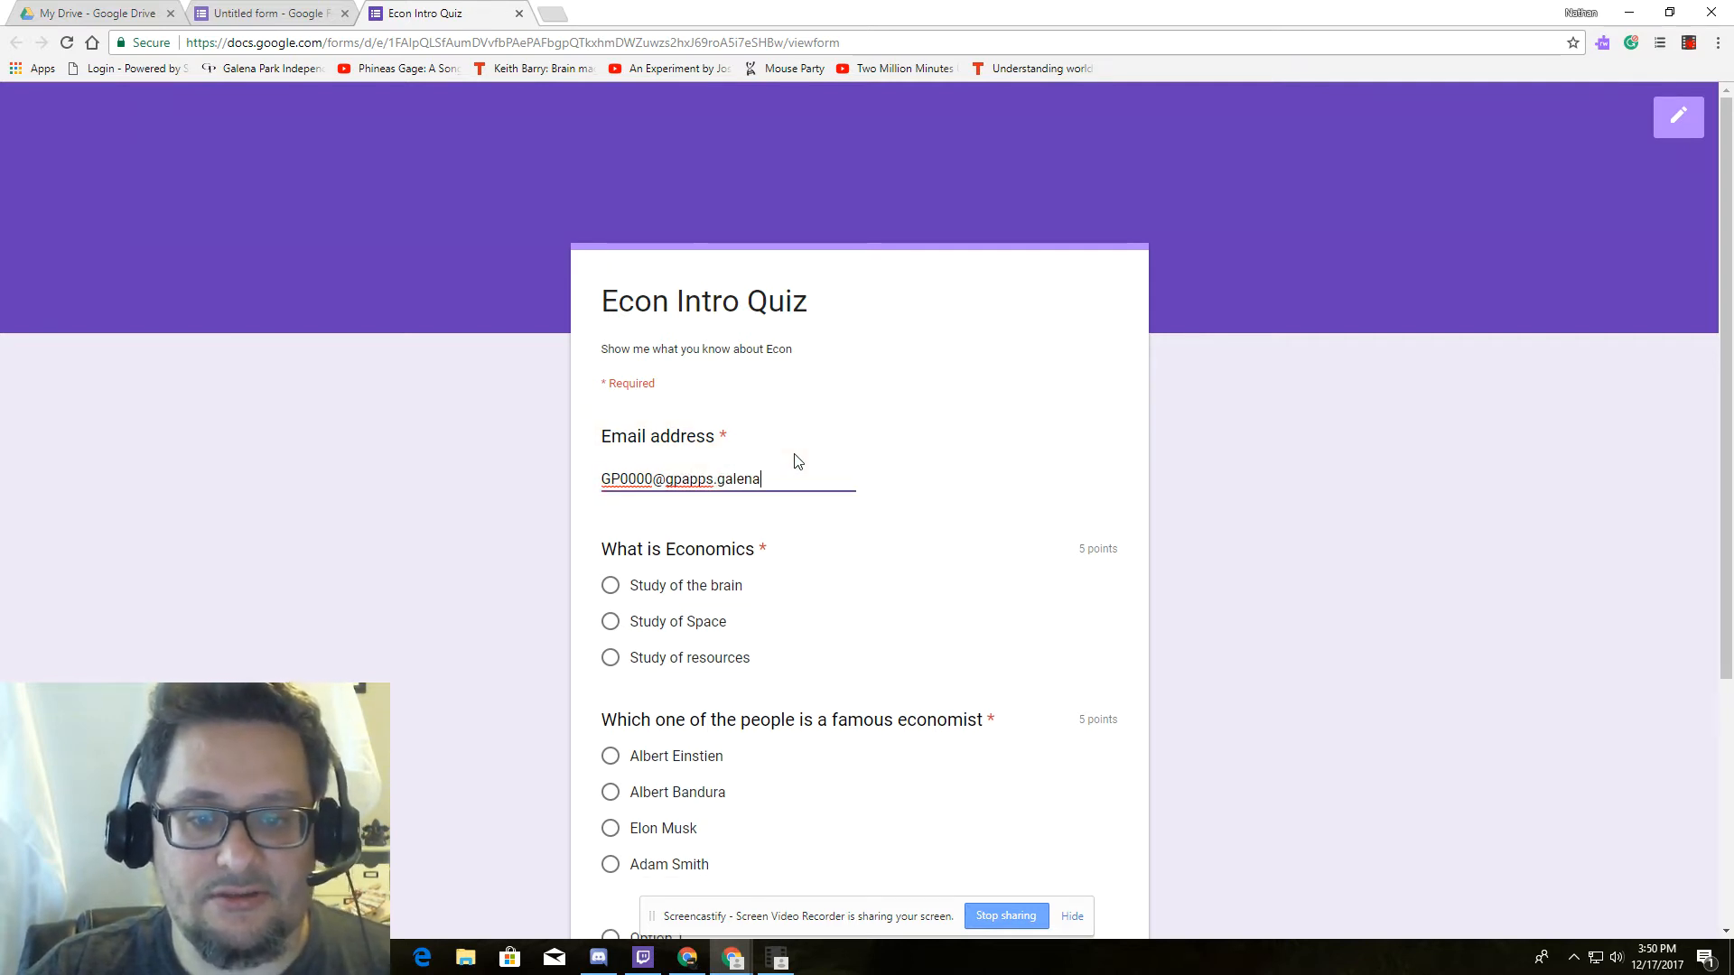
# Answer Study of resources and Adam Smith, leave Send me a copy off, and submit.
pyautogui.scroll(-1, 1050, 575)
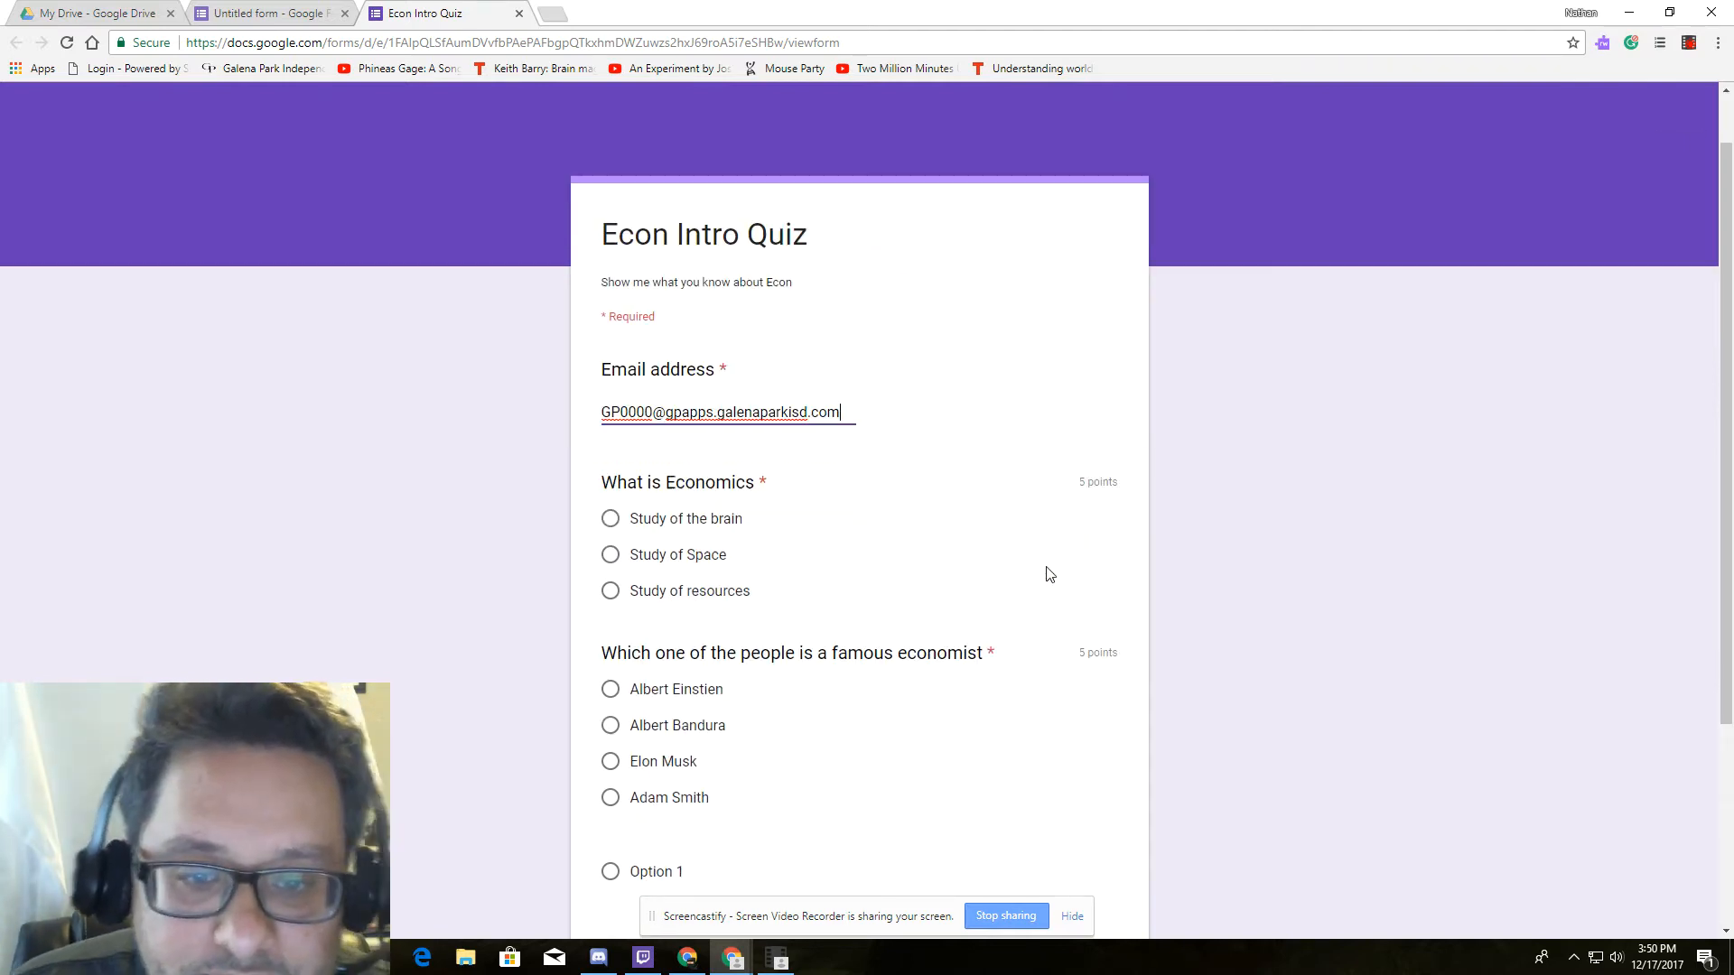
pyautogui.scroll(-3, 1049, 575)
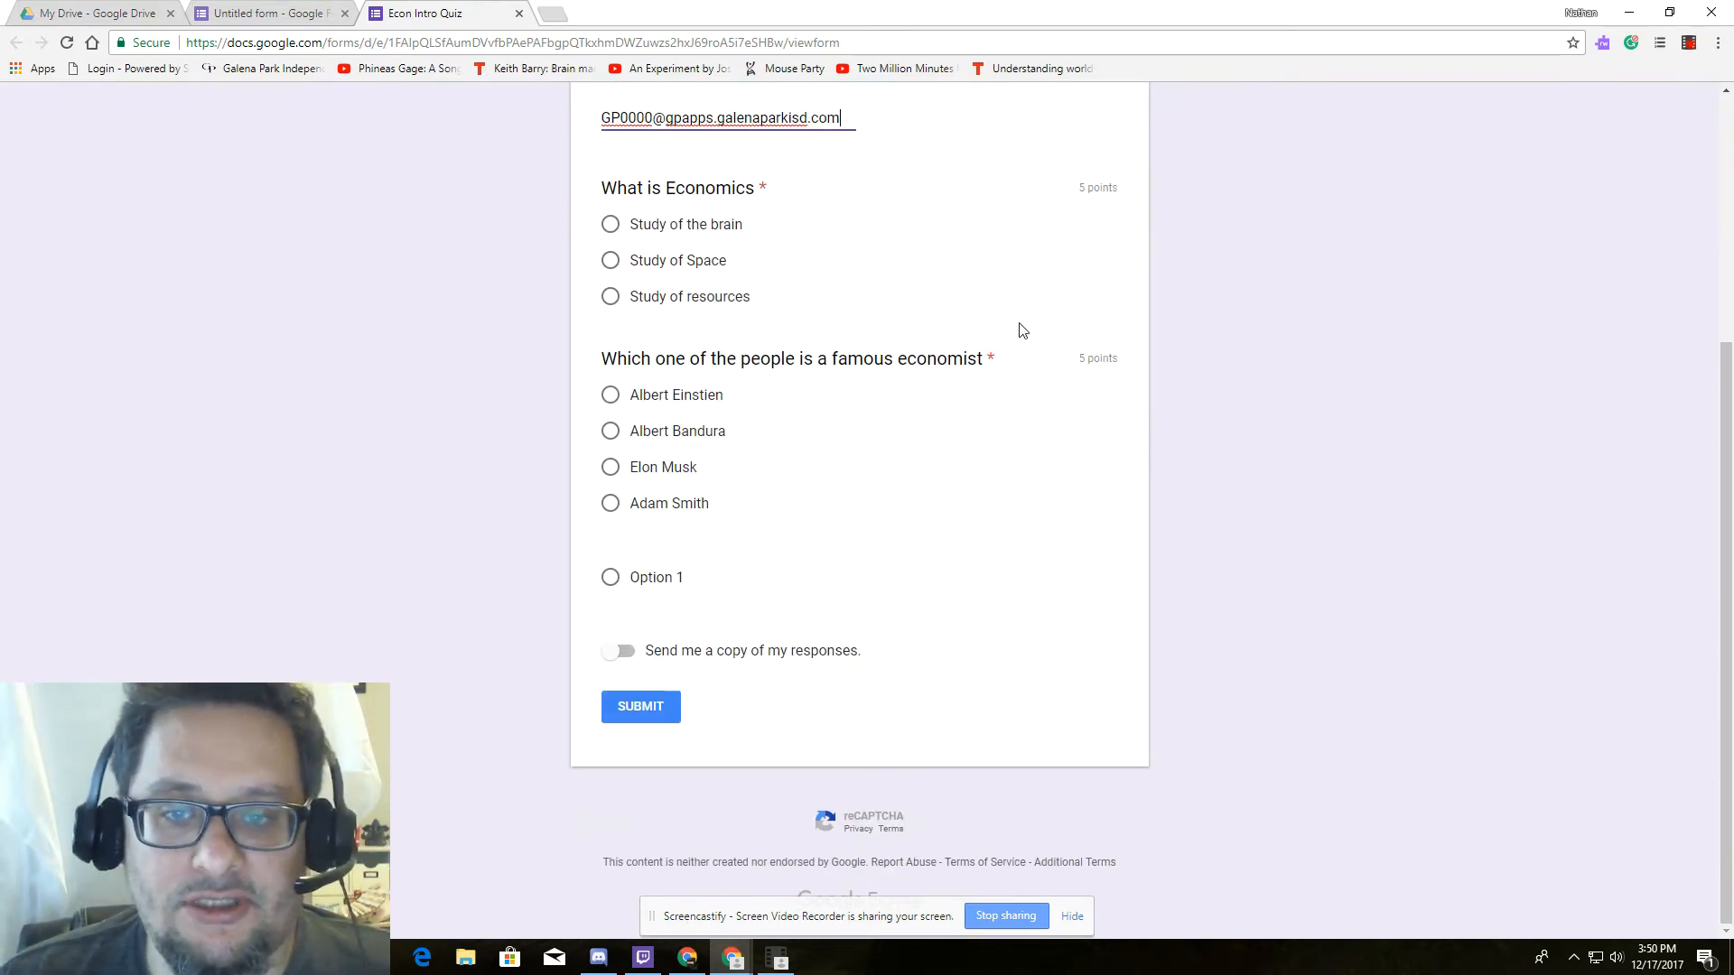
pyautogui.click(611, 298)
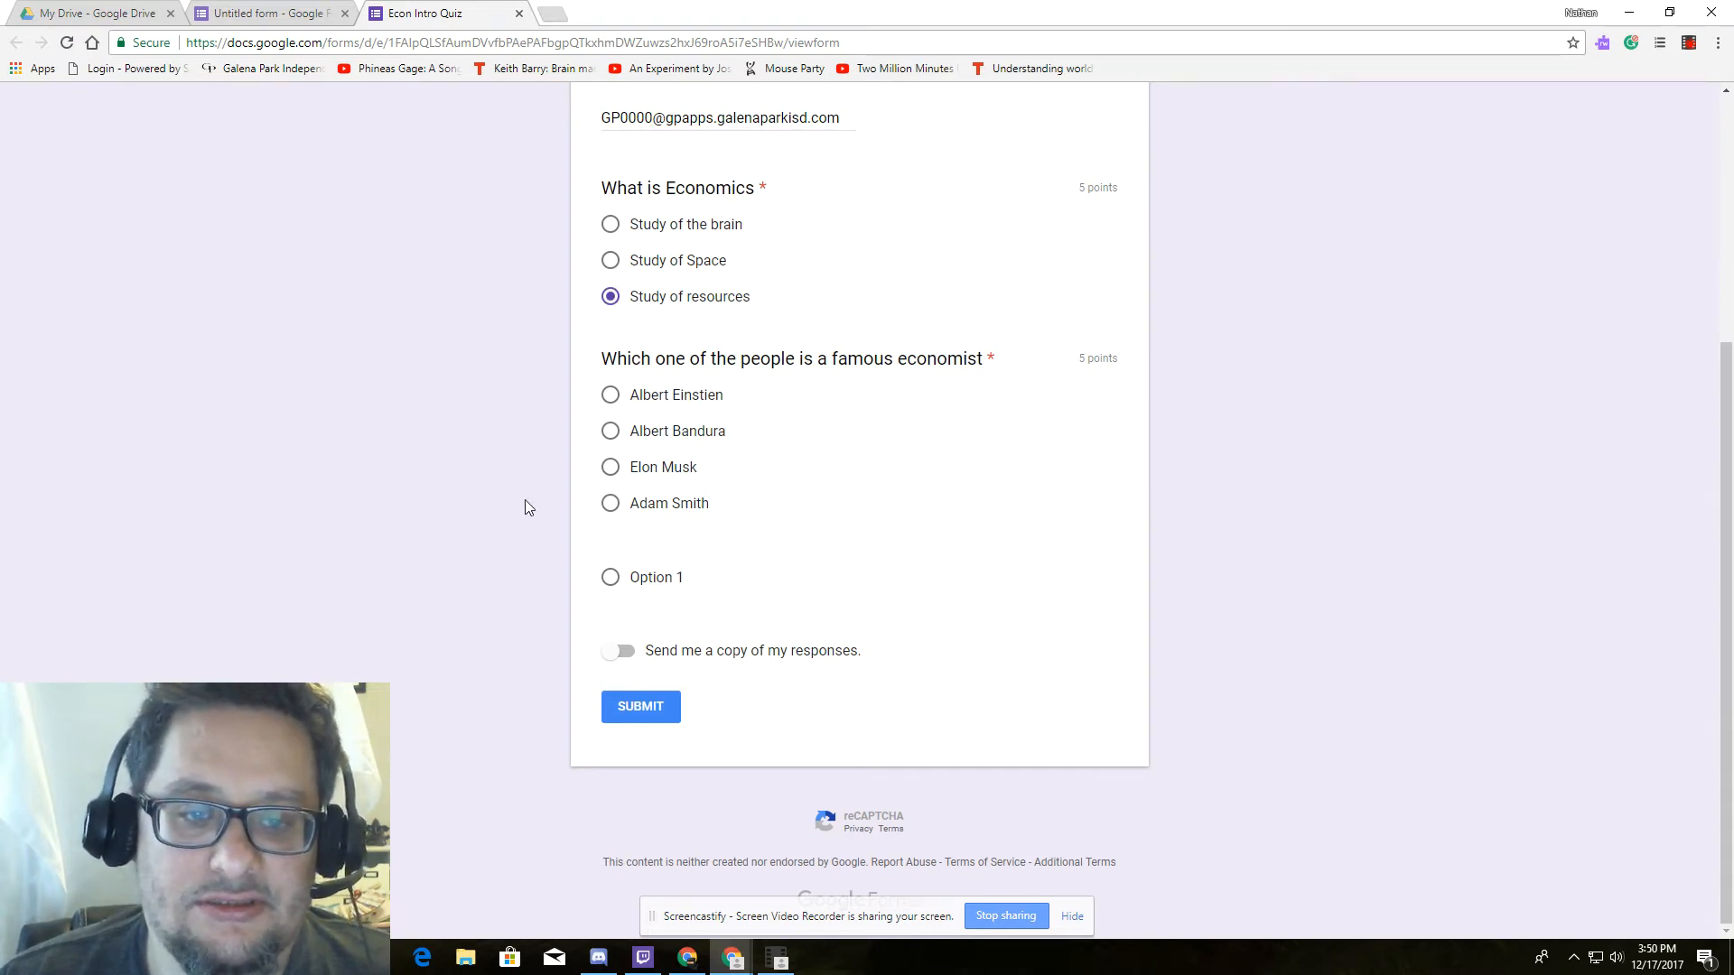
pyautogui.click(614, 506)
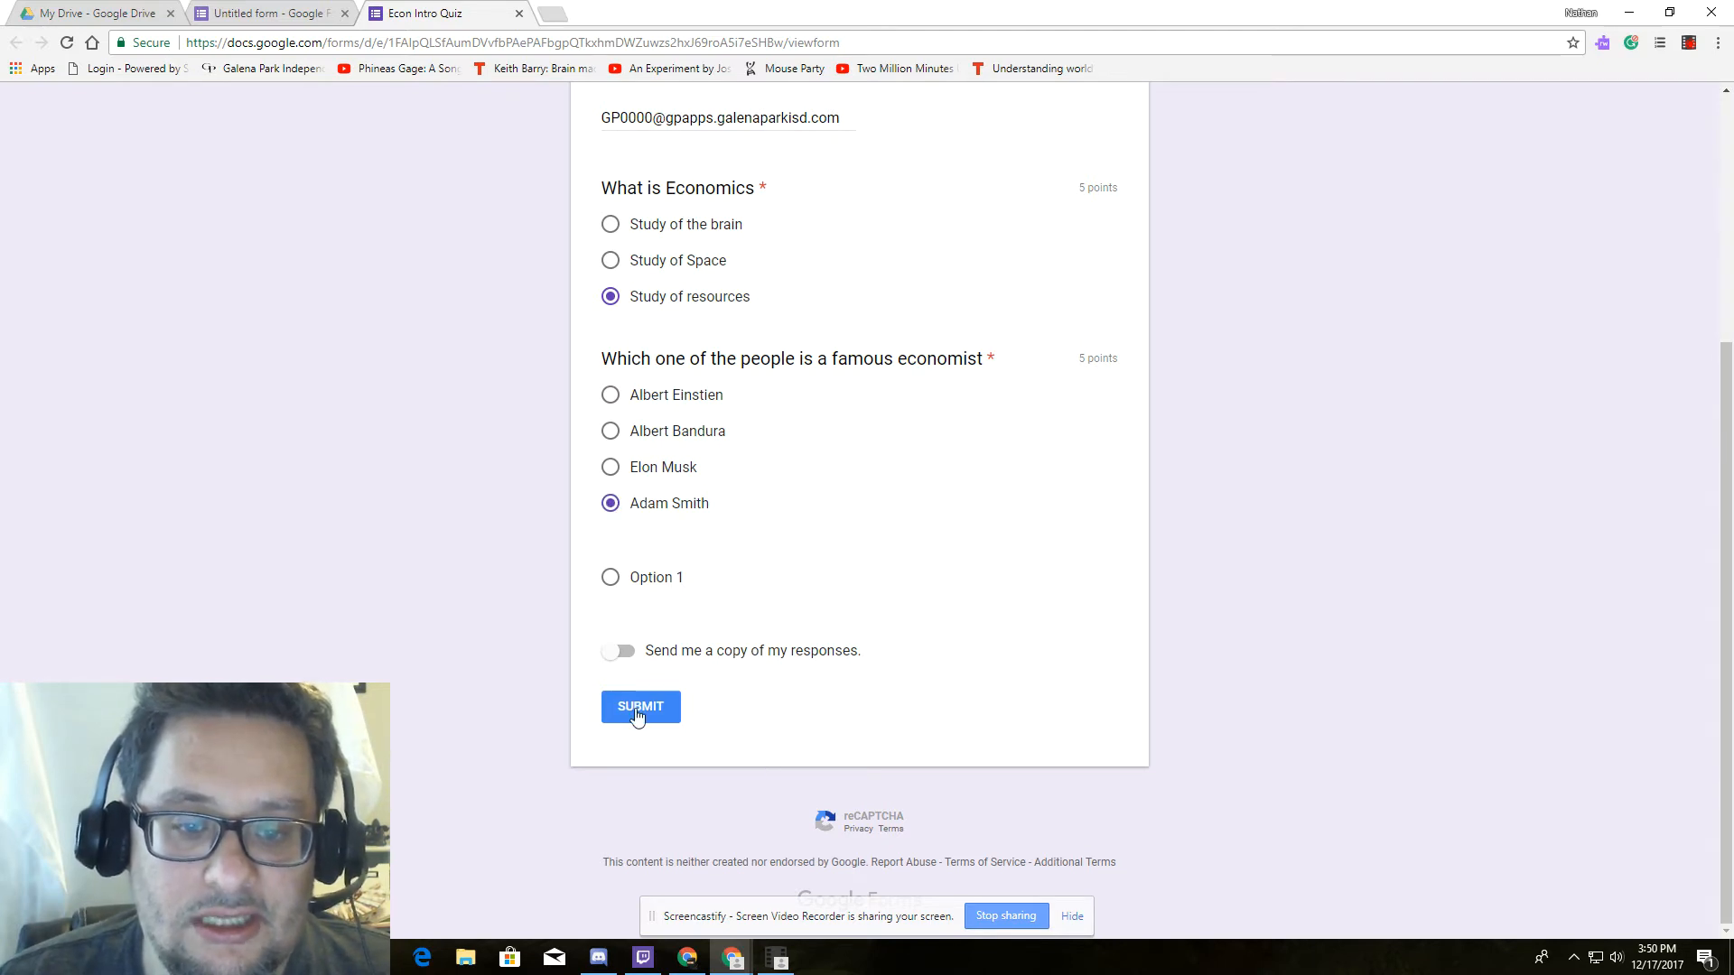
pyautogui.click(632, 658)
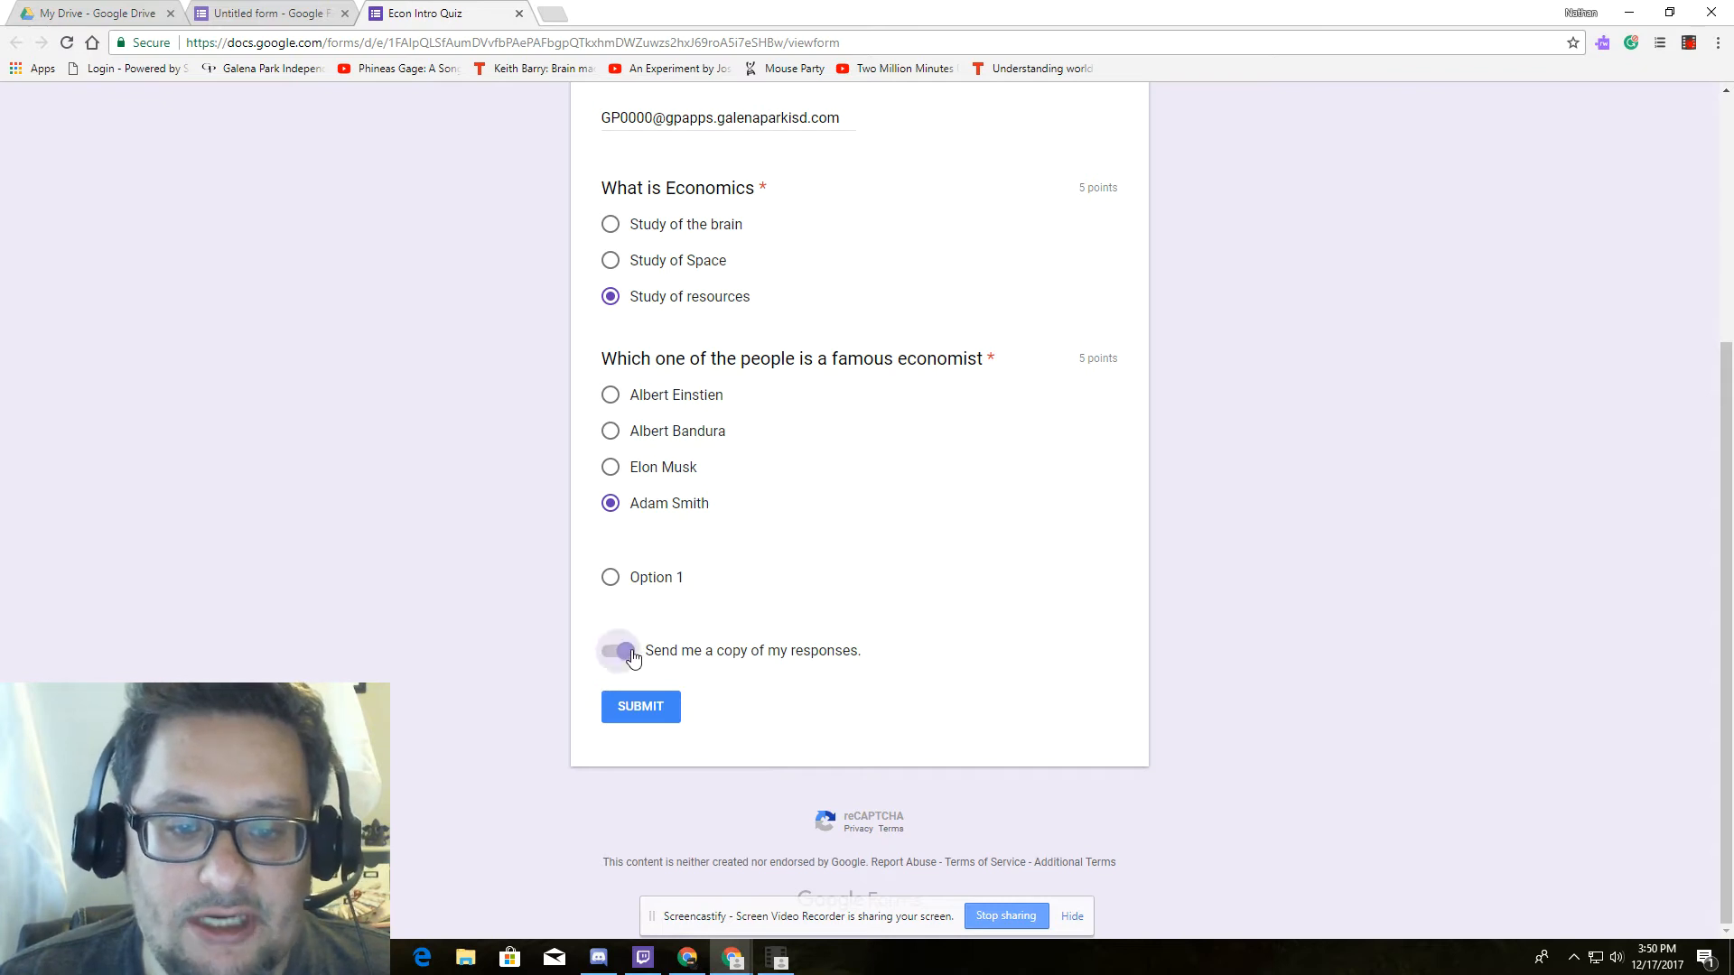
pyautogui.click(632, 657)
pyautogui.click(632, 657)
pyautogui.click(632, 658)
pyautogui.click(632, 657)
pyautogui.click(632, 657)
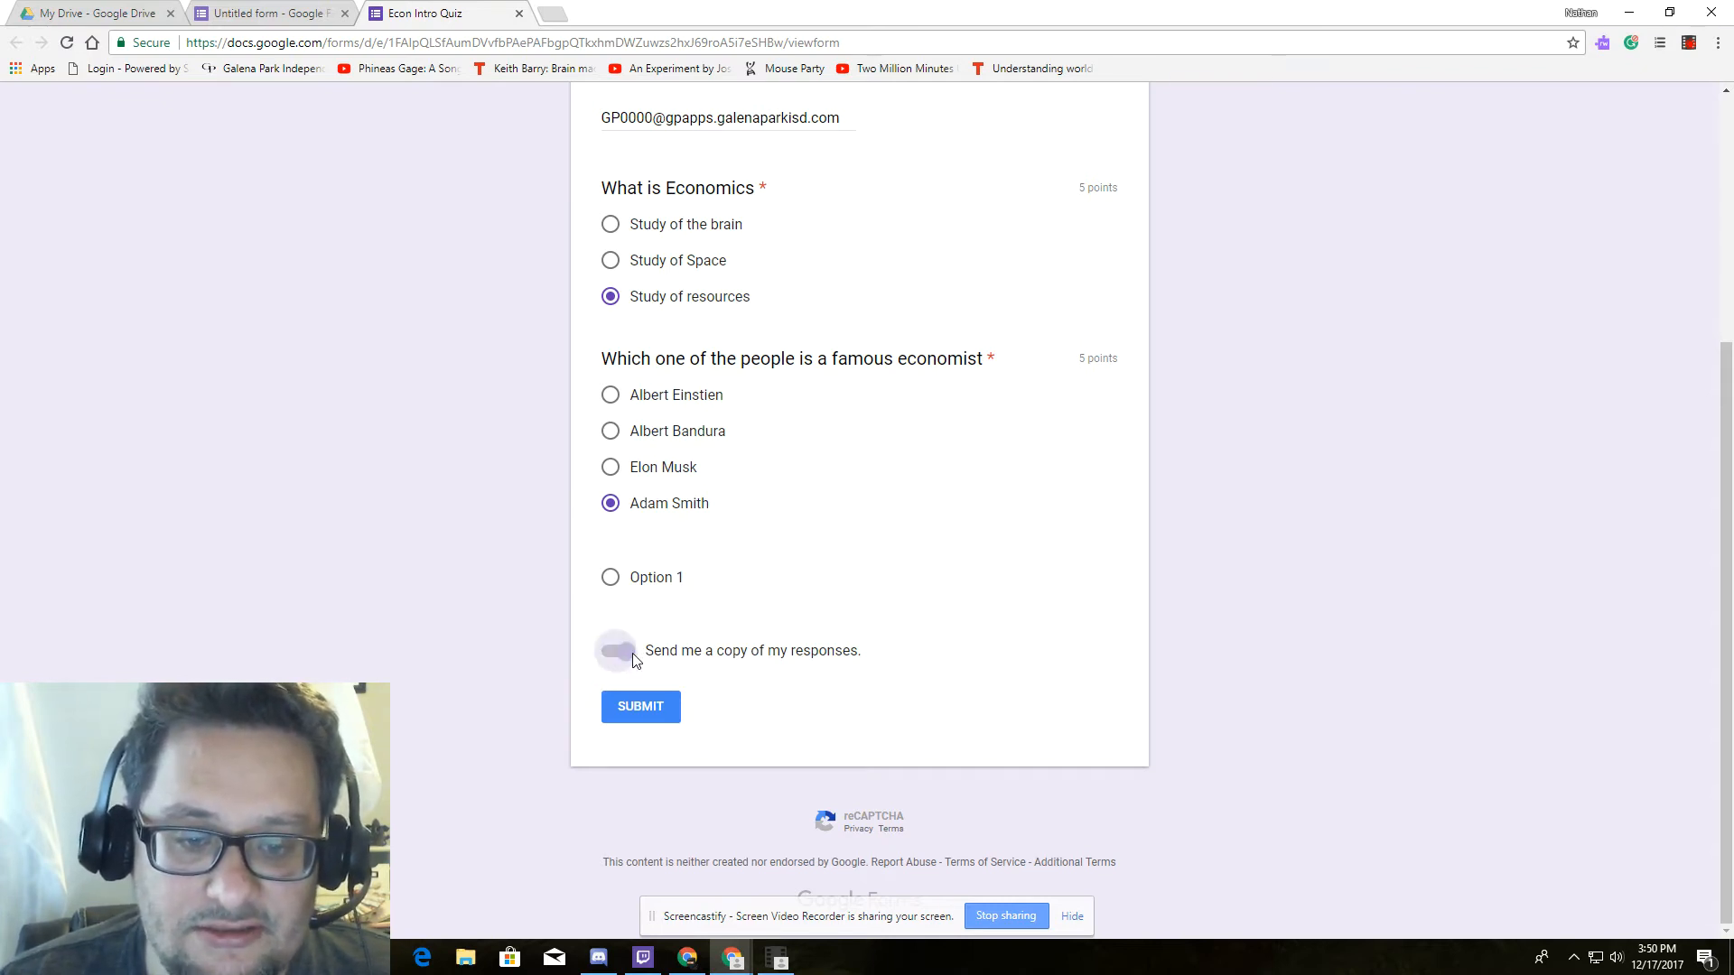
pyautogui.click(632, 657)
pyautogui.click(619, 655)
pyautogui.click(652, 721)
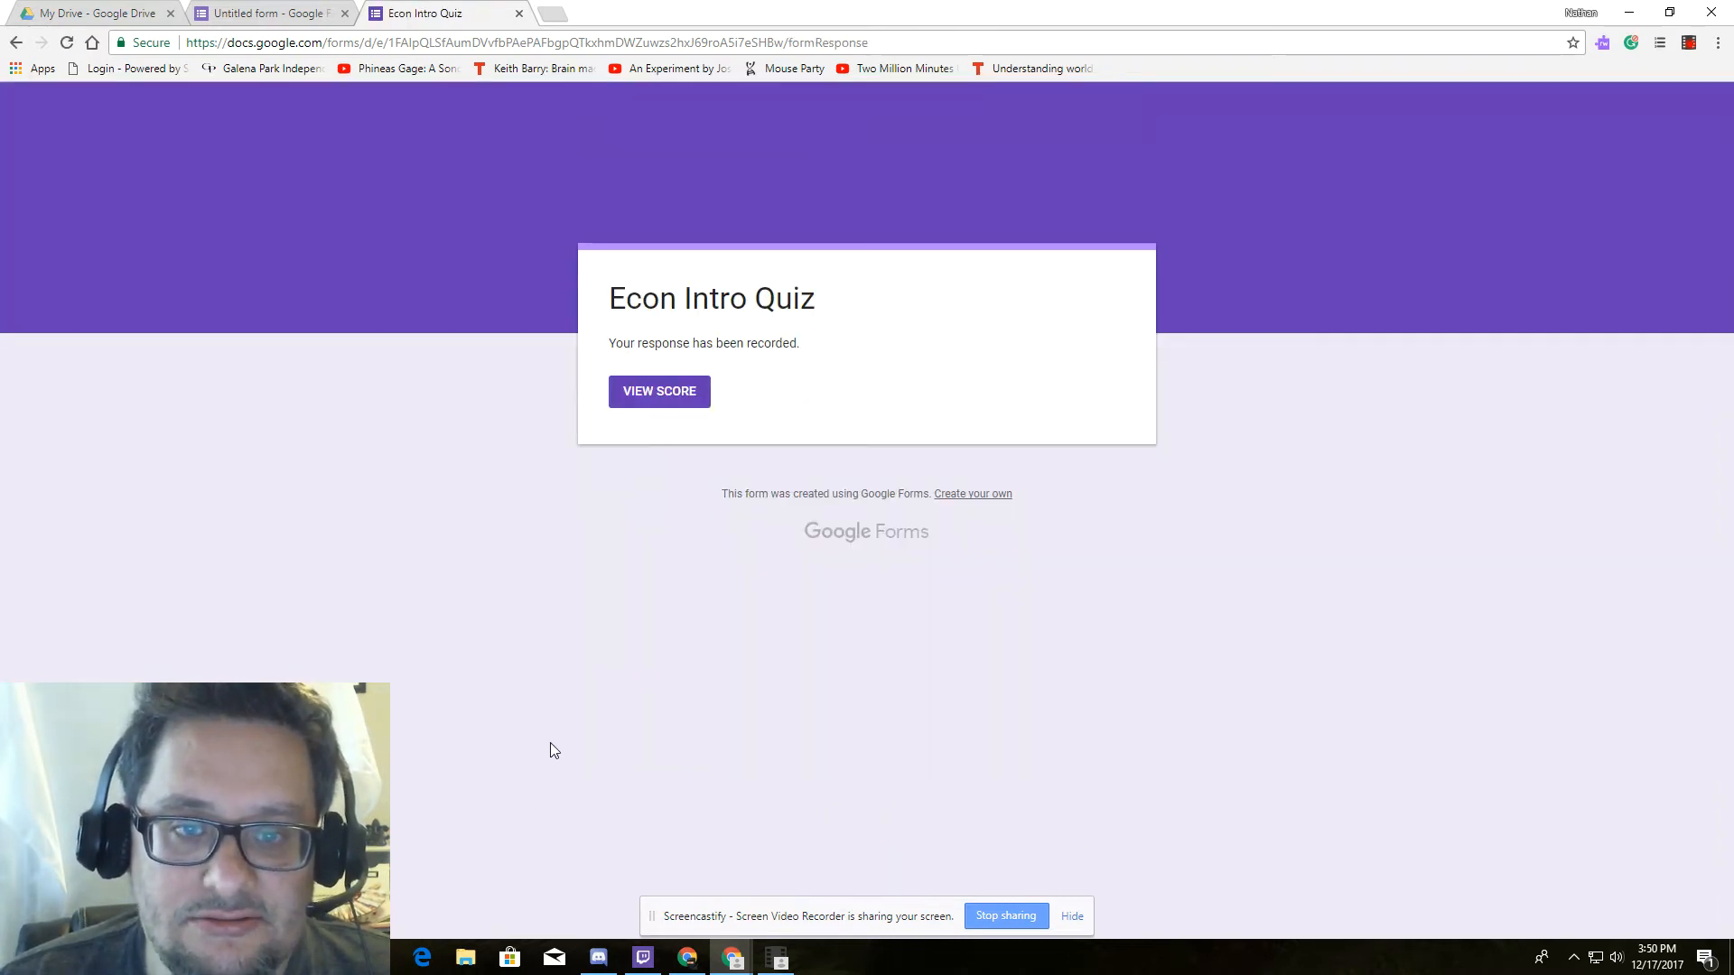
# Check the graded test response scoring 10/10, then return to the quiz editor.
pyautogui.click(664, 402)
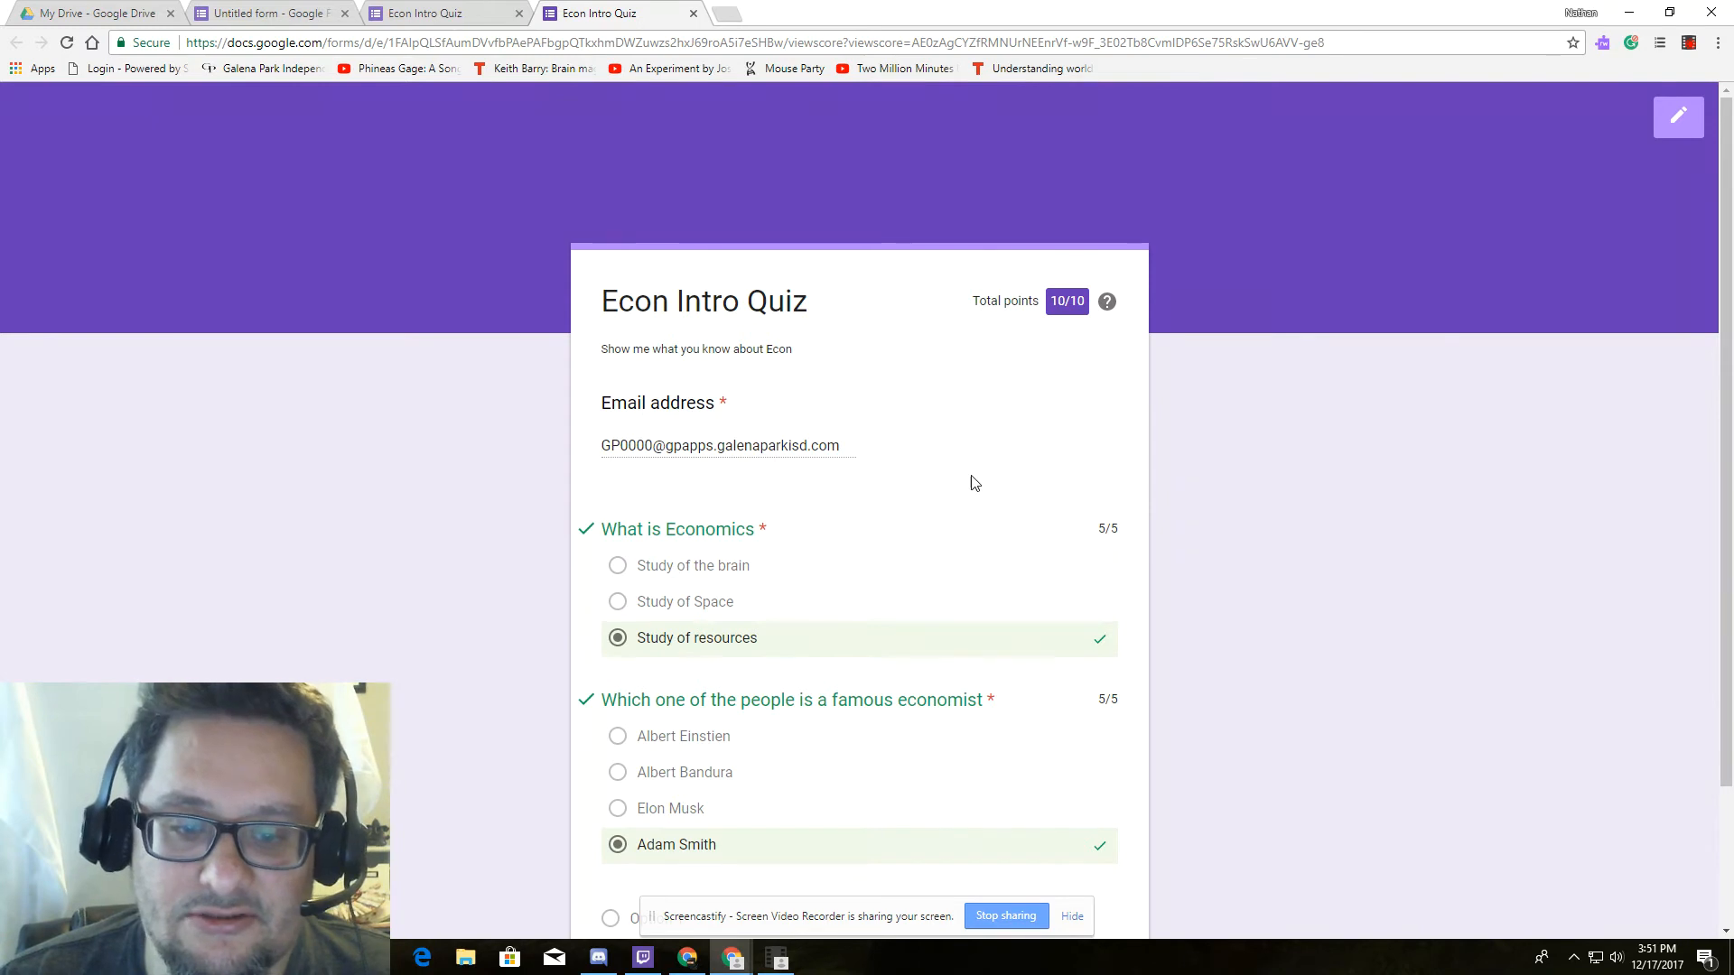
pyautogui.scroll(-2, 1007, 497)
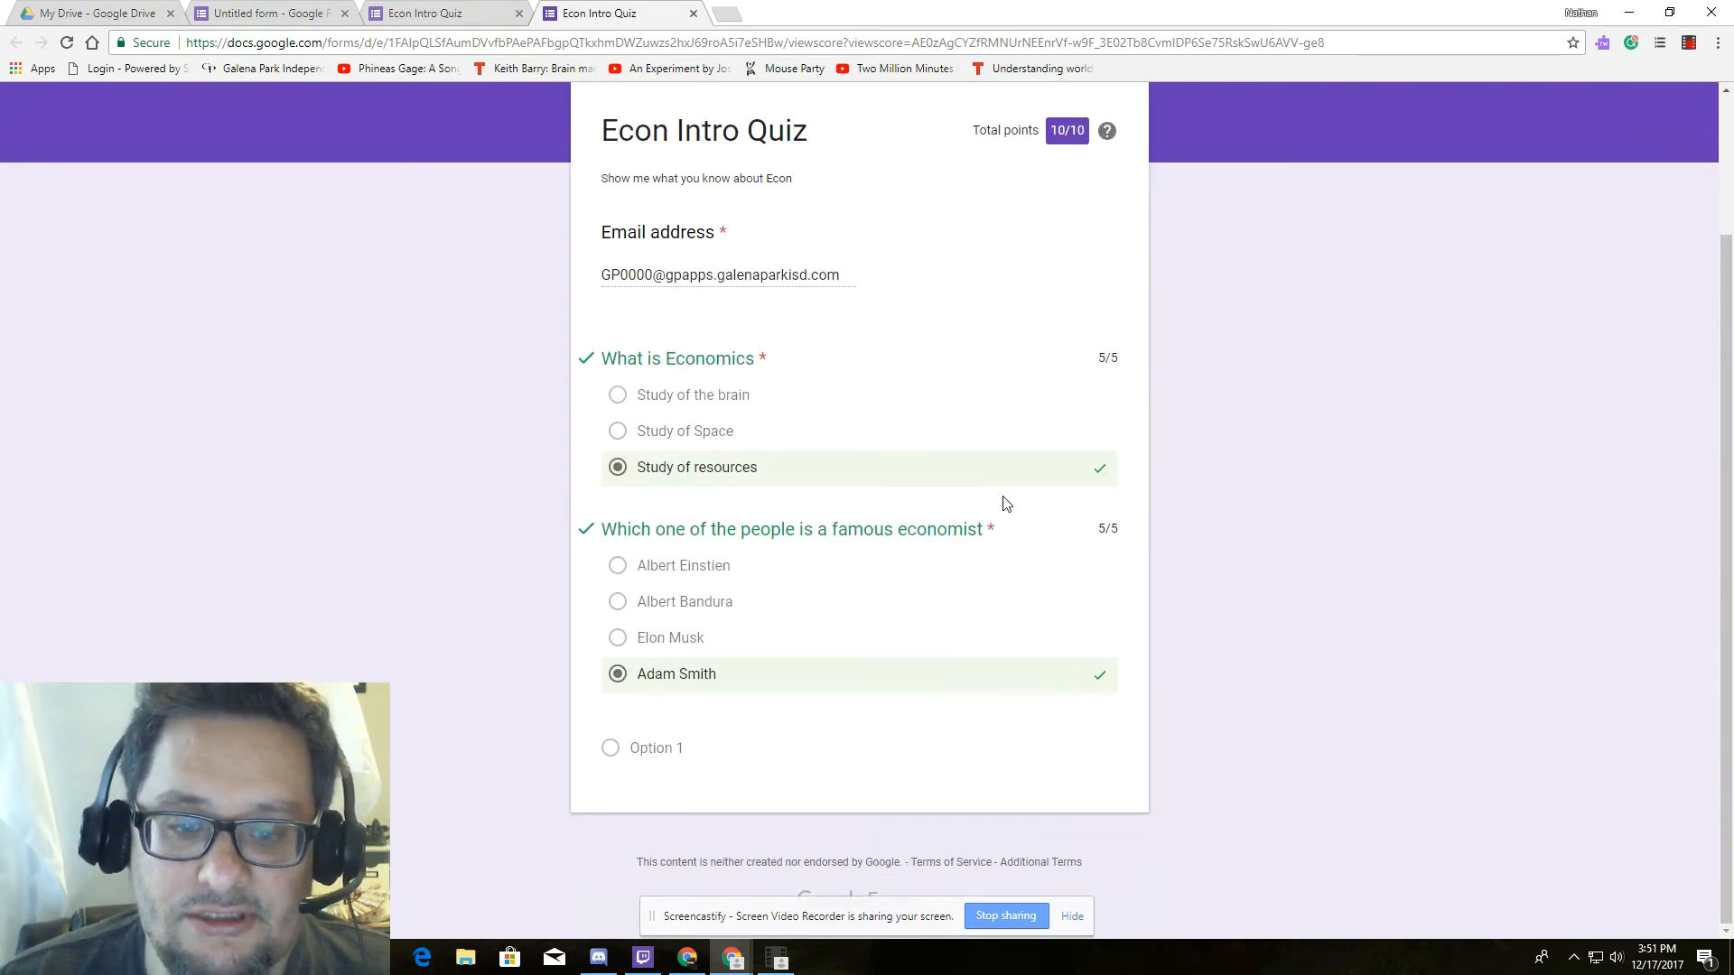
pyautogui.scroll(2, 1007, 503)
pyautogui.scroll(-2, 1007, 503)
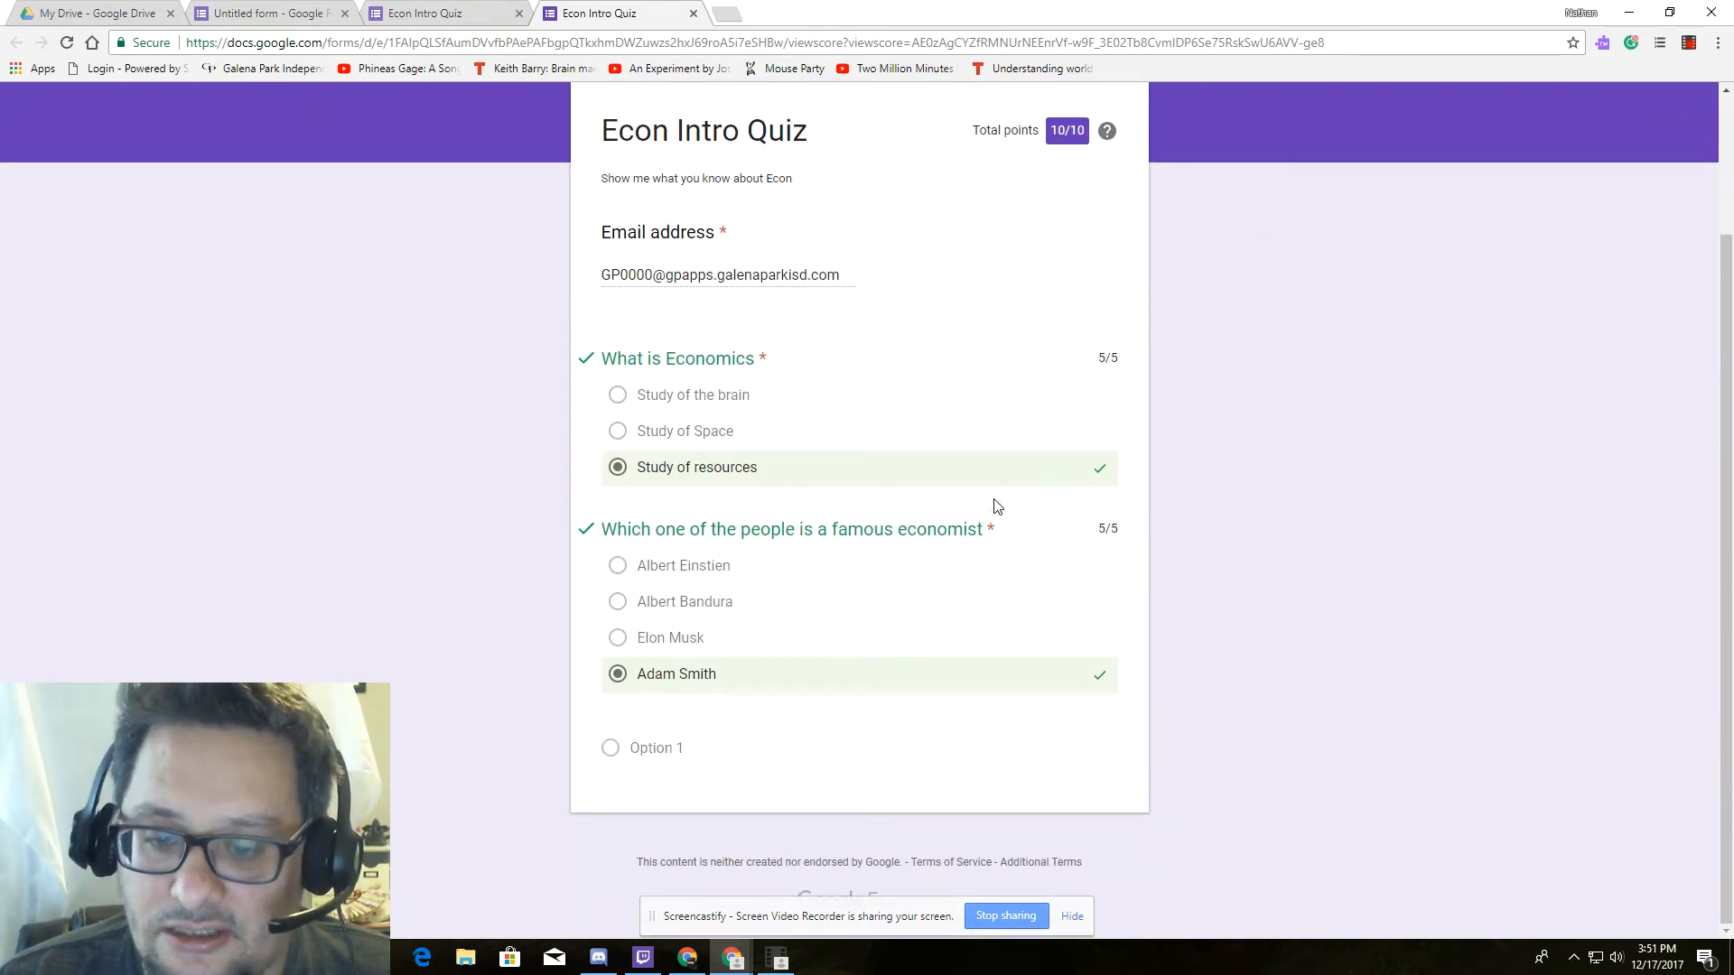
pyautogui.scroll(2, 1368, 634)
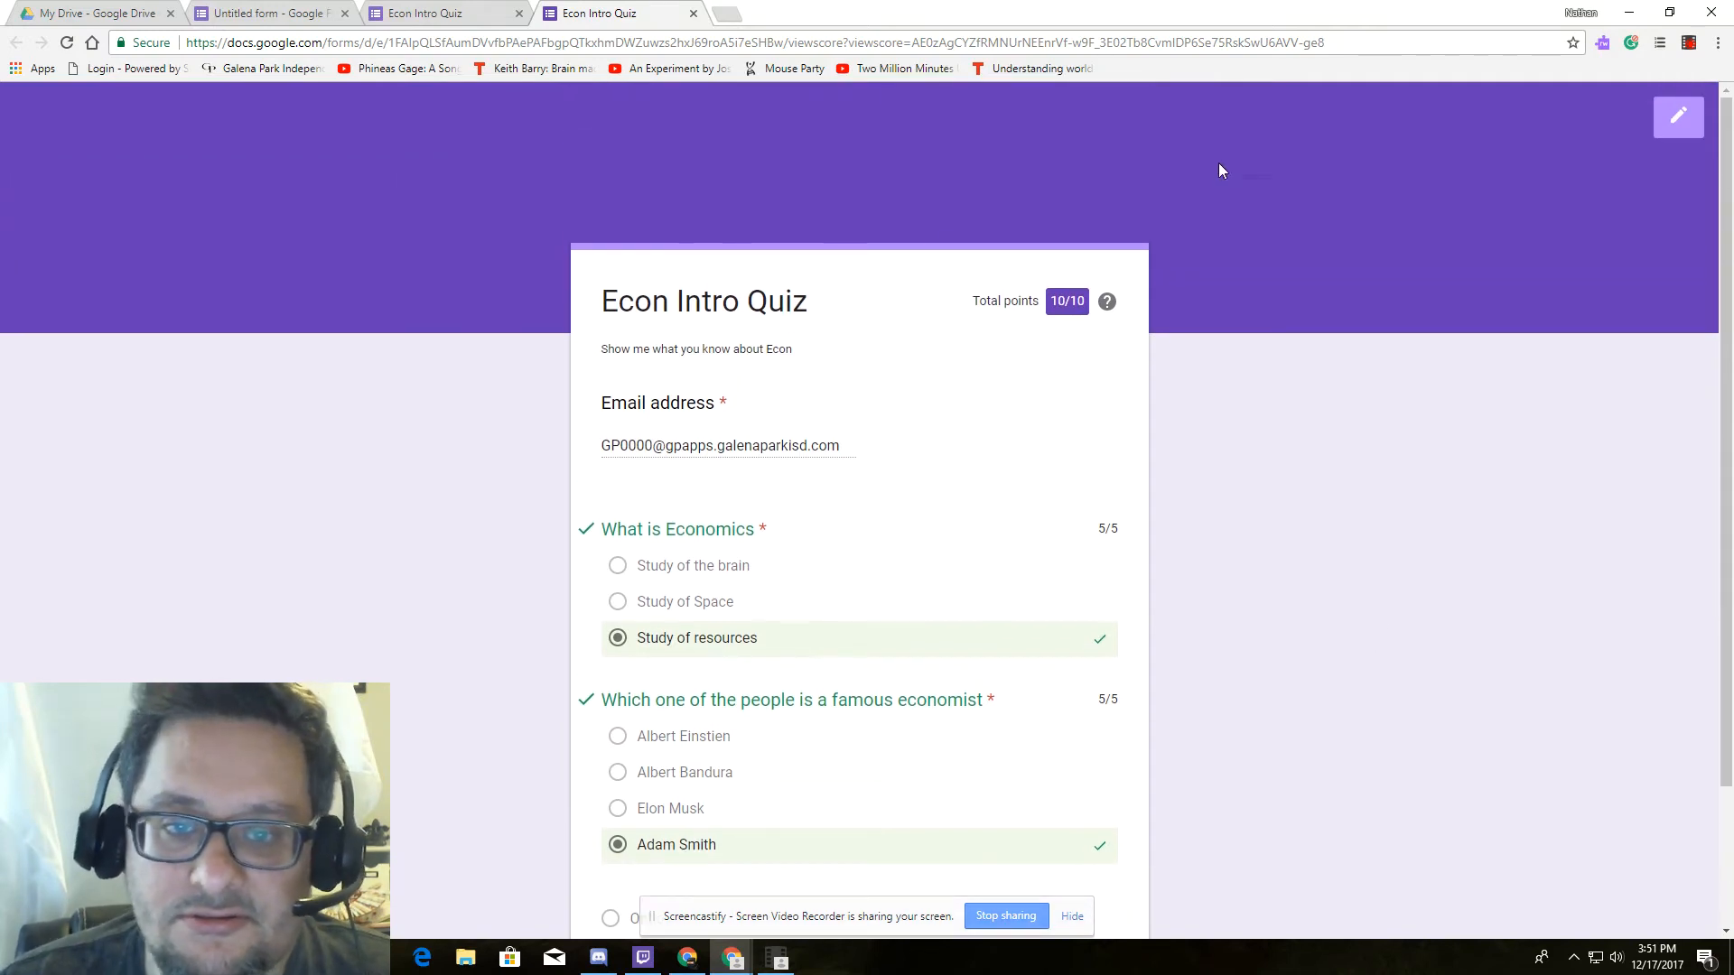
pyautogui.click(1684, 112)
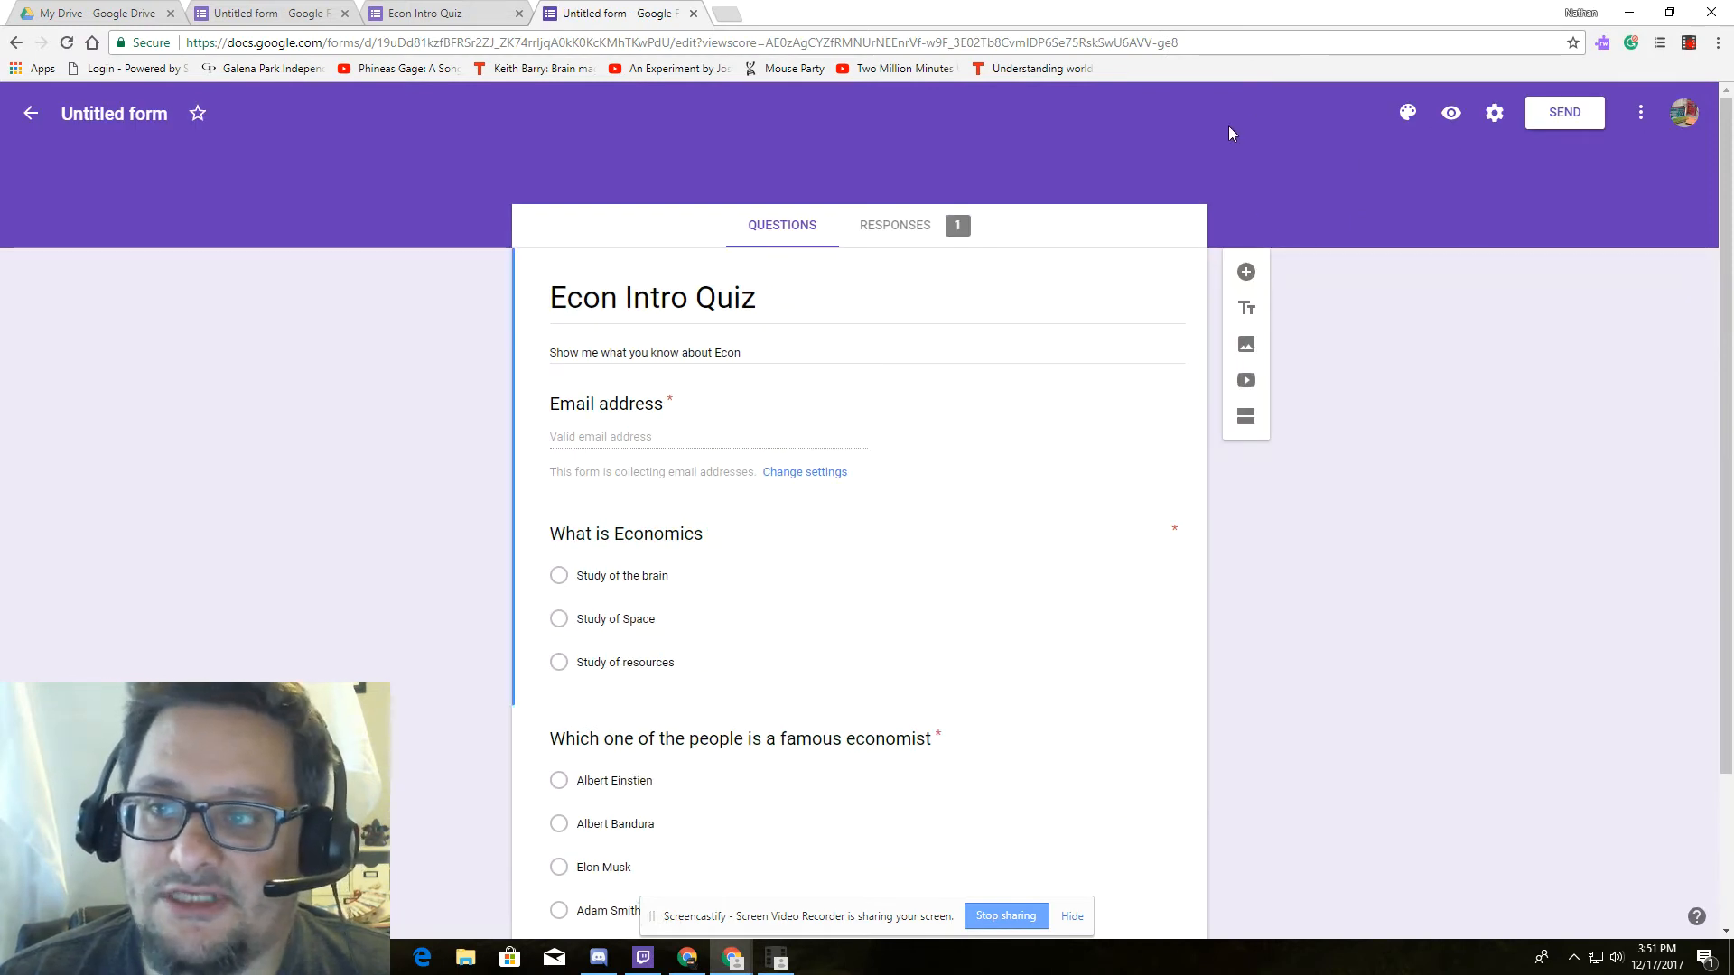
# Review the Responses summary: 1 response averaging 10 / 10 points, after dismissing the tip.
pyautogui.click(923, 232)
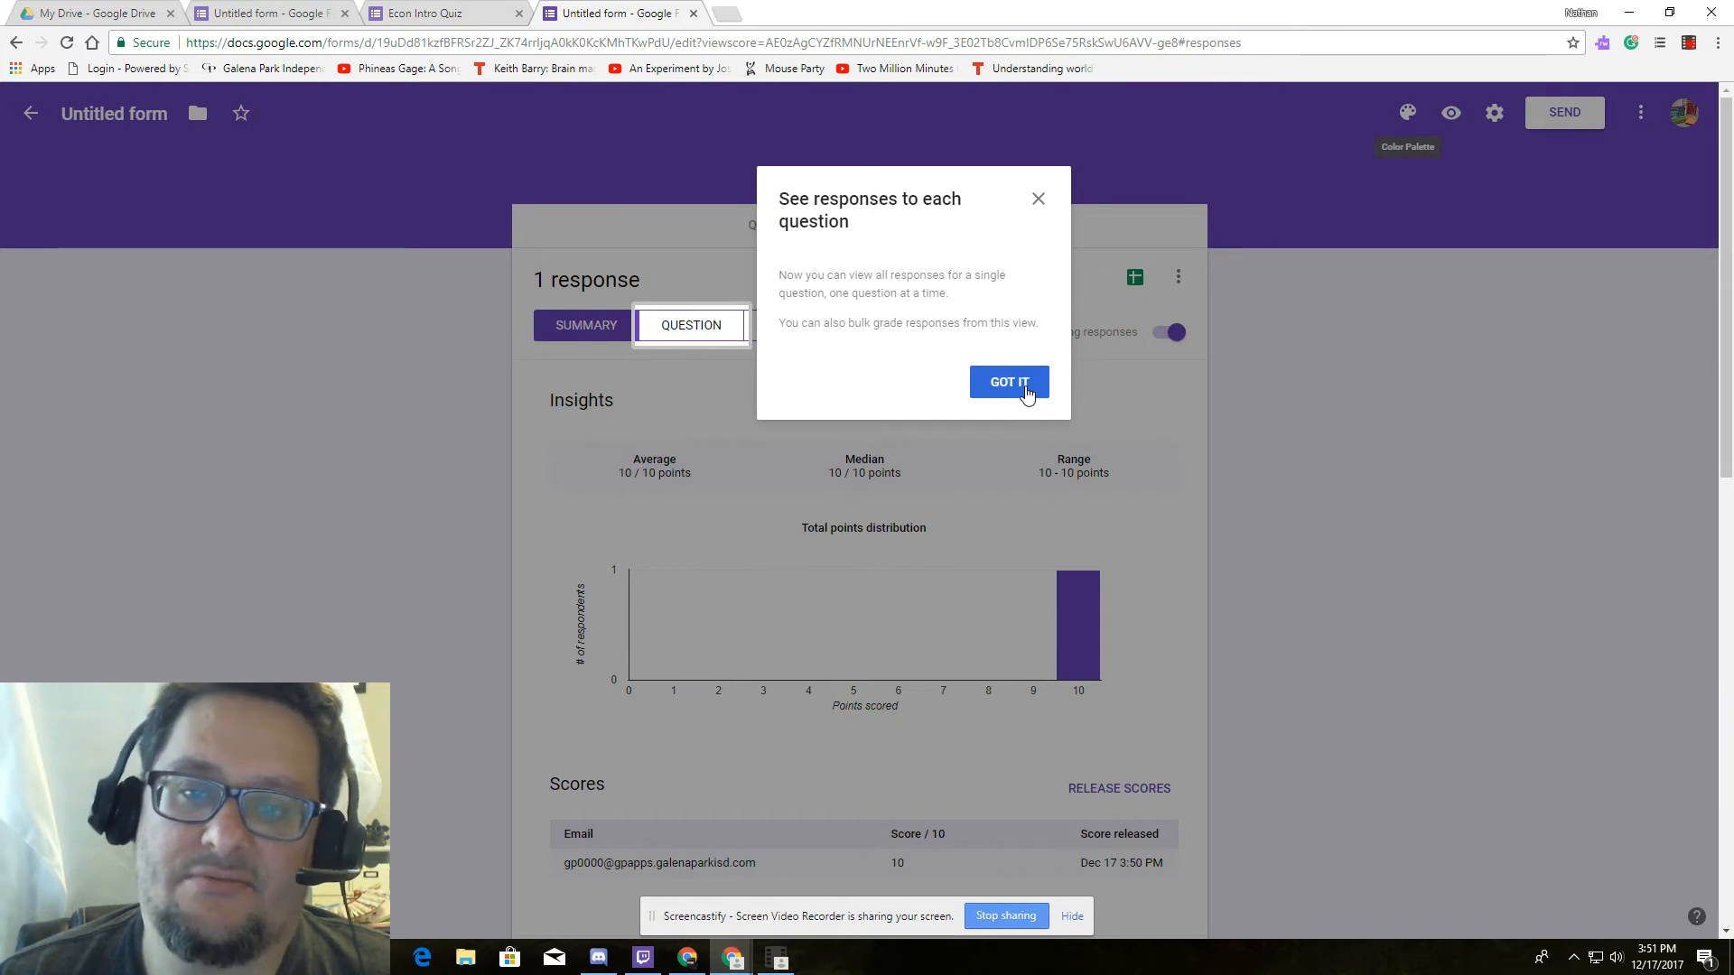
pyautogui.click(1026, 389)
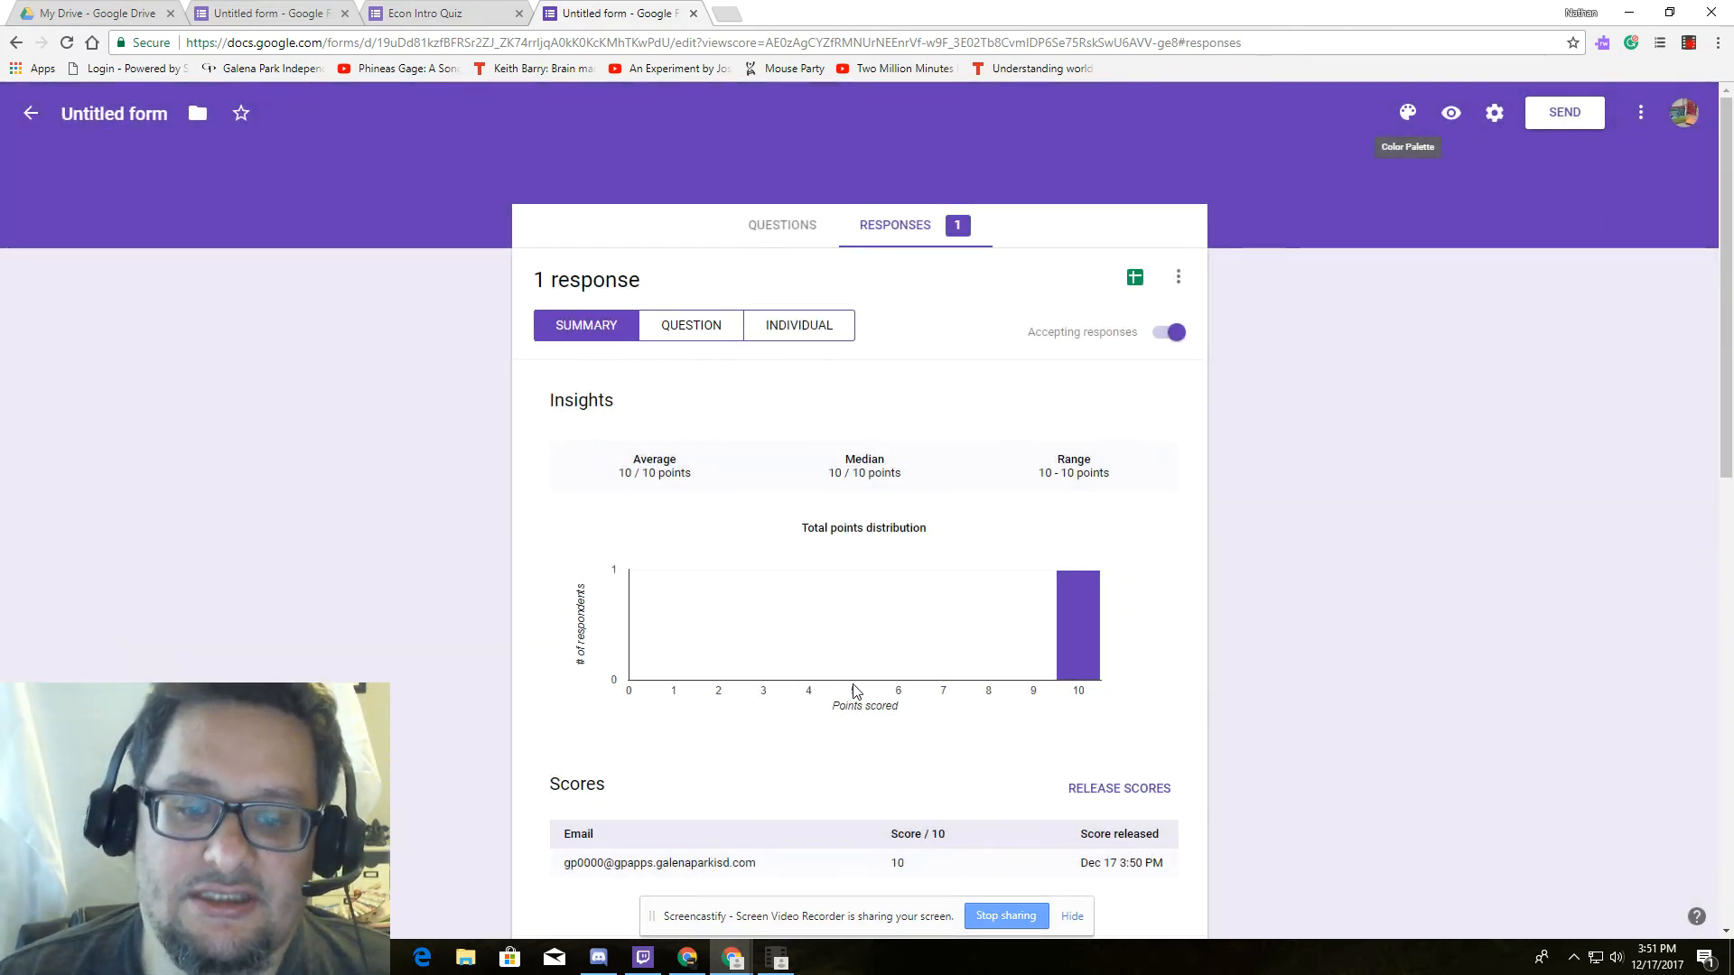
pyautogui.scroll(-1, 856, 692)
pyautogui.scroll(-2, 856, 692)
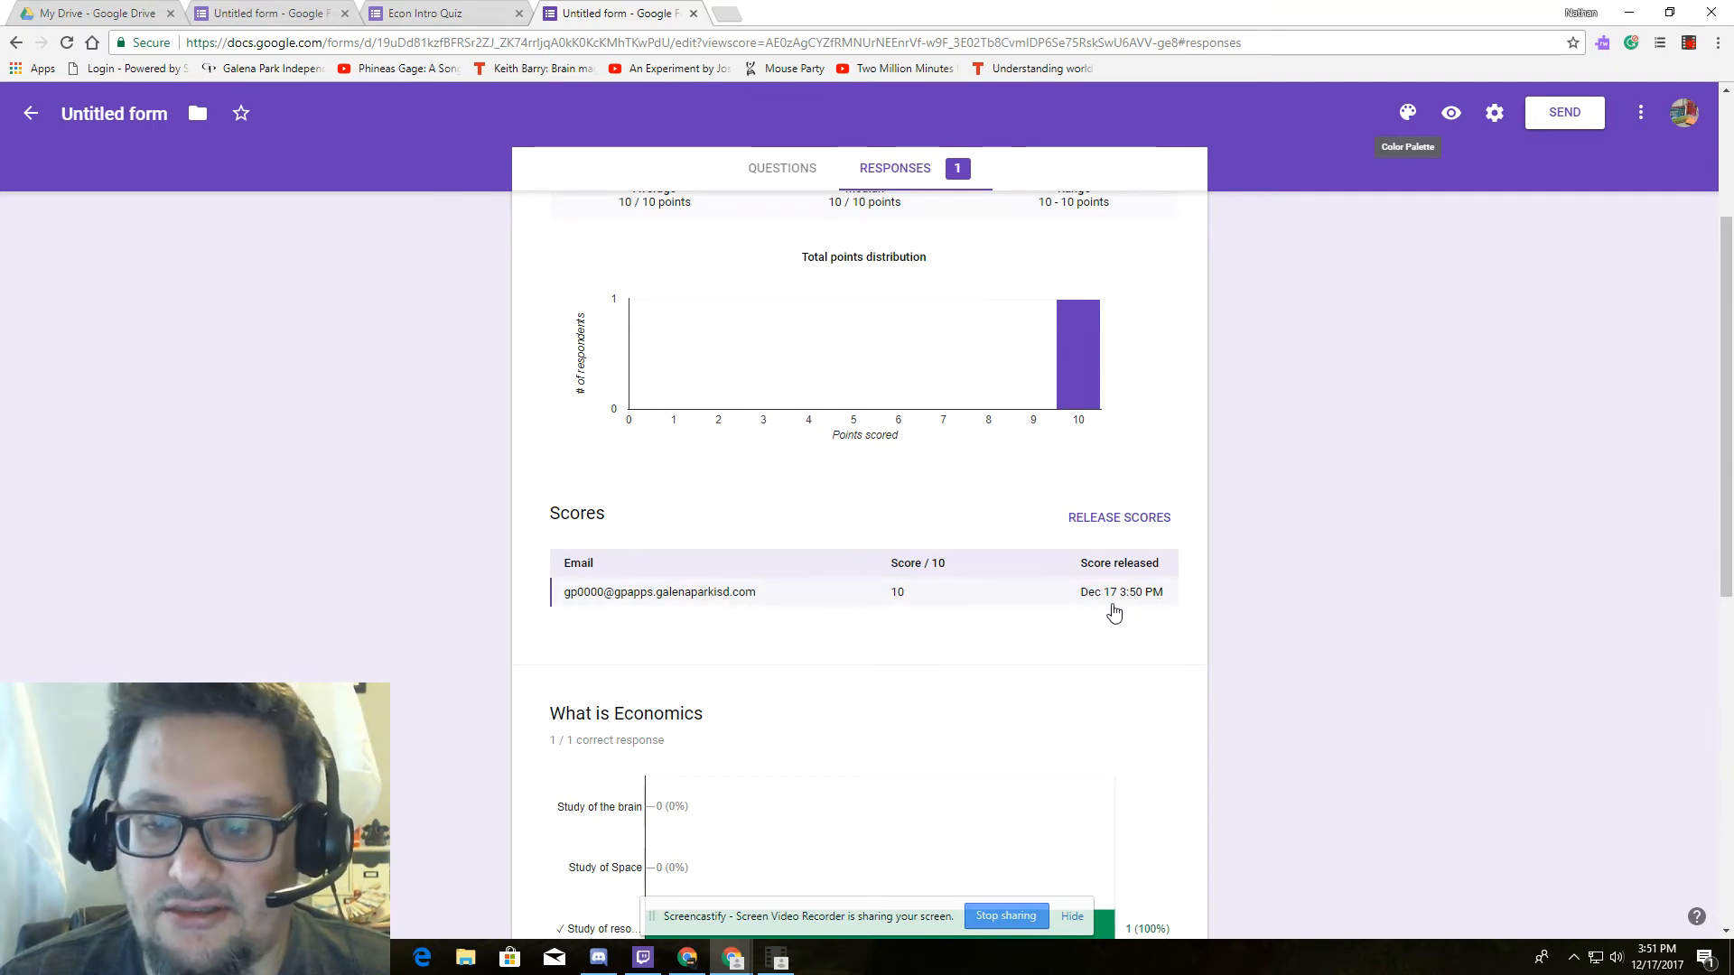
pyautogui.scroll(2, 1087, 700)
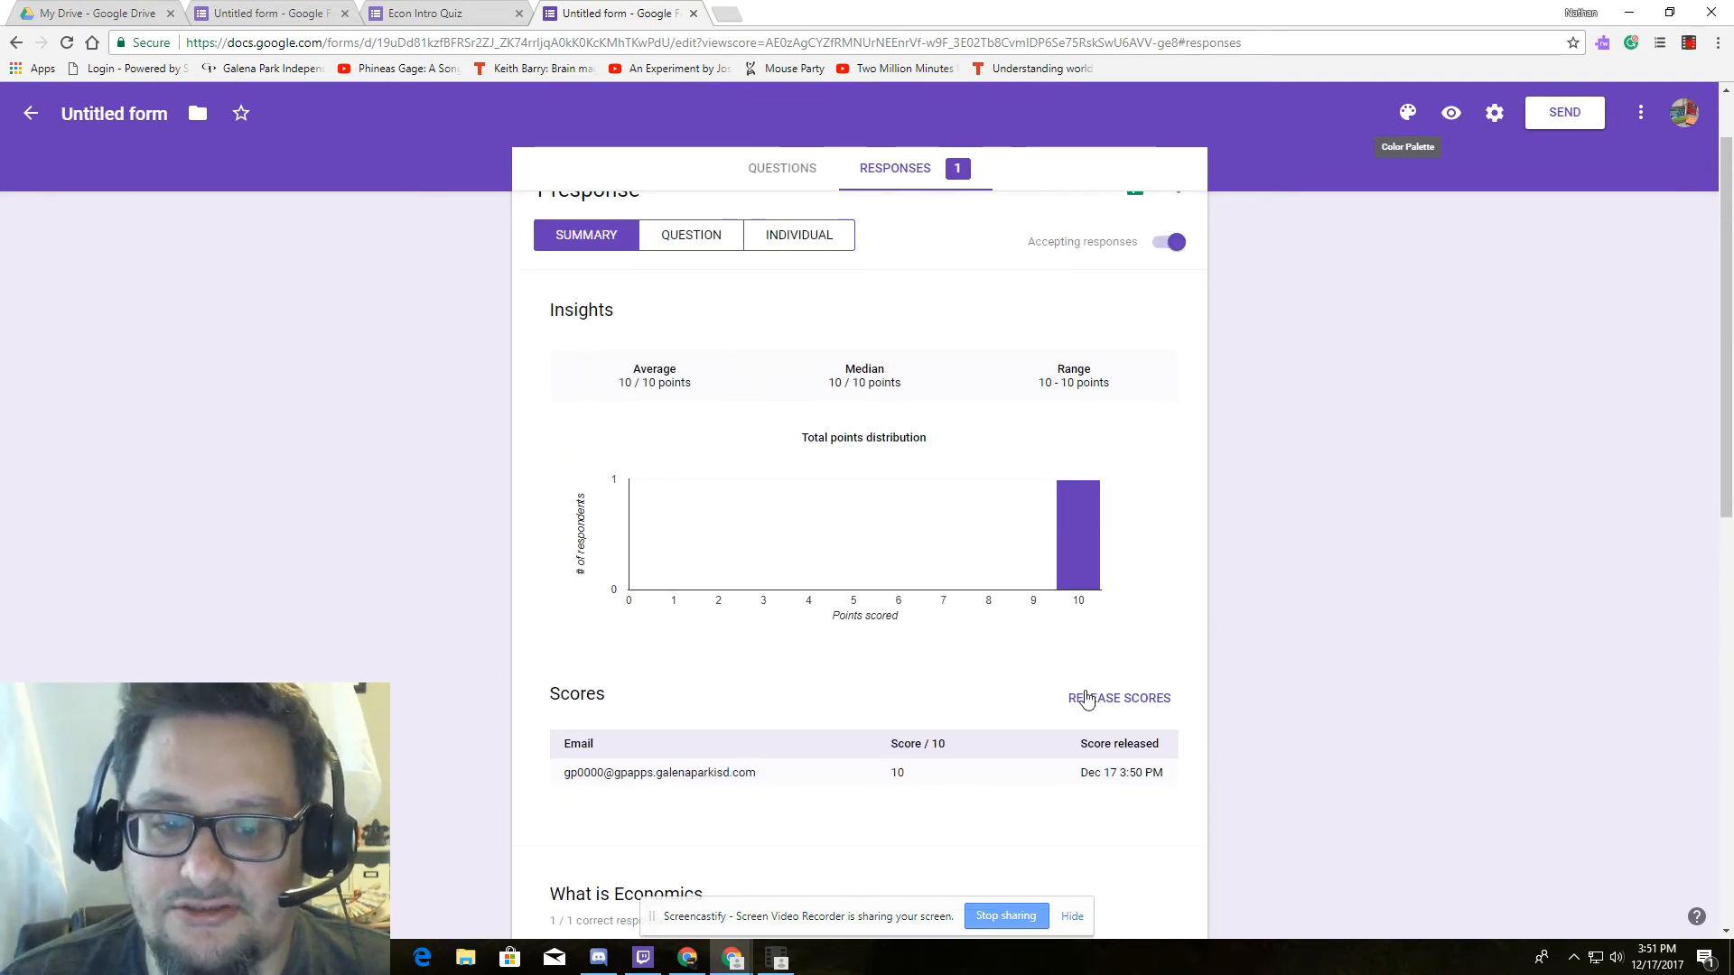
pyautogui.scroll(-3, 1038, 677)
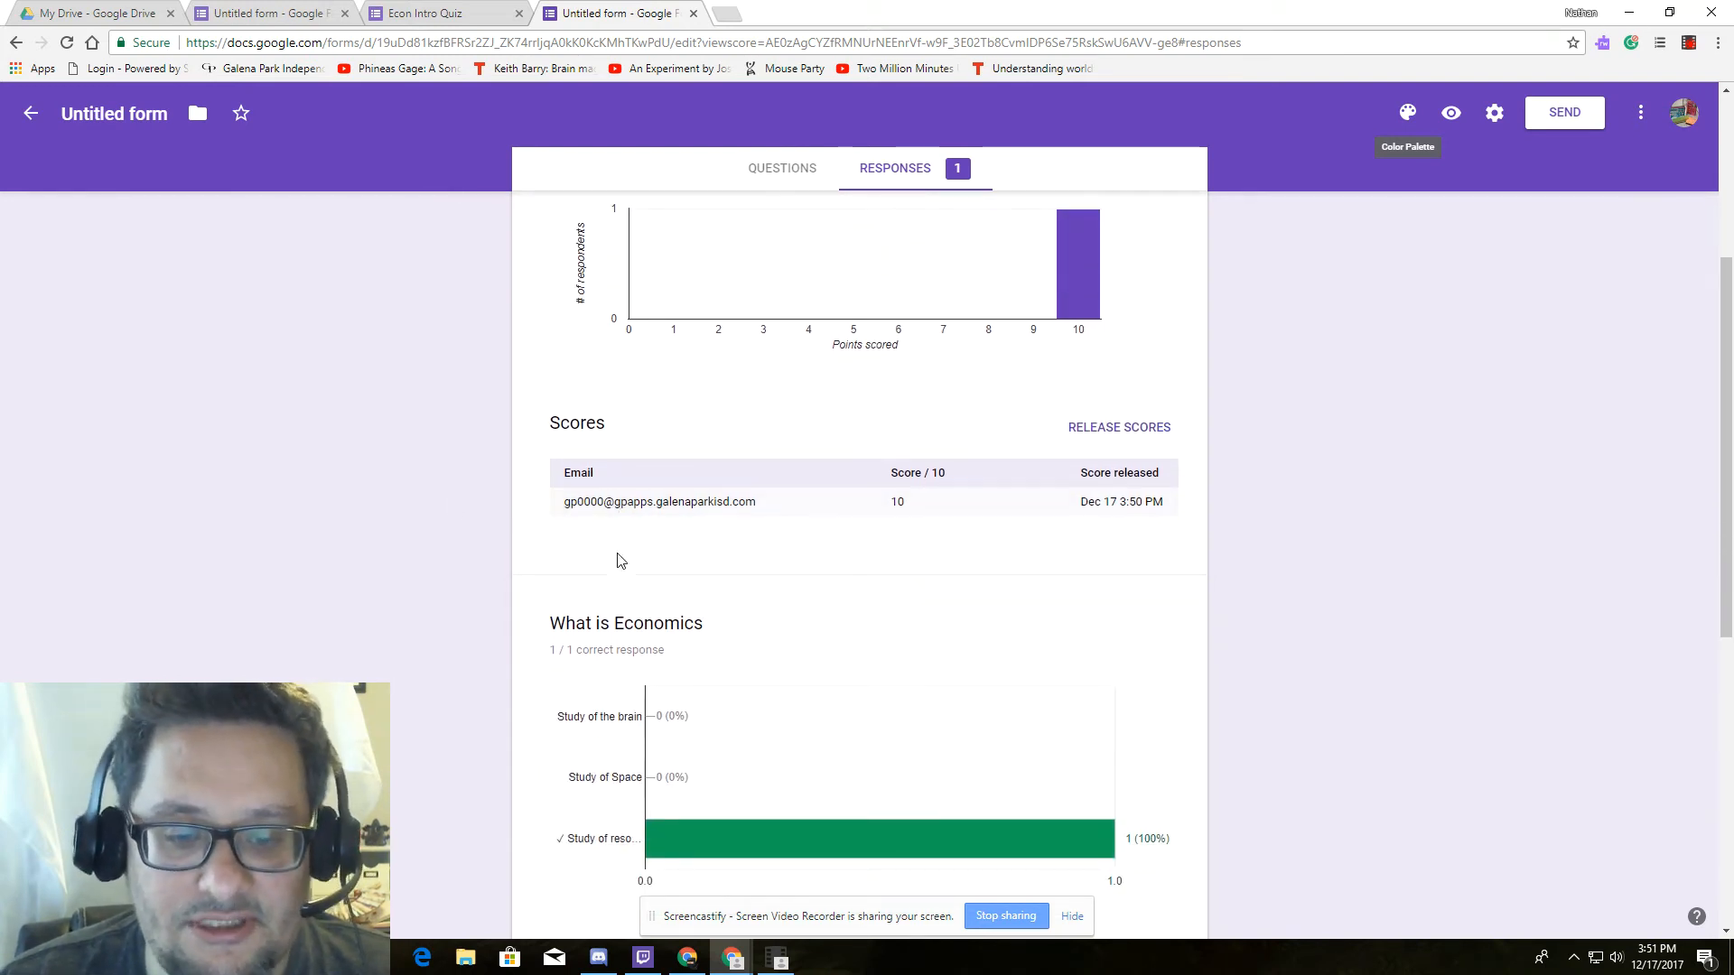
pyautogui.scroll(4, 627, 599)
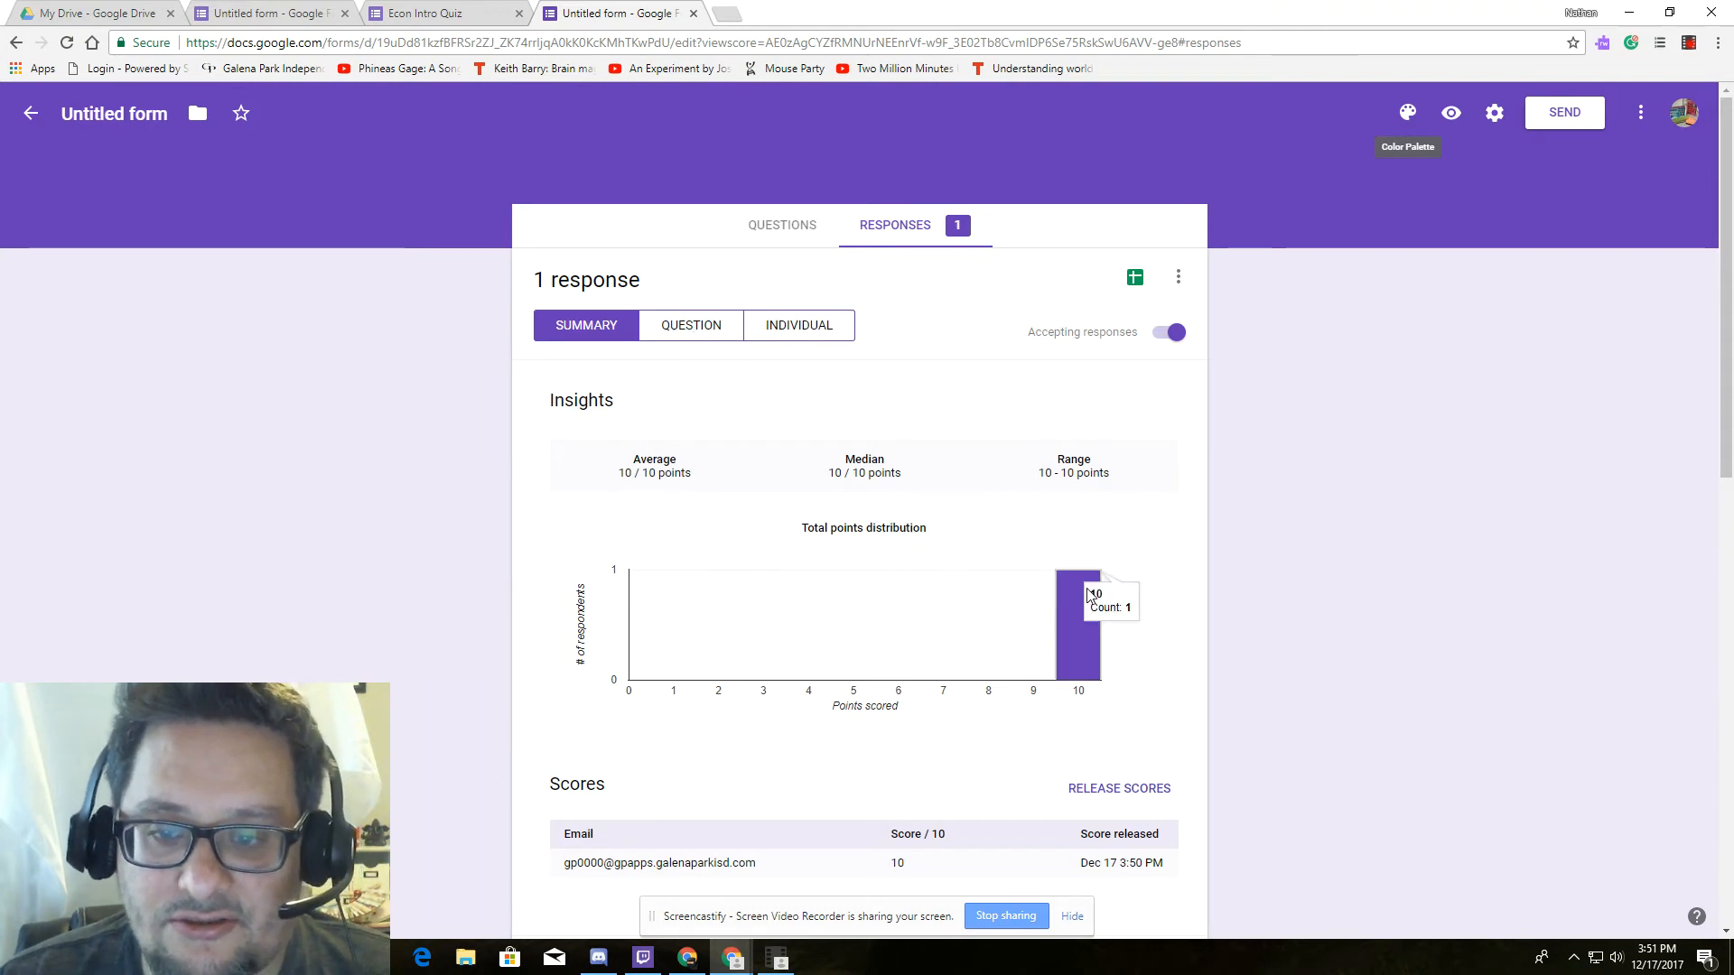
pyautogui.scroll(-7, 1017, 789)
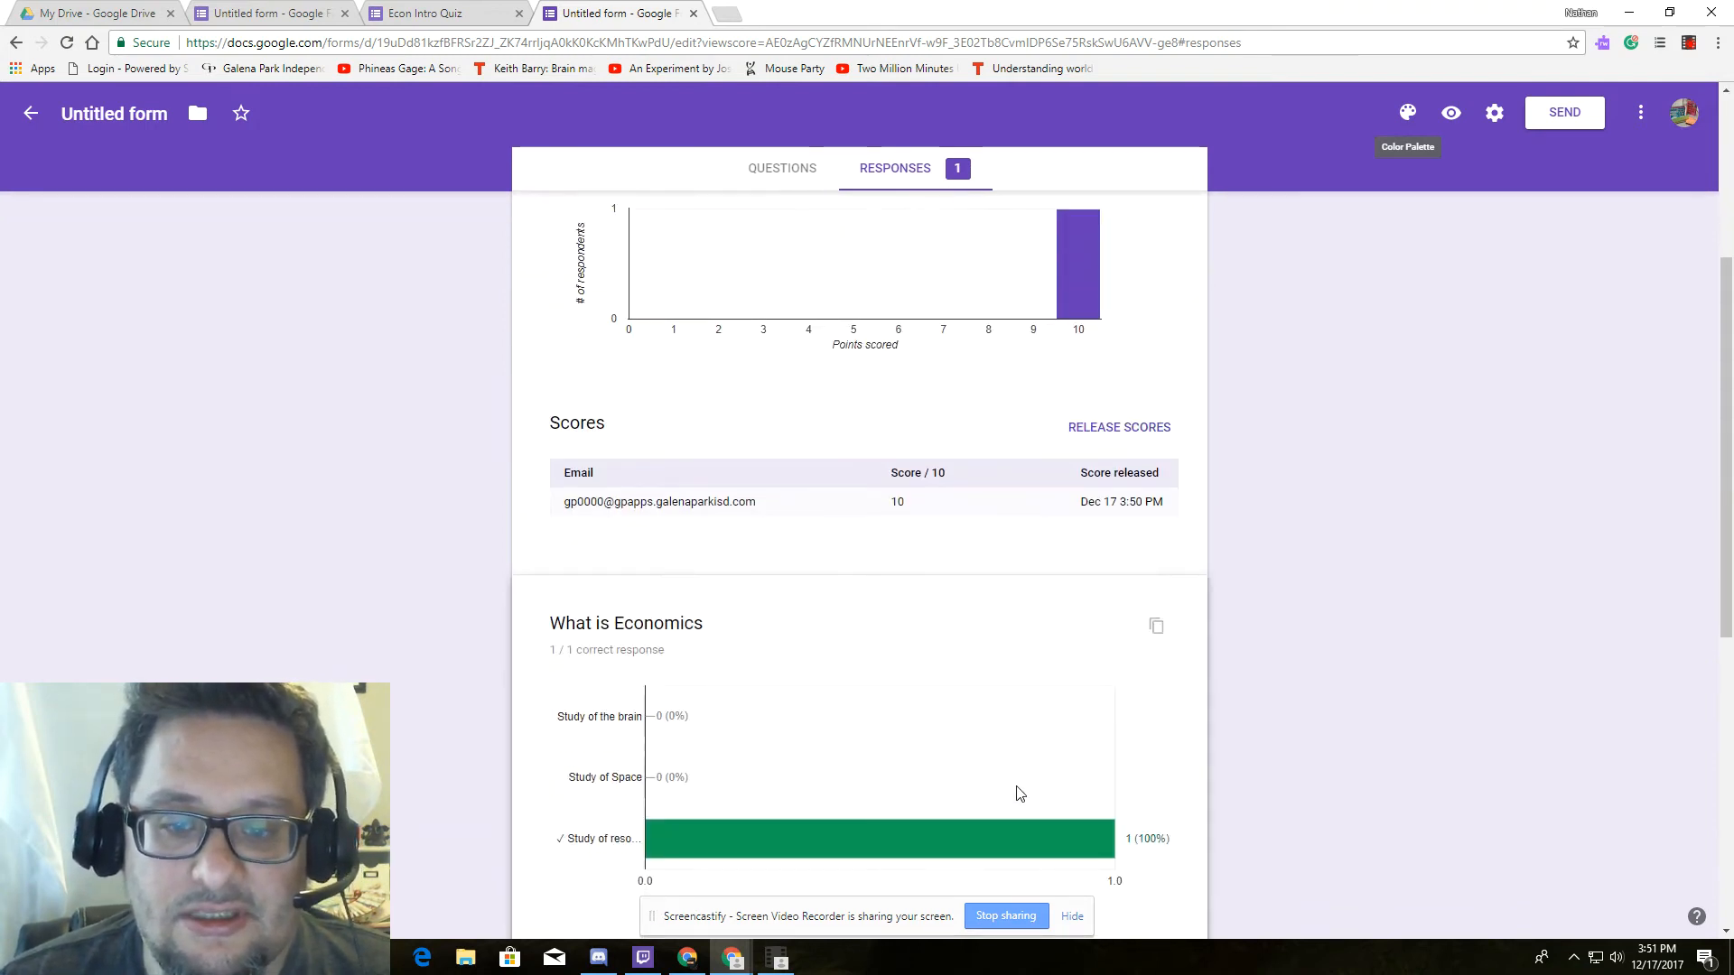
pyautogui.scroll(-4, 1006, 713)
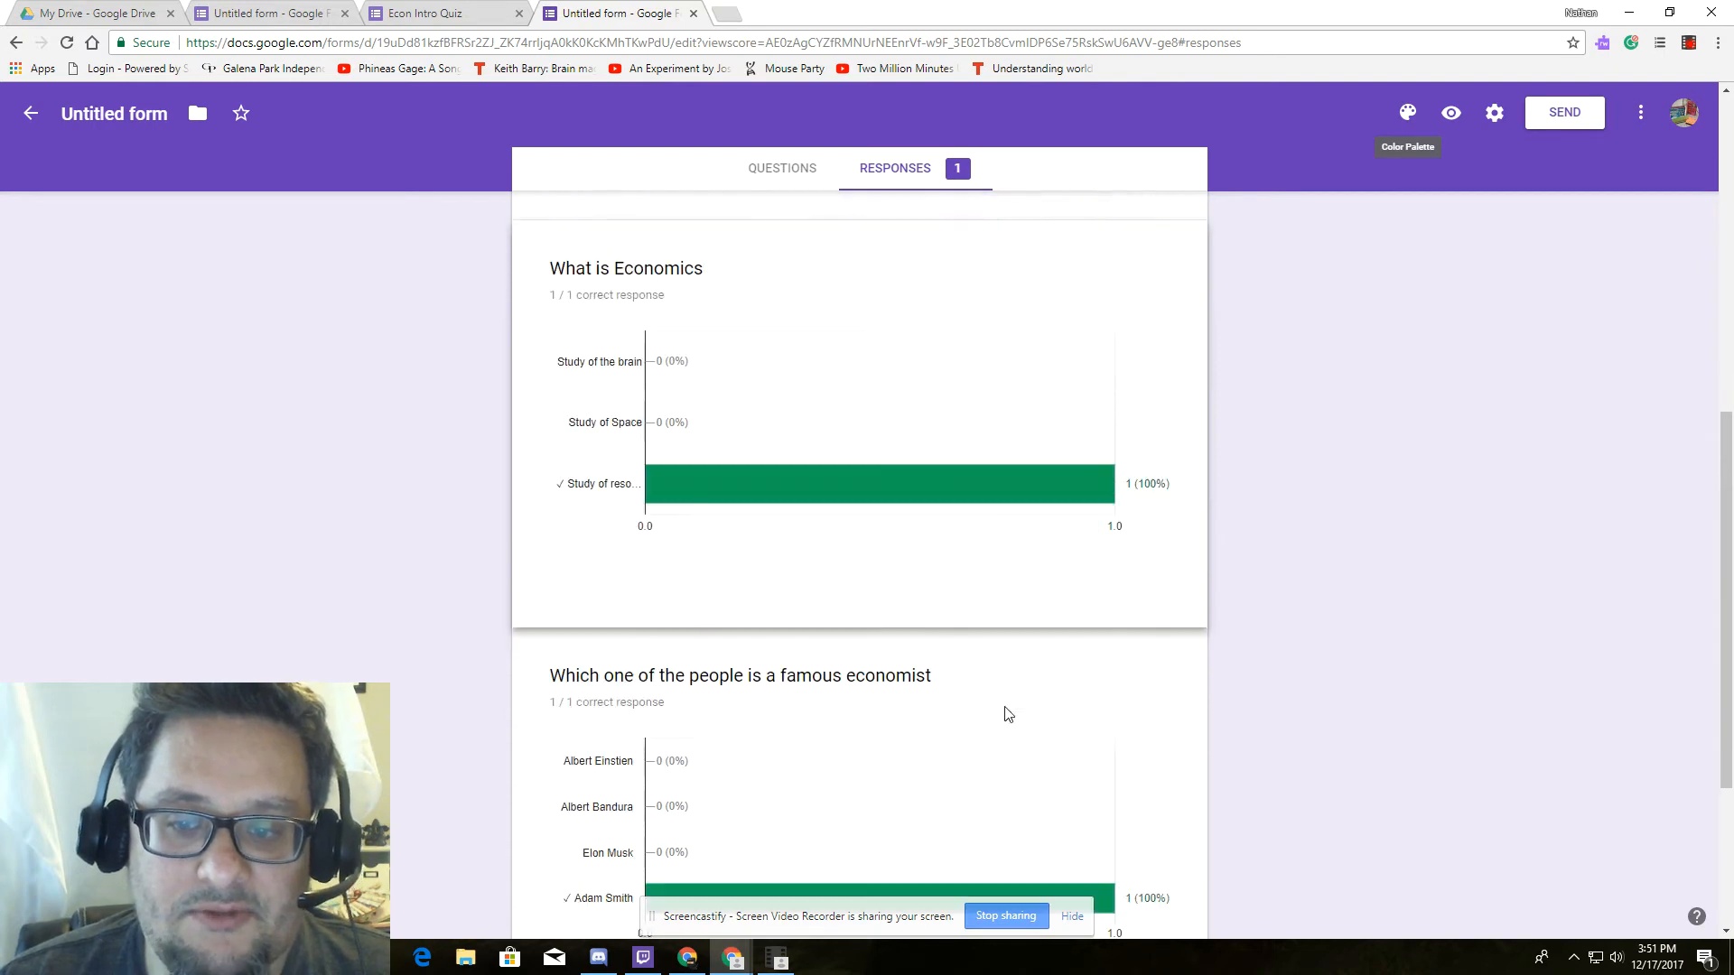
pyautogui.scroll(12, 1011, 709)
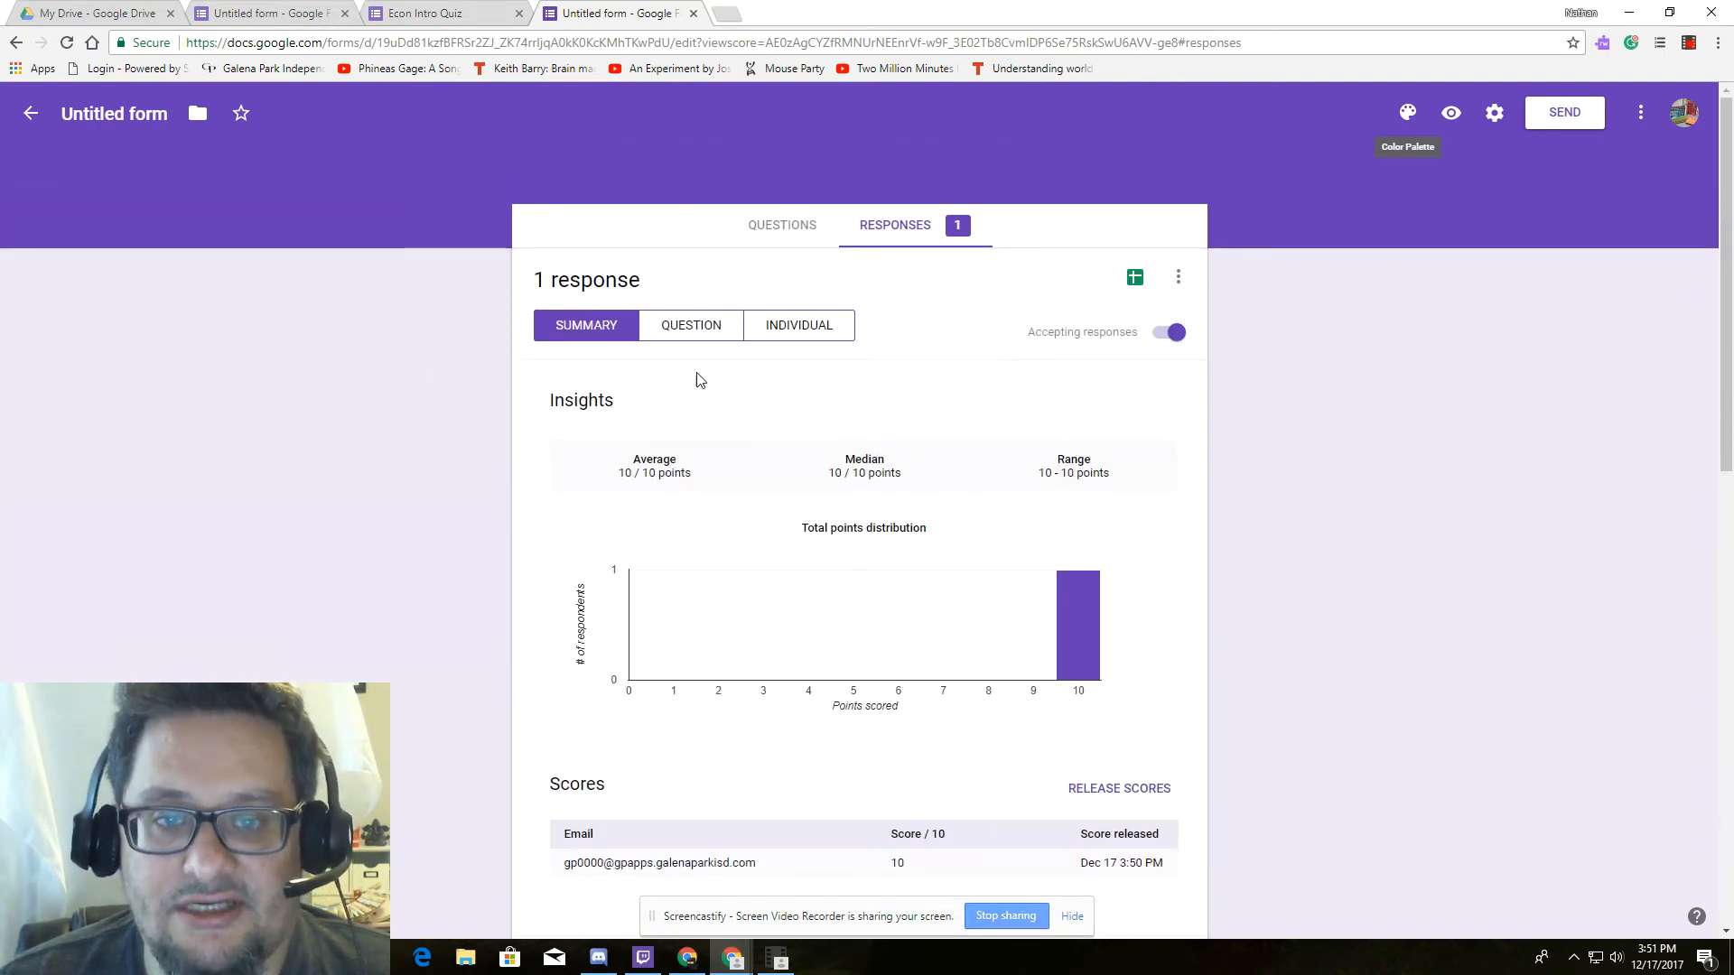
pyautogui.click(691, 327)
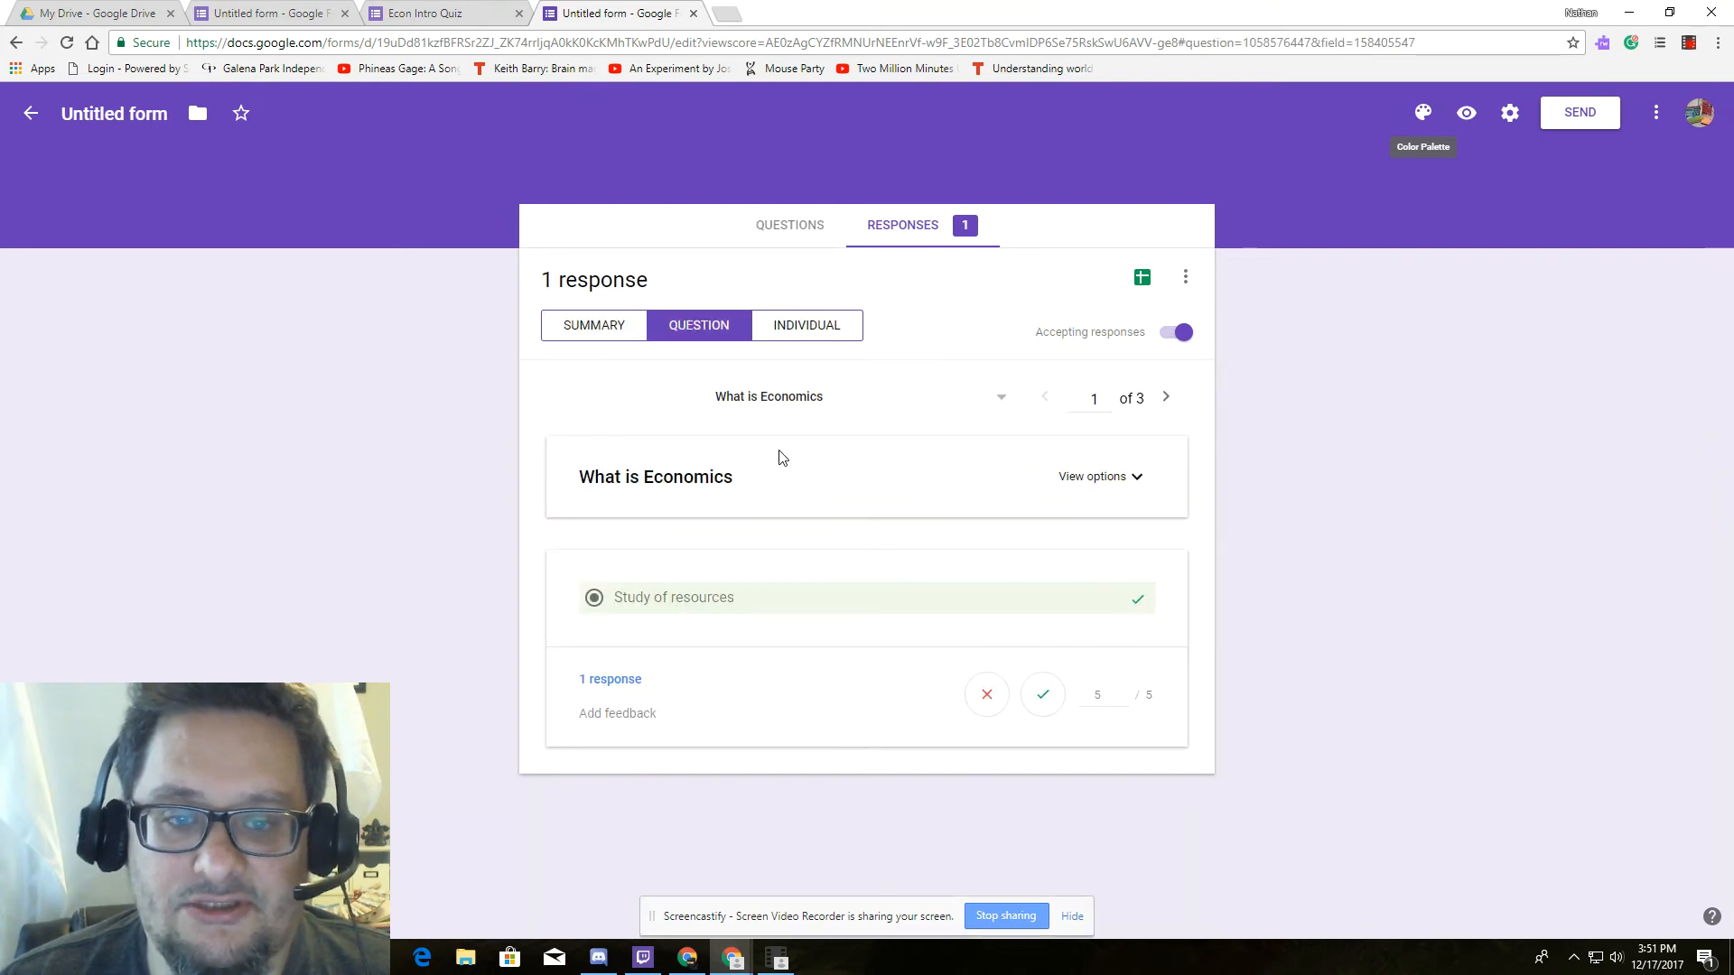
# Check the Individual view, then create the new 'Untitled form (Responses)' spreadsheet.
pyautogui.click(822, 327)
pyautogui.scroll(-1, 782, 514)
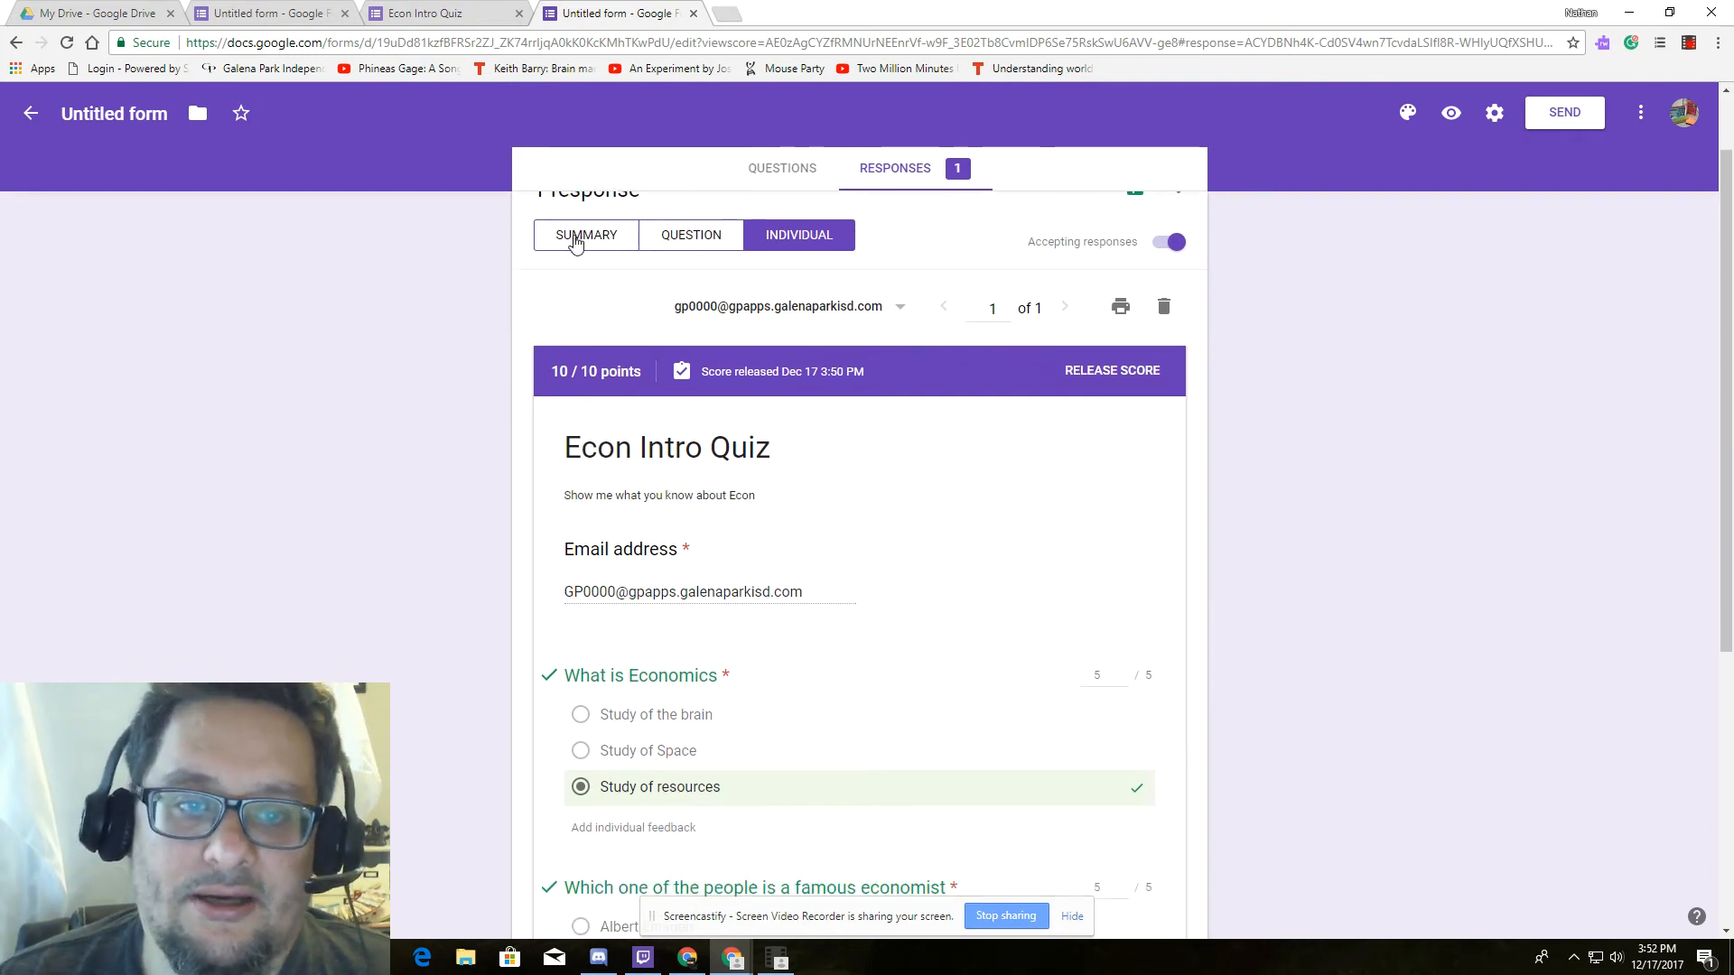
pyautogui.click(573, 233)
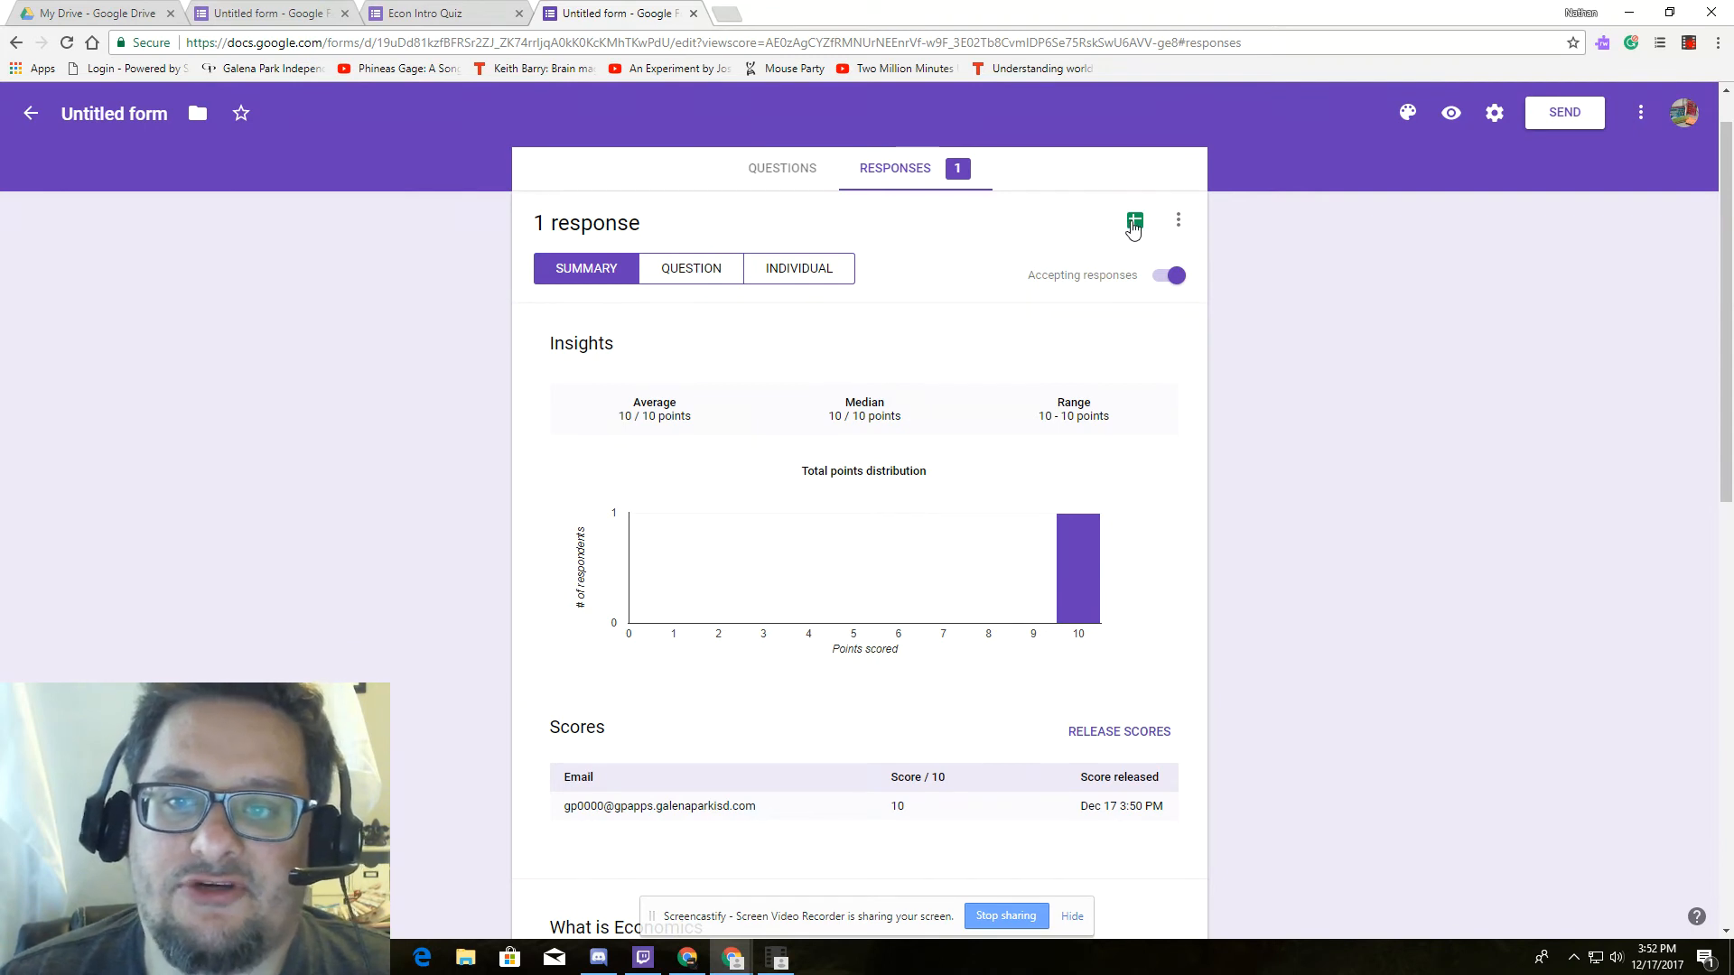
pyautogui.click(1134, 224)
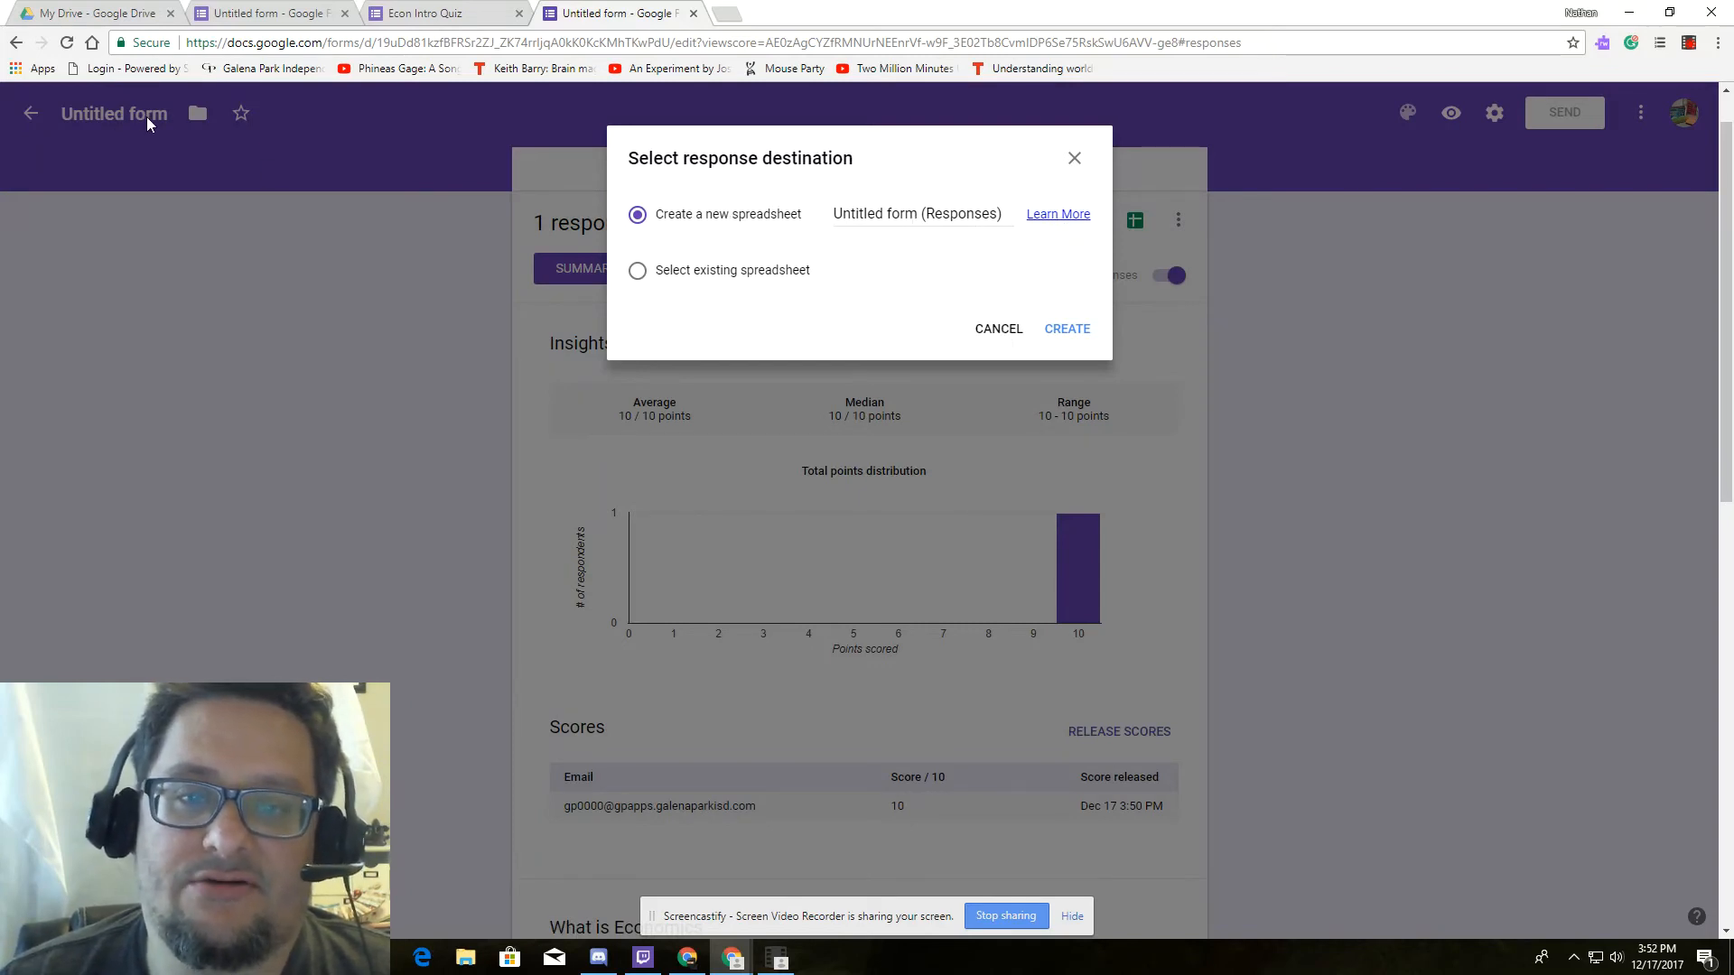
pyautogui.click(1066, 329)
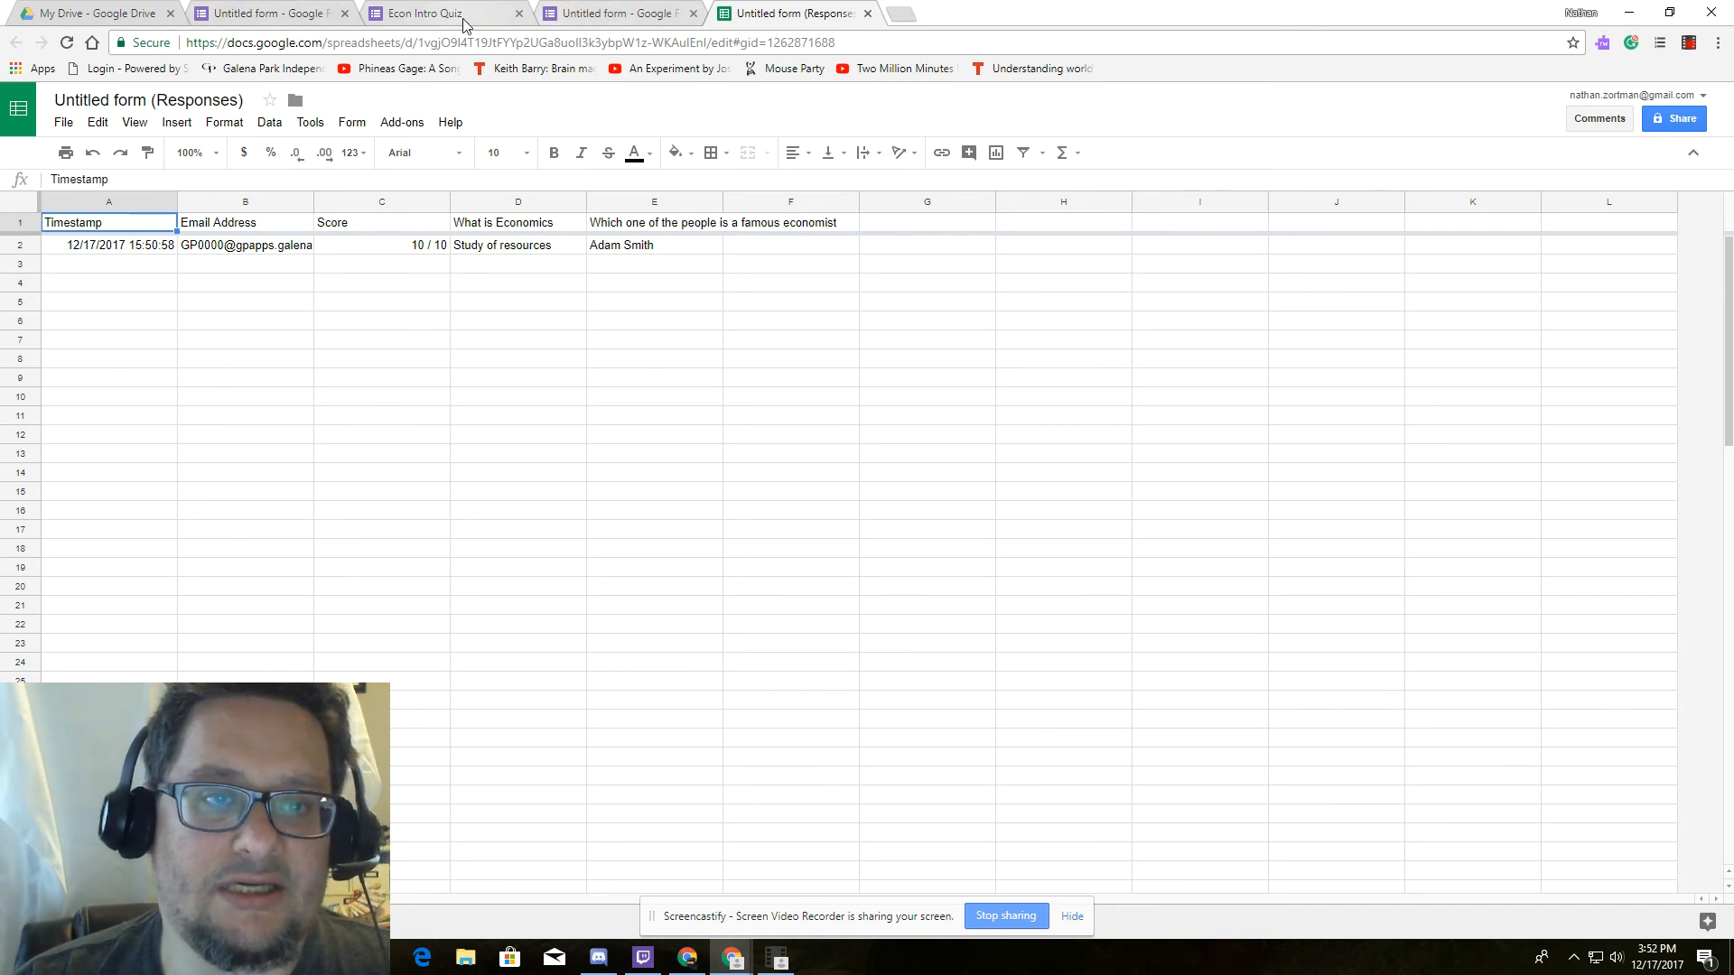
# Return to the Untitled form tab after reviewing the responses sheet.
pyautogui.click(614, 13)
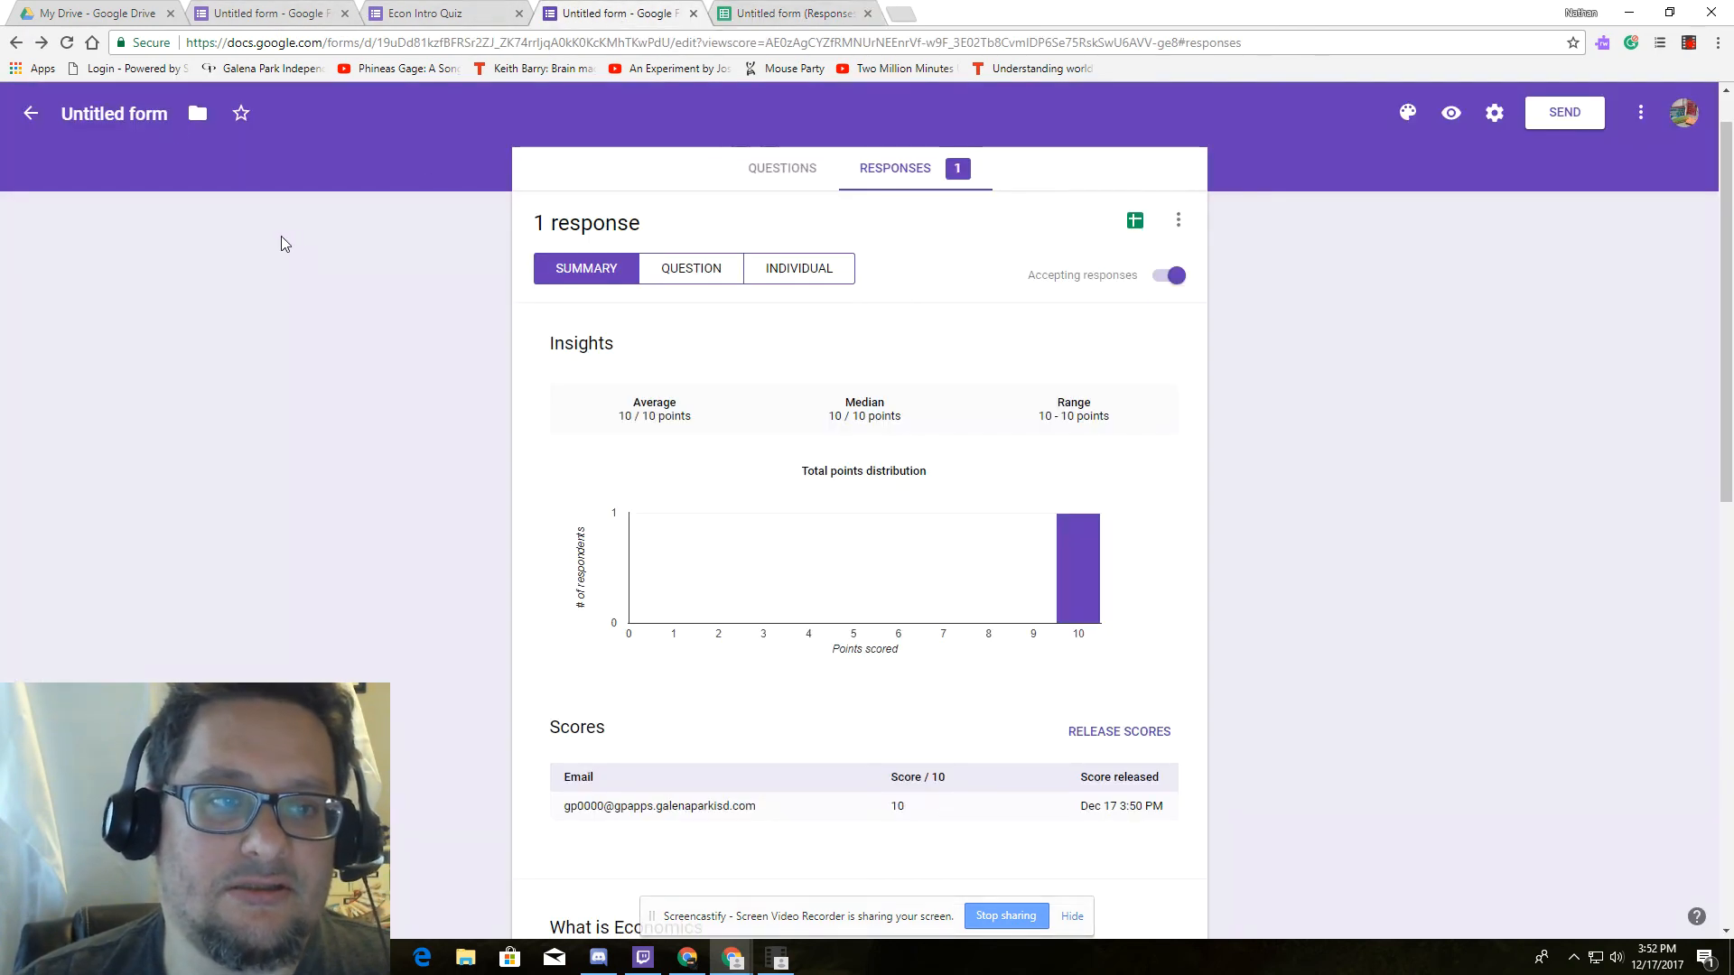
# Change the form title to 'Econ Intro Quiz Period 3'.
pyautogui.click(118, 113)
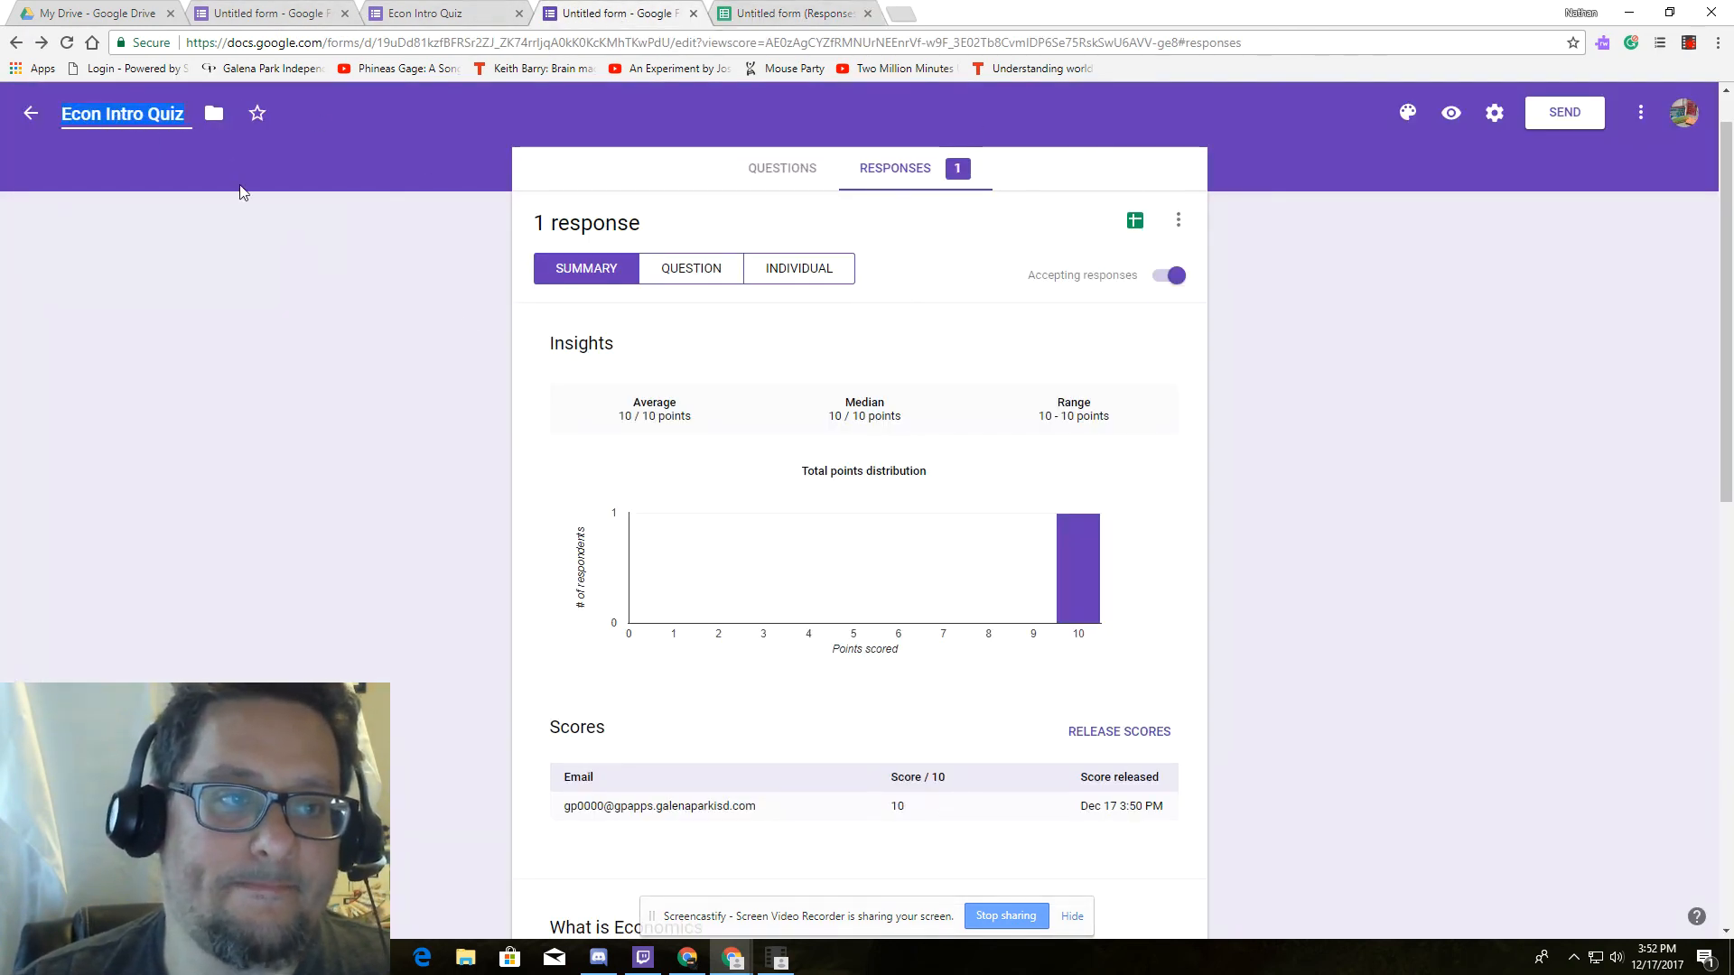
pyautogui.click(280, 228)
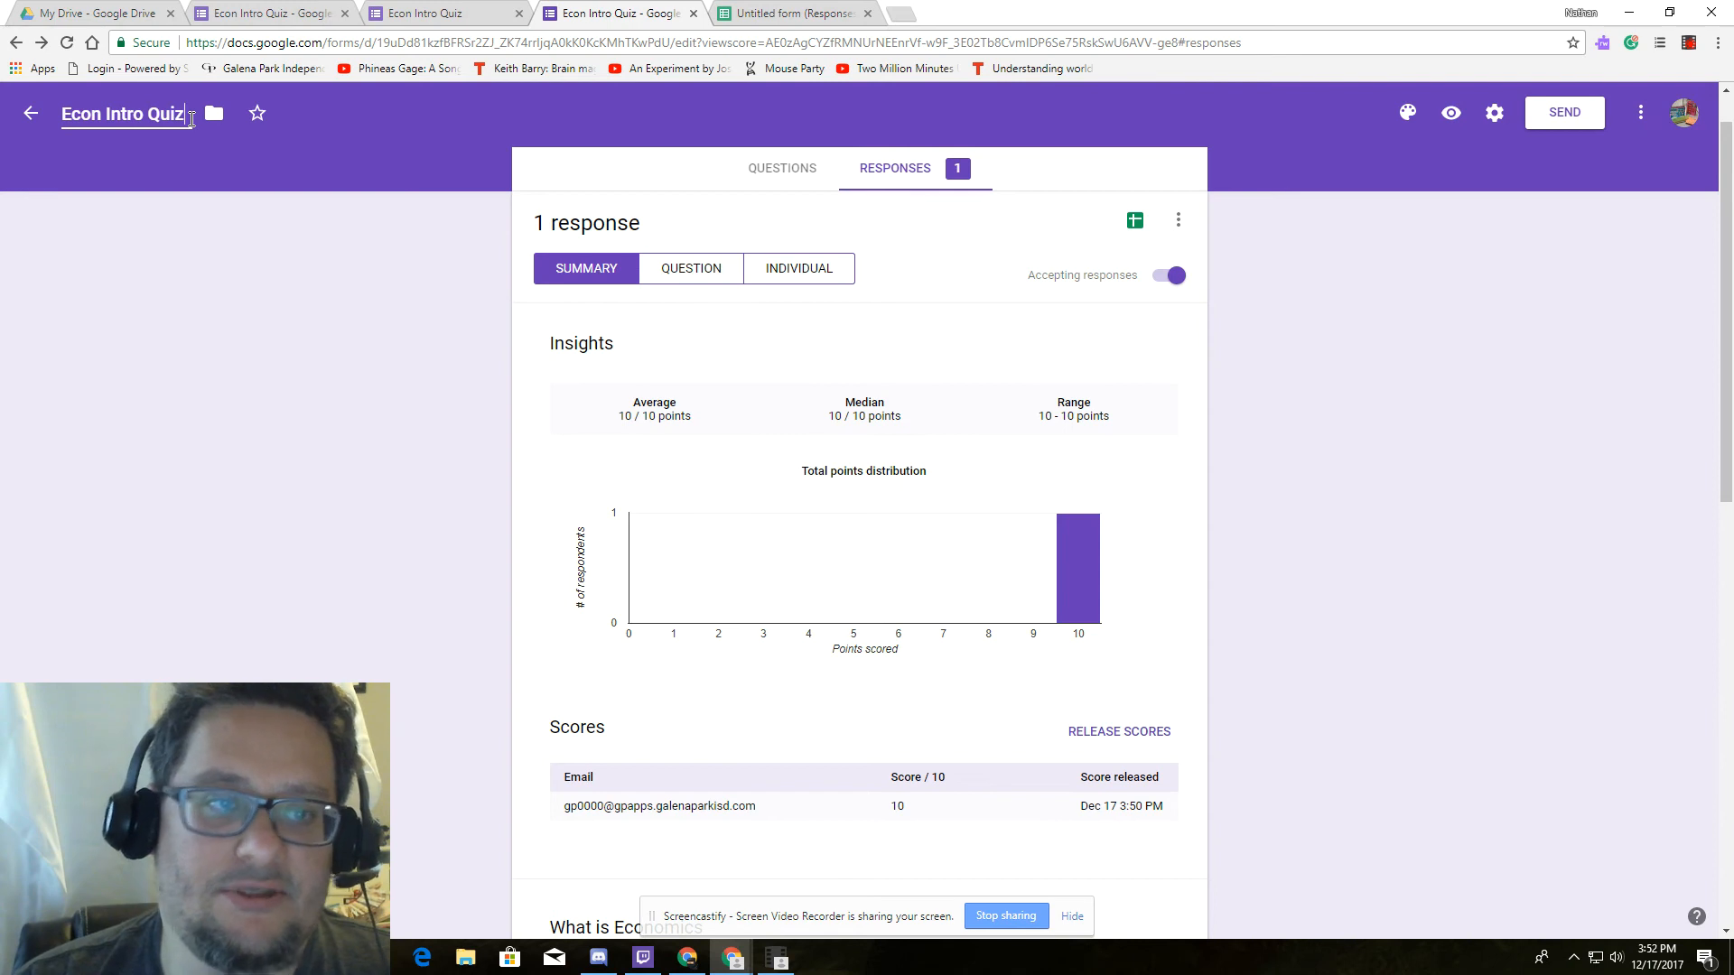
pyautogui.write('P')
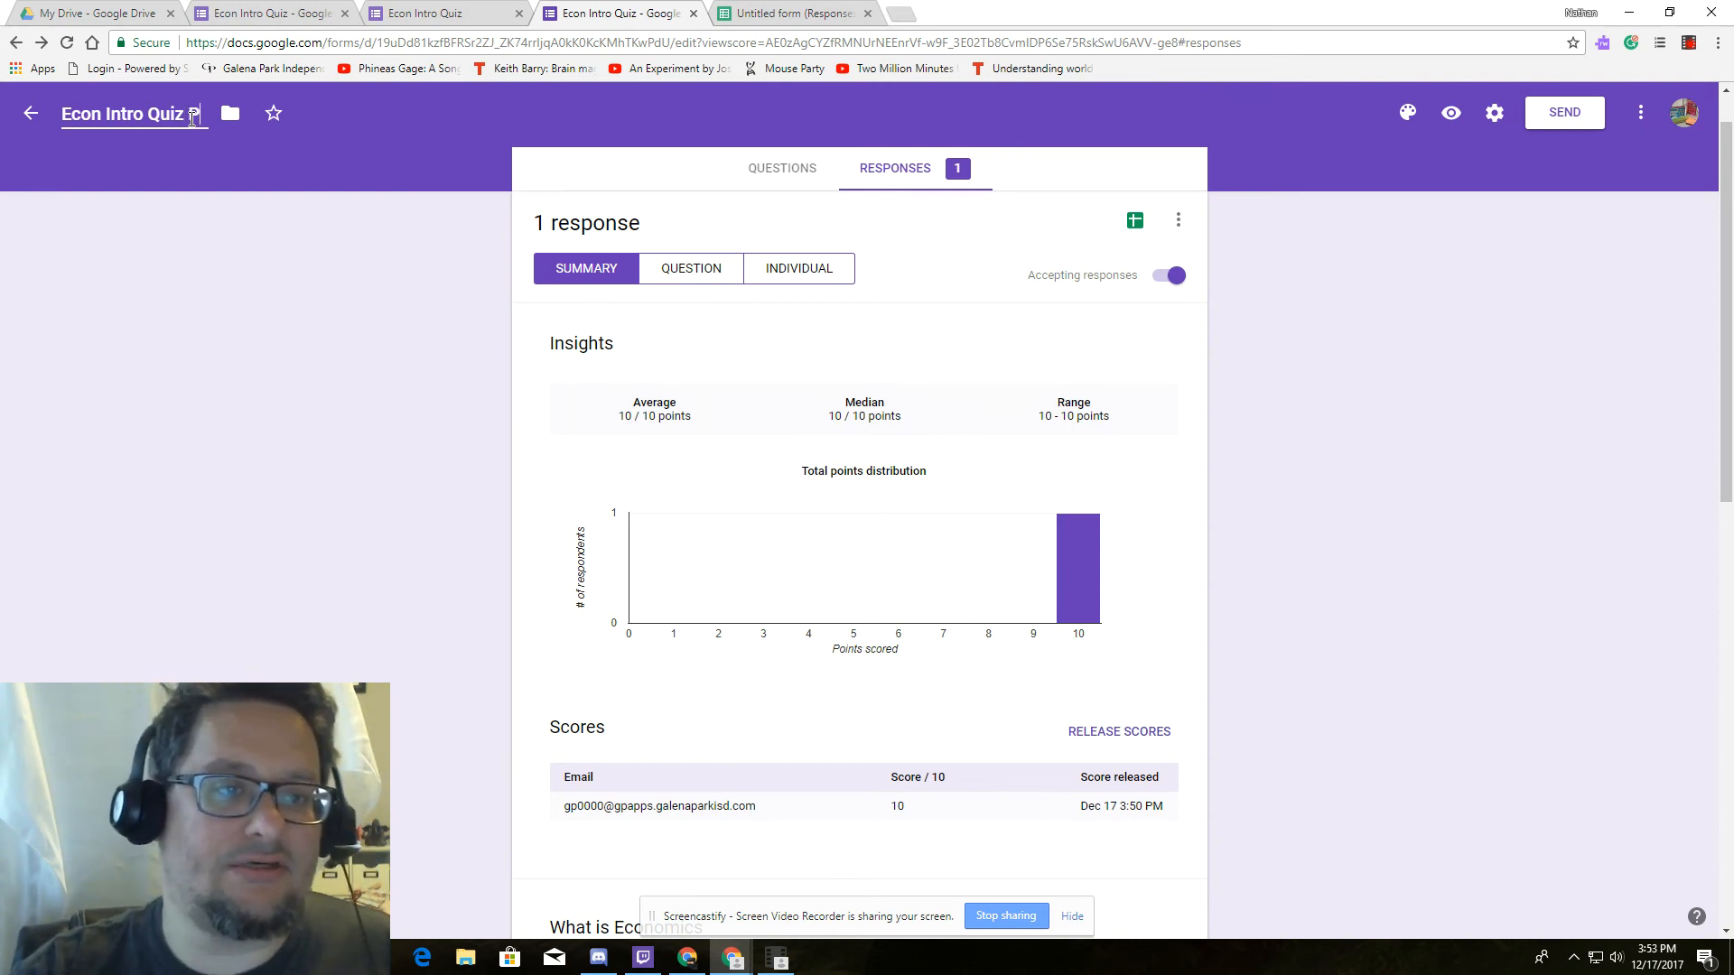
pyautogui.write('eriod 34')
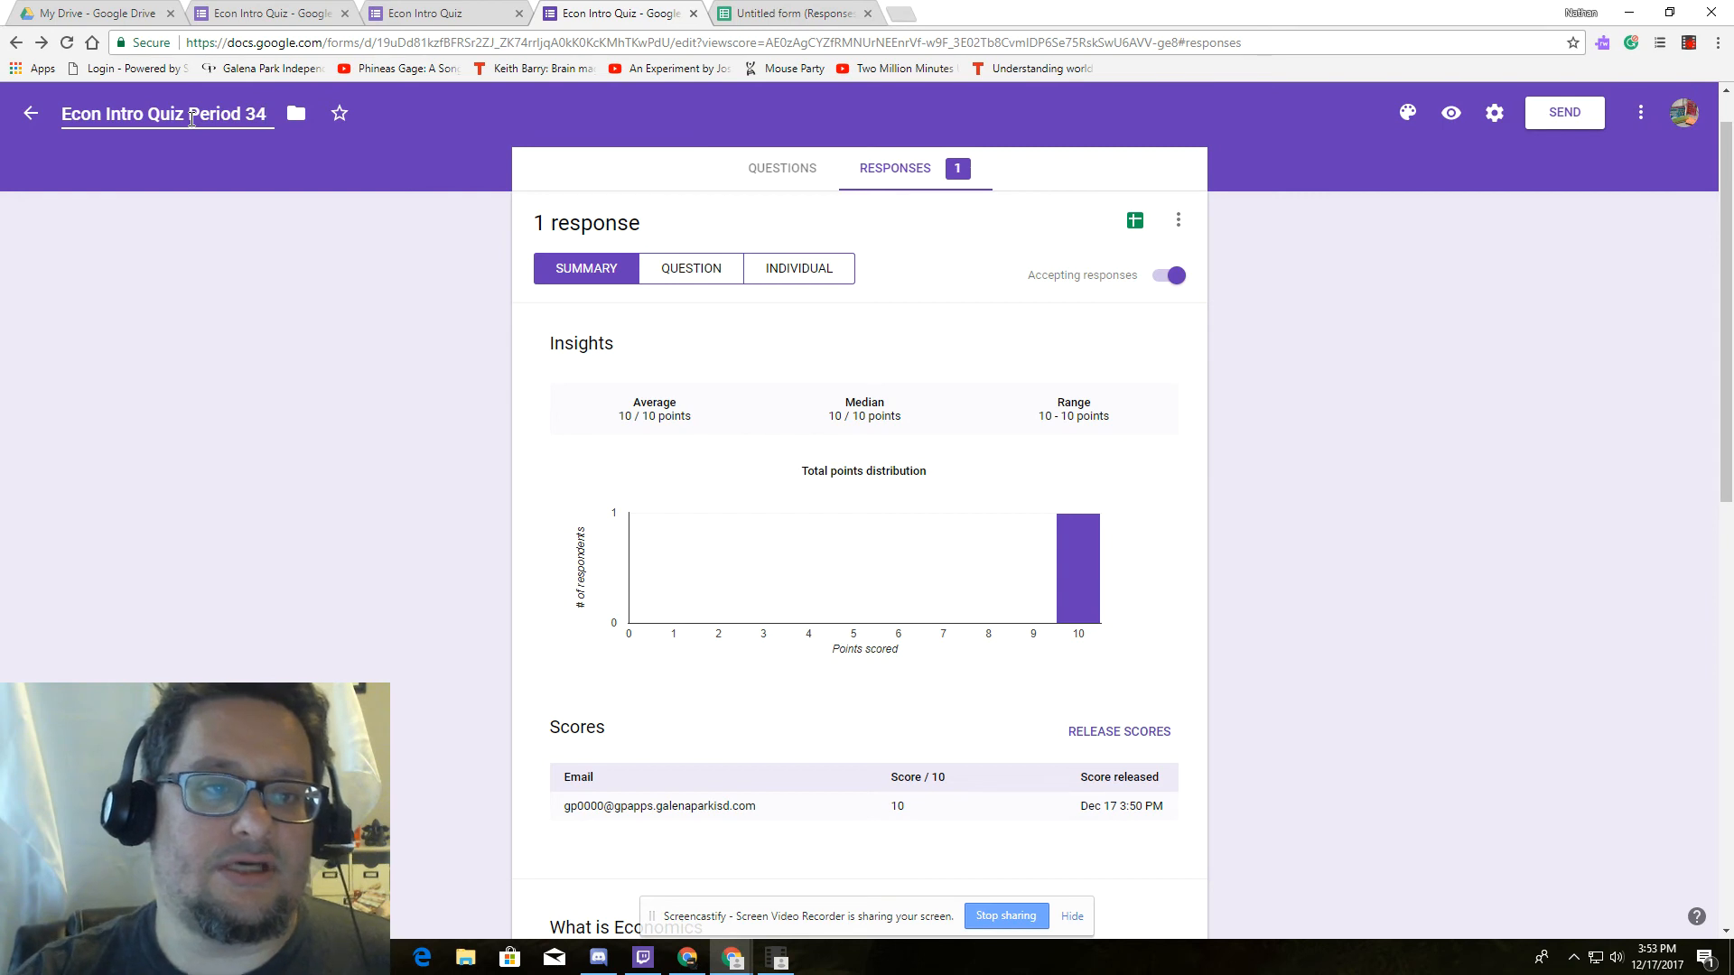
pyautogui.press('BackSpace')
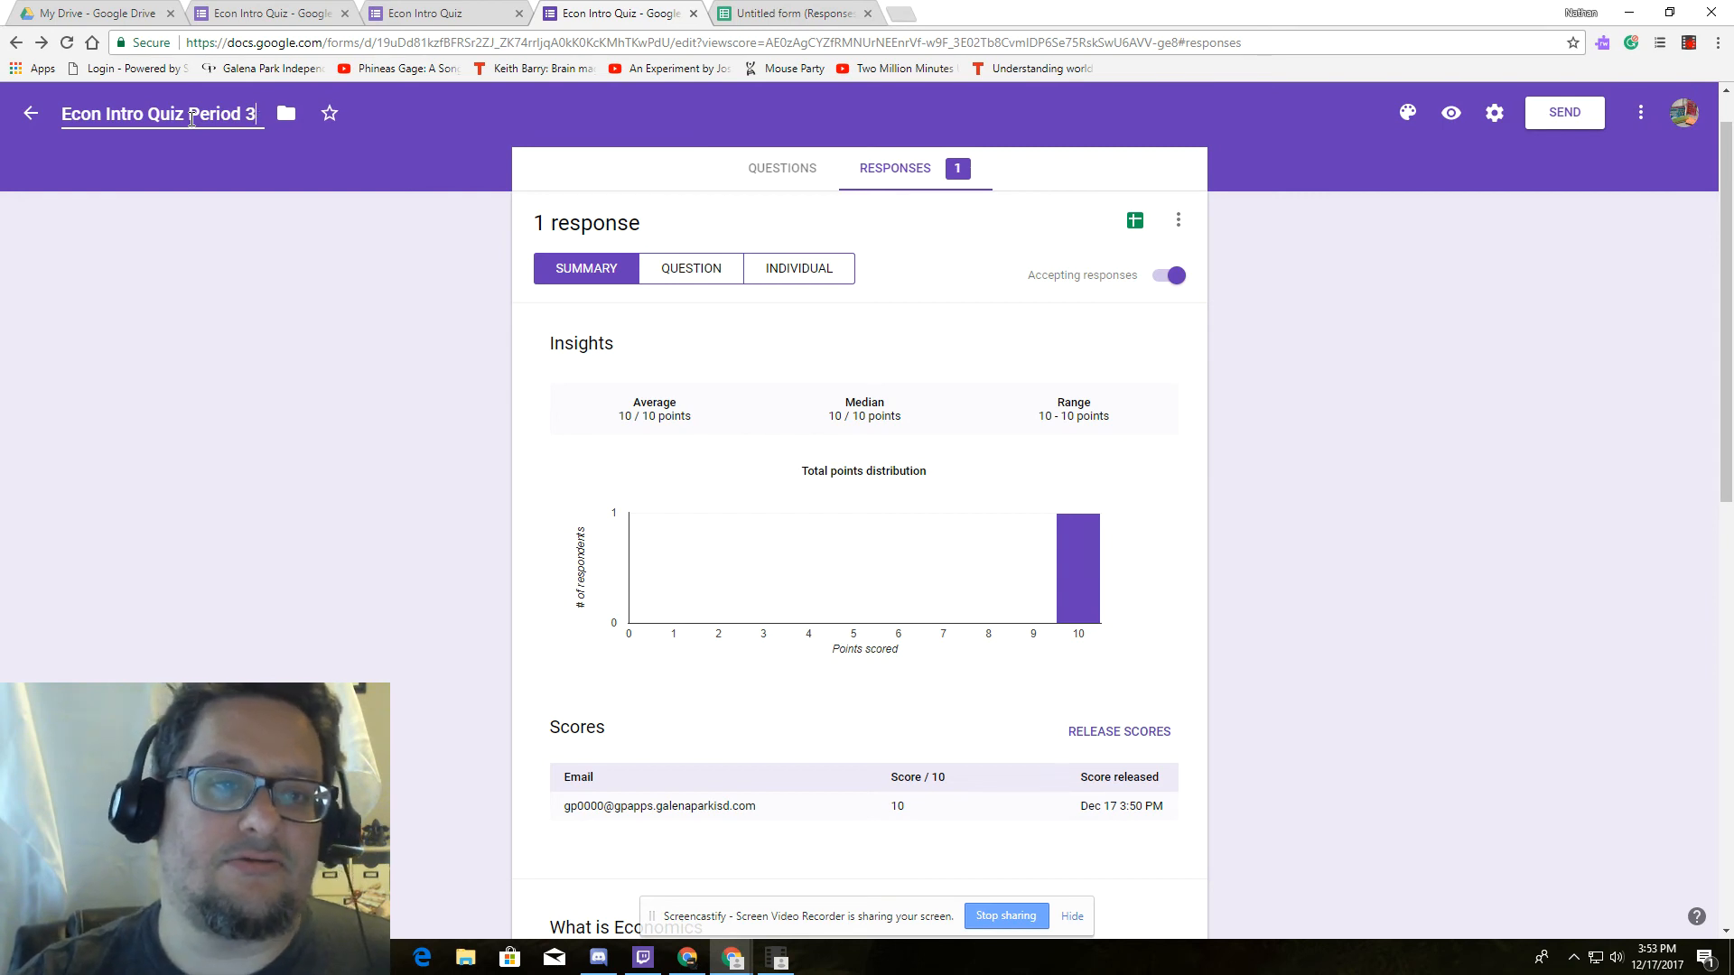
pyautogui.click(59, 231)
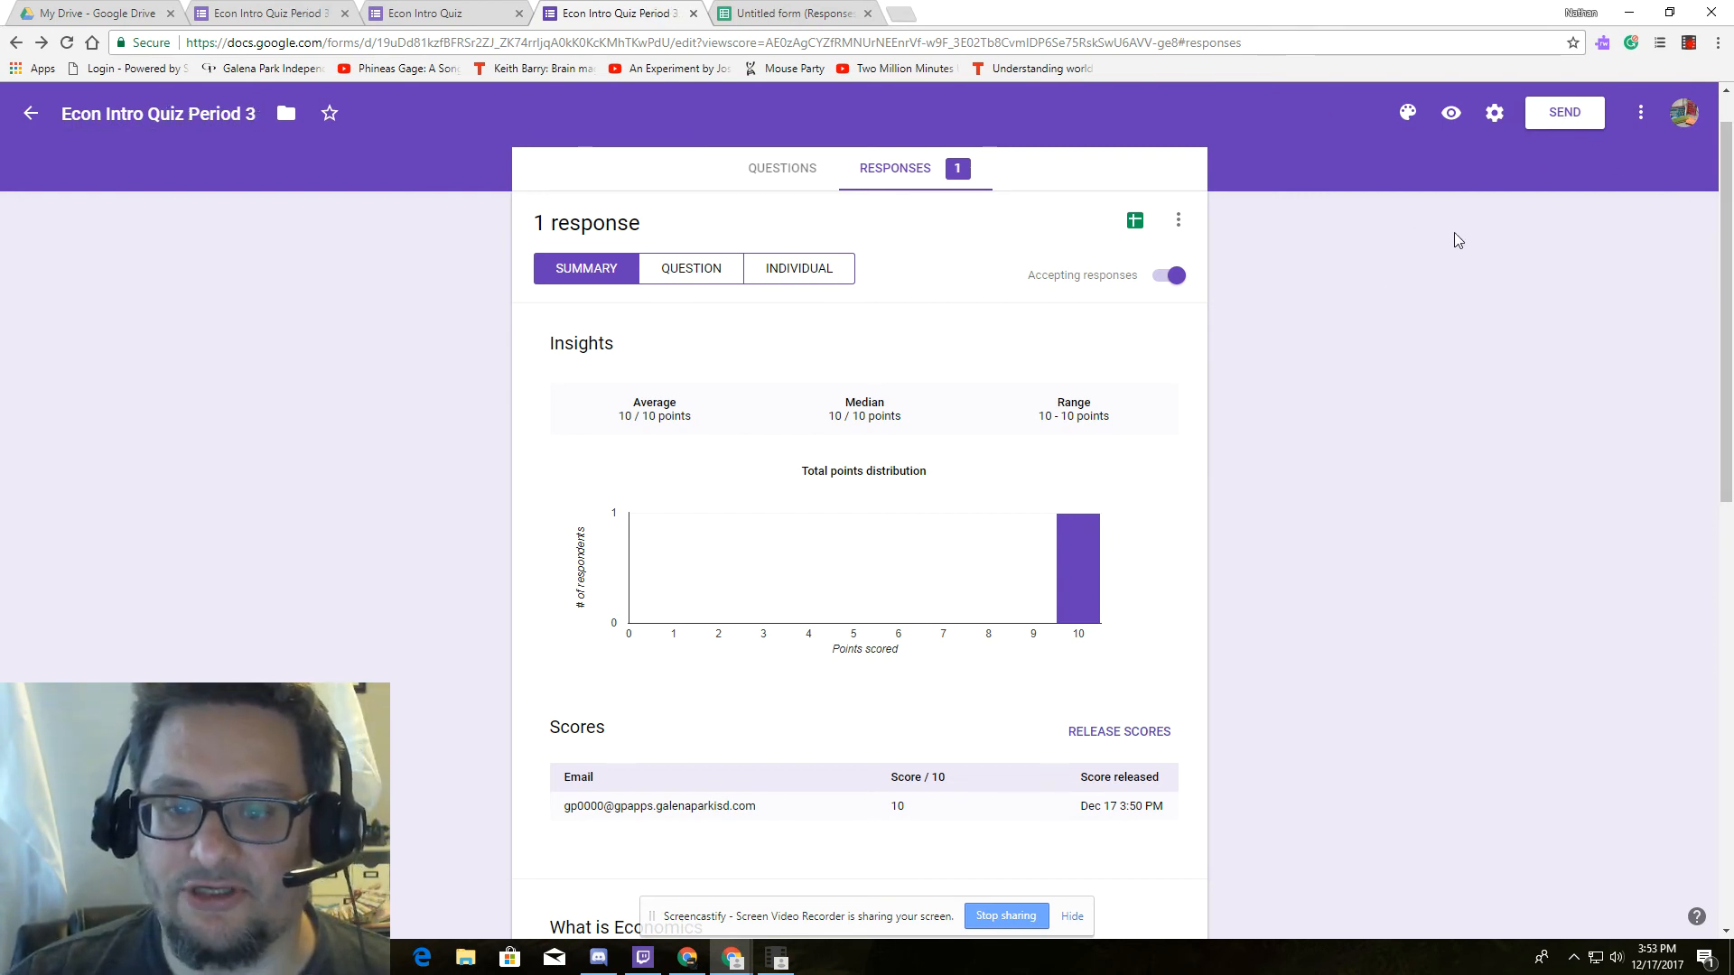
pyautogui.scroll(-10, 1335, 380)
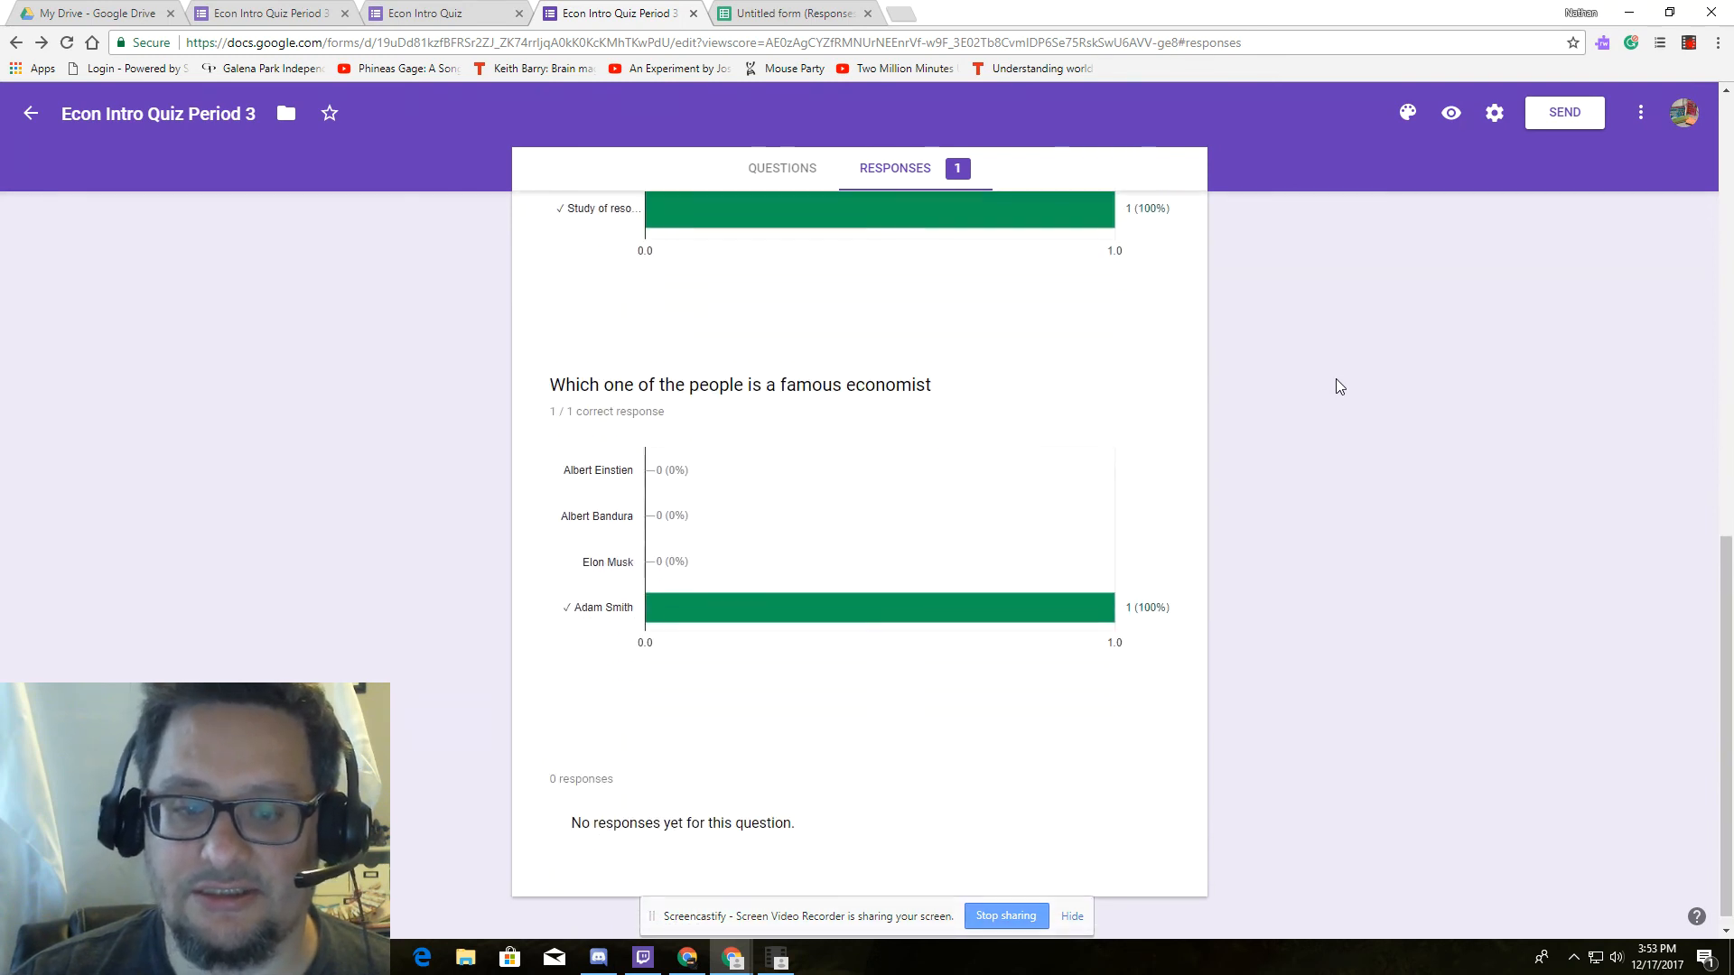
pyautogui.scroll(10, 1336, 380)
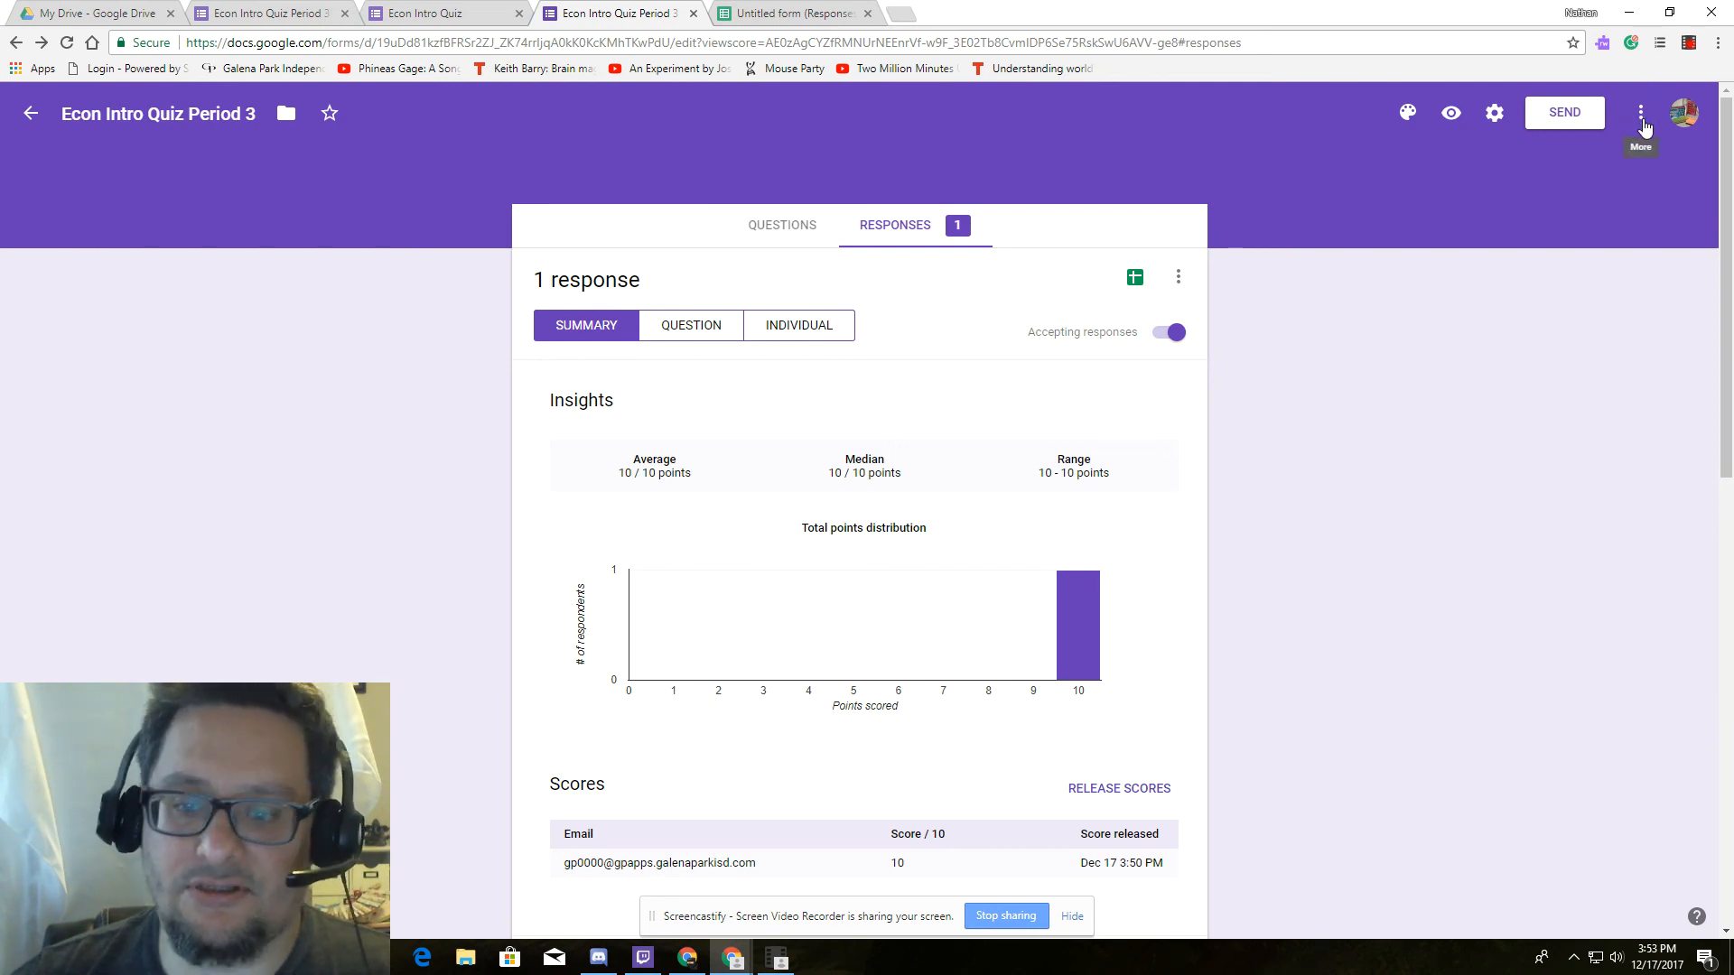
pyautogui.click(1686, 43)
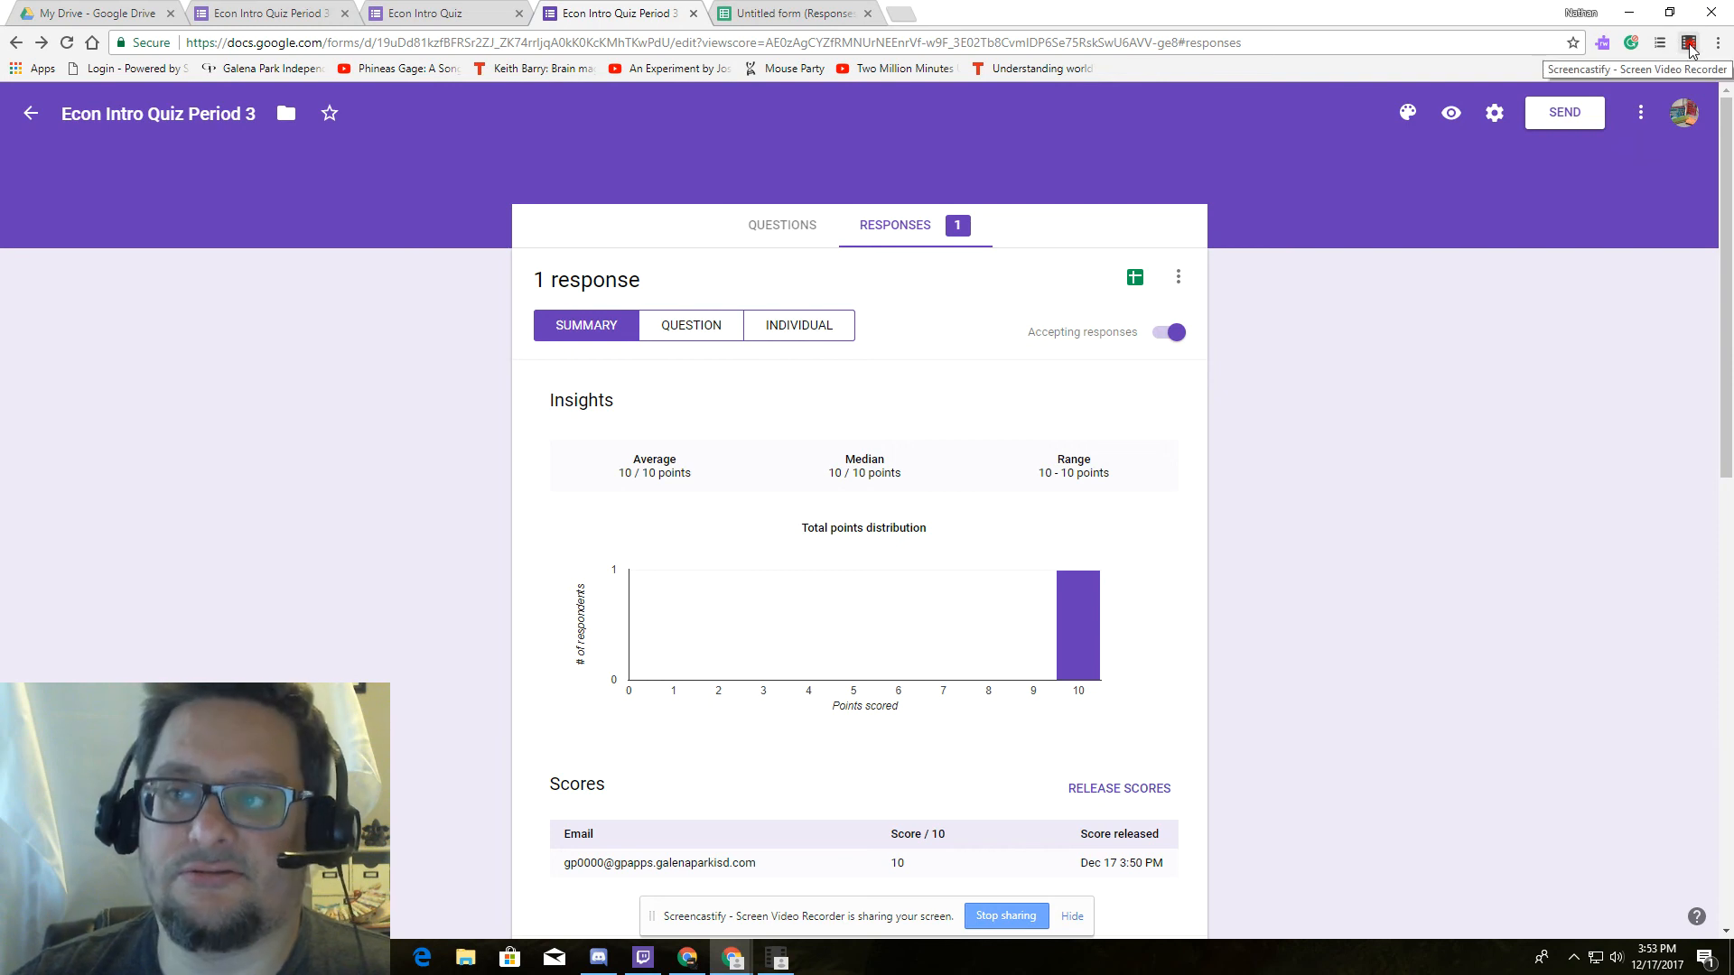